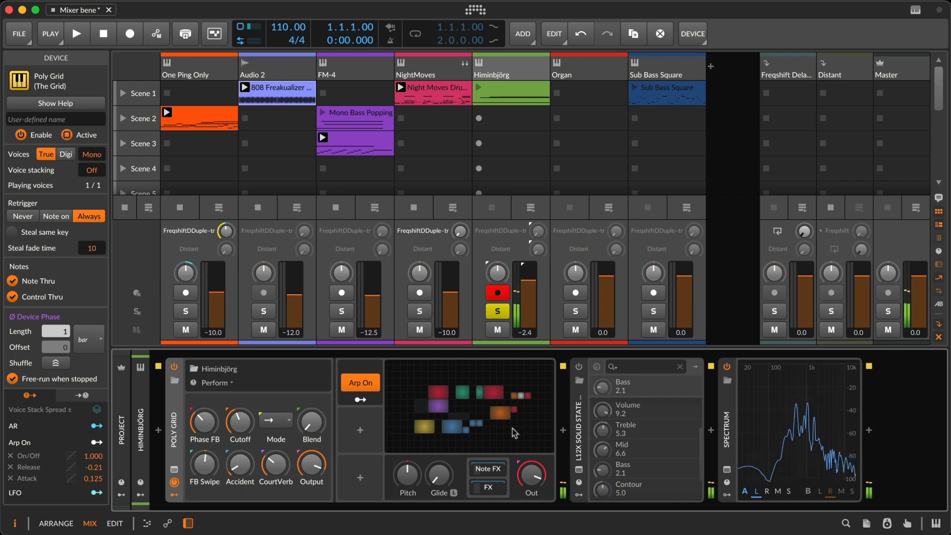
- Open the Himinbjörg Poly Grid patch in the Grid editor and enlarge it to full view
click(462, 427)
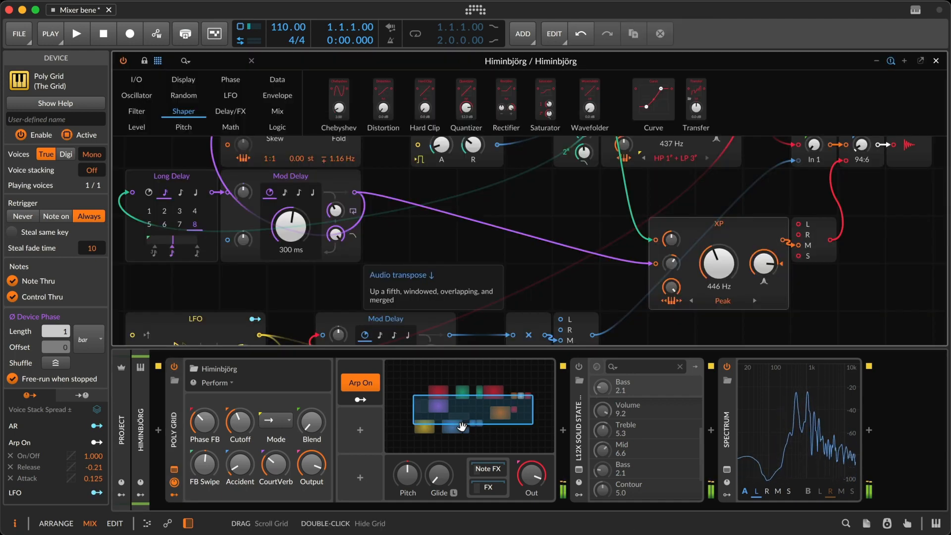
key(d)
key(d)
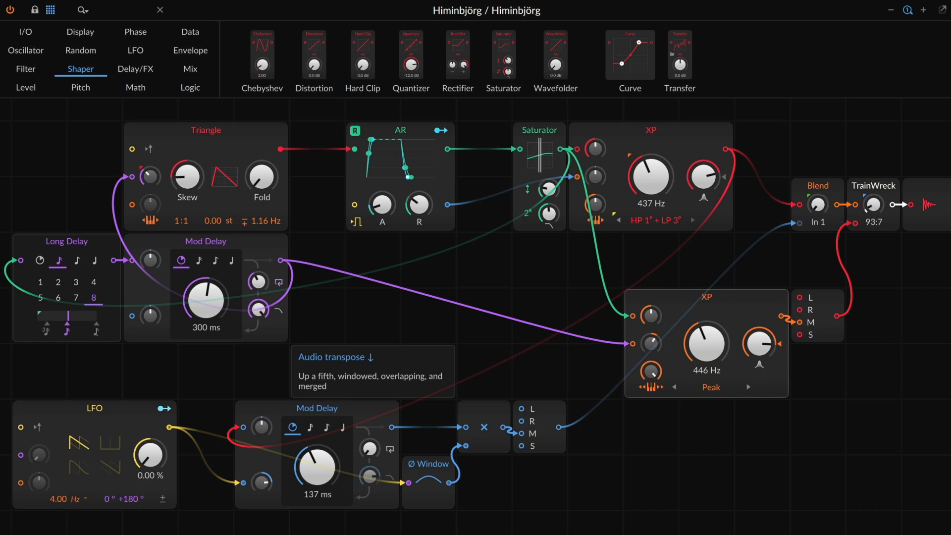
- Adjust the TrainWreck crossfade before the audio output to 72:28
drag(874, 204, 873, 219)
mouse_move(651, 349)
mouse_down()
mouse_move(650, 333)
mouse_move(651, 360)
mouse_up()
drag(594, 176, 593, 177)
drag(873, 205, 873, 219)
- Insert a Transfer shaper between the Triangle oscillator and the AR envelope, and raise its drive to +18.5 dB
drag(679, 48, 282, 177)
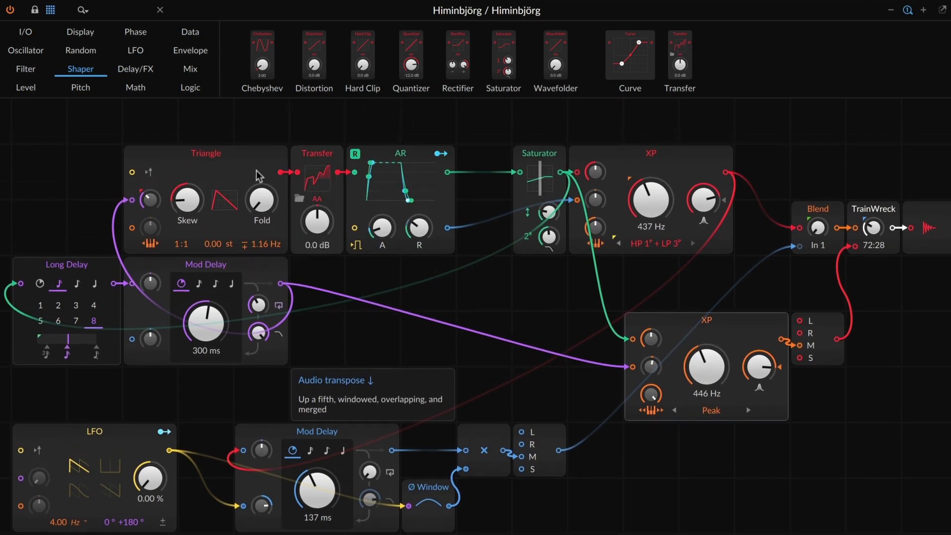
drag(302, 222, 302, 147)
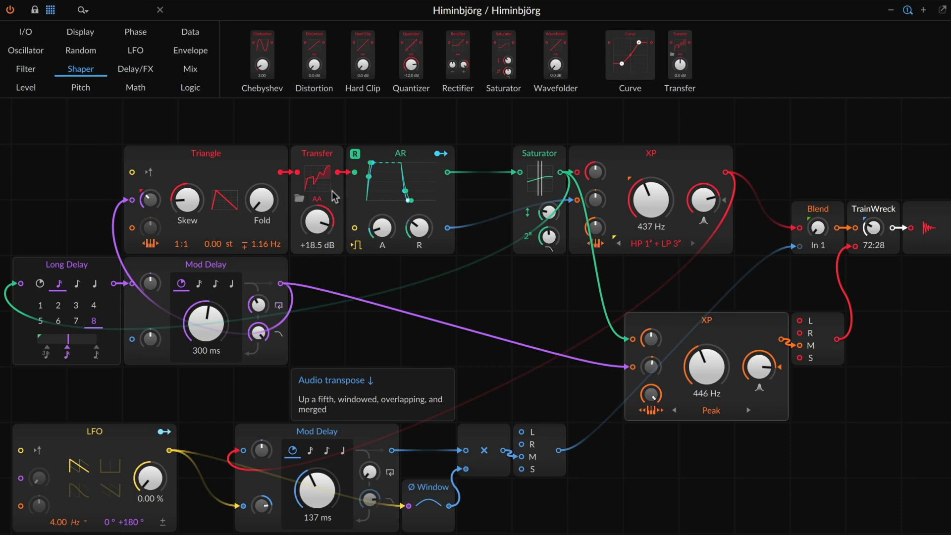
- Move the Transfer module between the AR envelope and Saturator, and inspect its transfer curve in the curve editor
drag(321, 156, 445, 178)
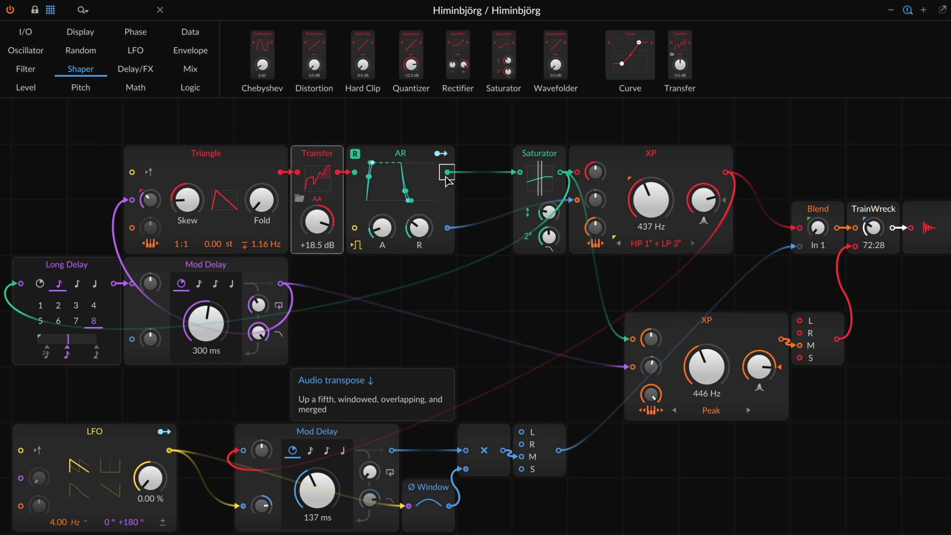
drag(447, 179, 447, 181)
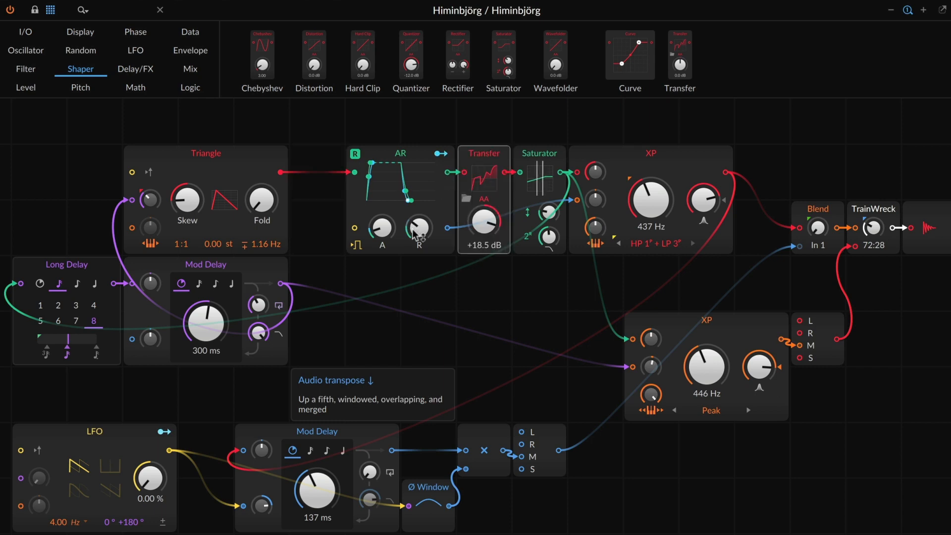
drag(421, 231, 421, 219)
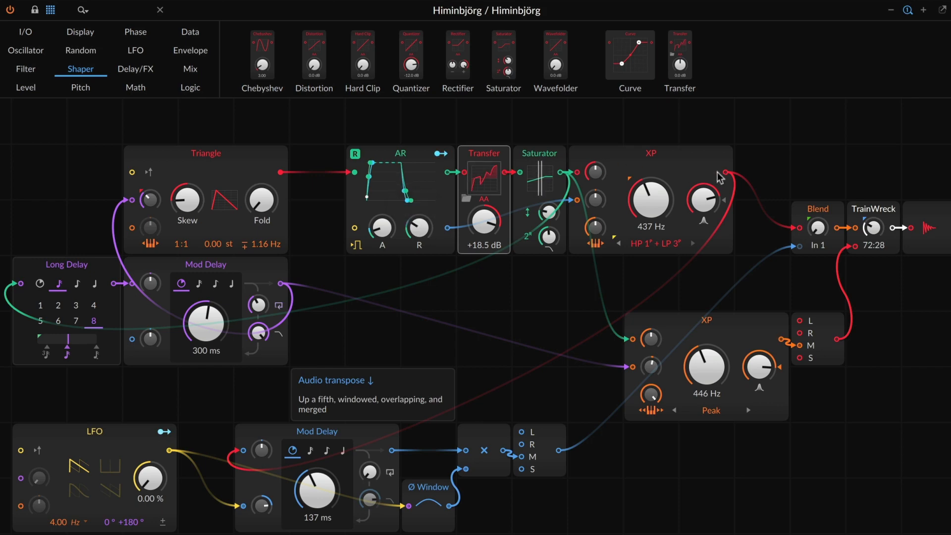
click(504, 153)
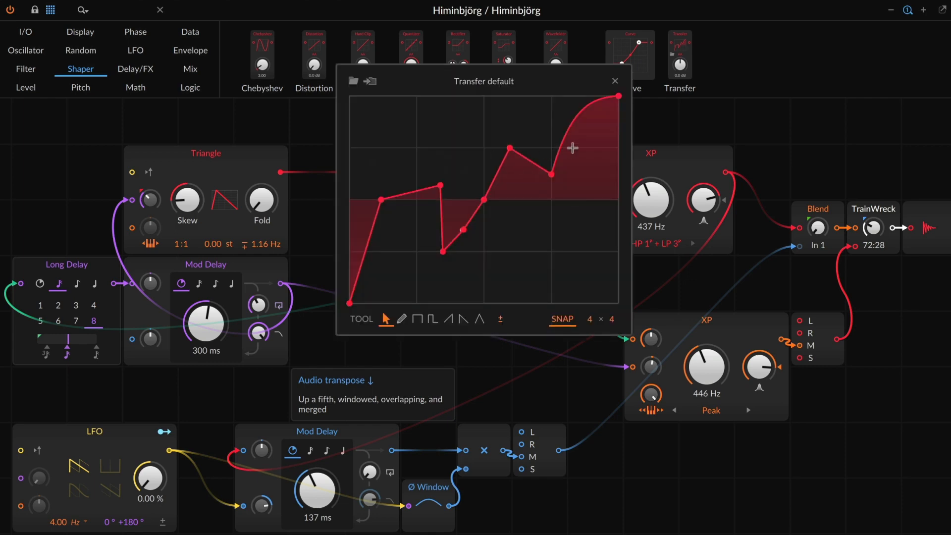
click(615, 81)
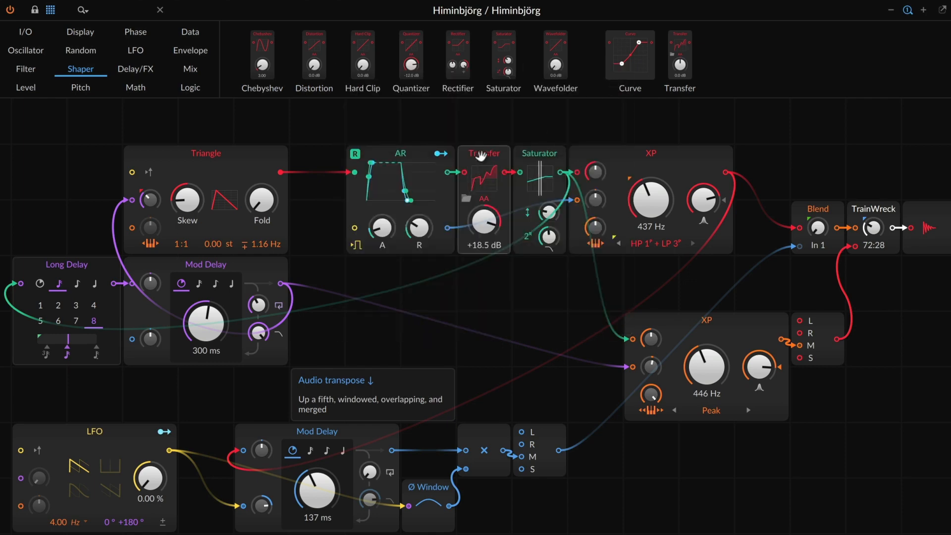
- Move the Transfer module between the upper XP filter and Blend, and lower its drive to -1.2 dB
drag(480, 156, 728, 176)
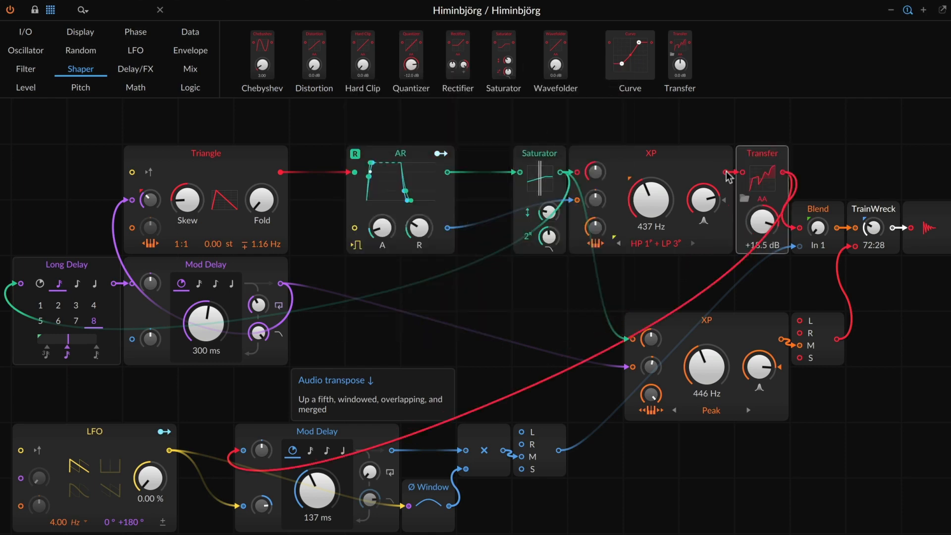
drag(762, 222, 762, 269)
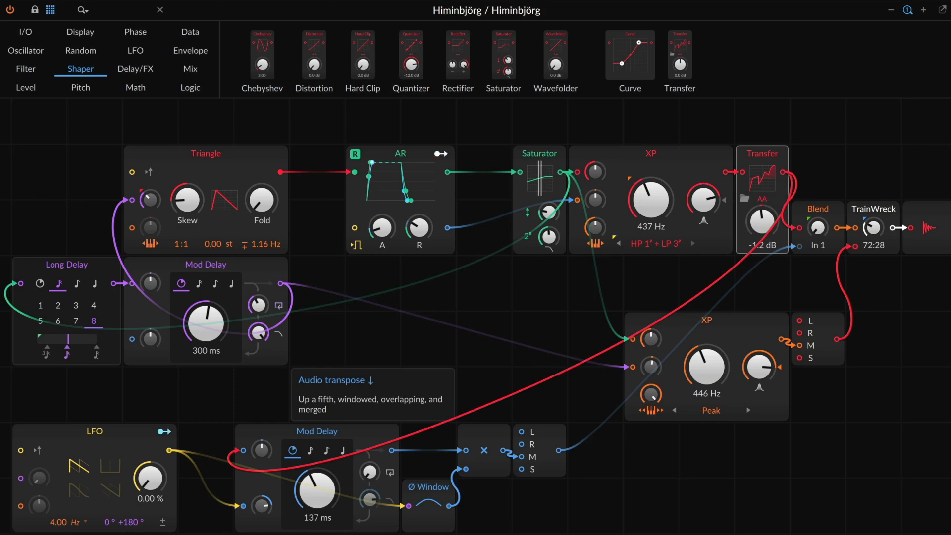
key(d)
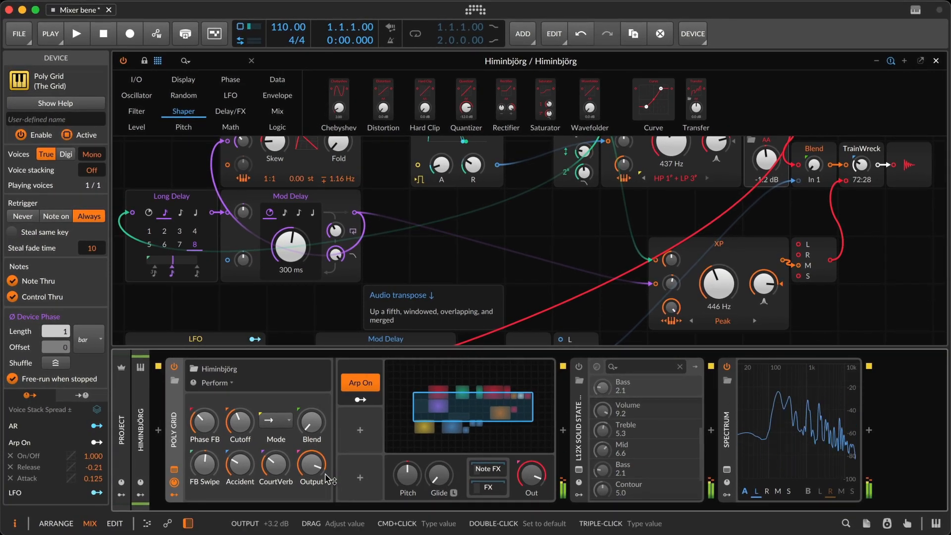
- Show the Himinbjörg track's modulators and map LFO 1 to the track pan with a 91% amount
click(146, 448)
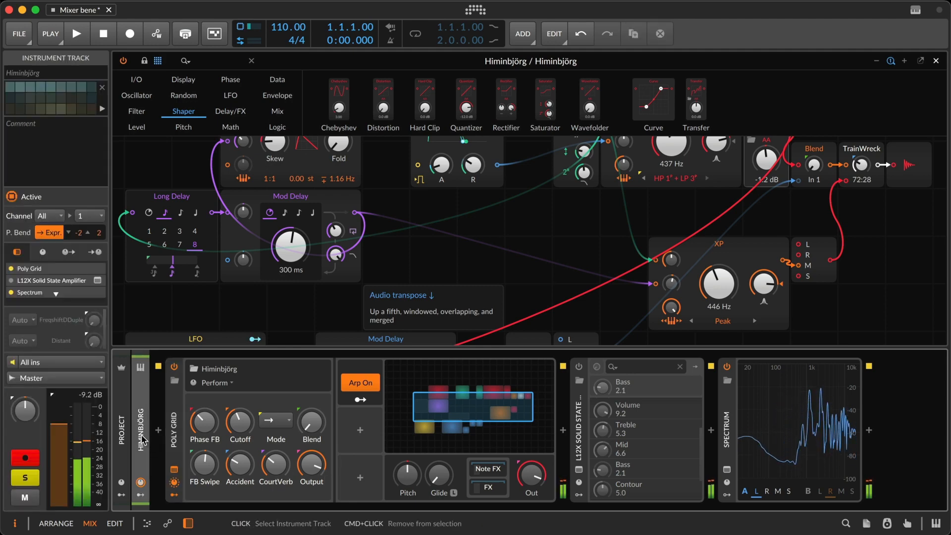
click(140, 494)
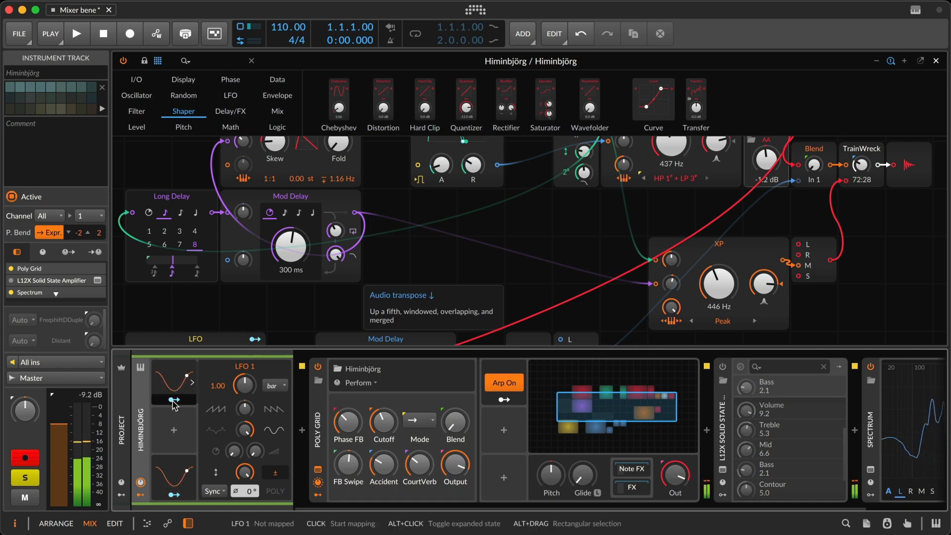
click(173, 402)
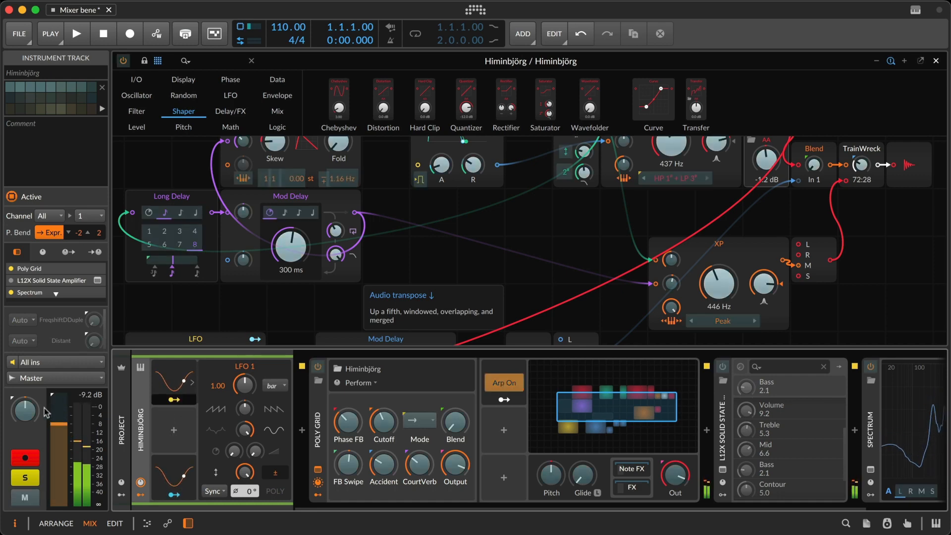
drag(25, 410, 25, 391)
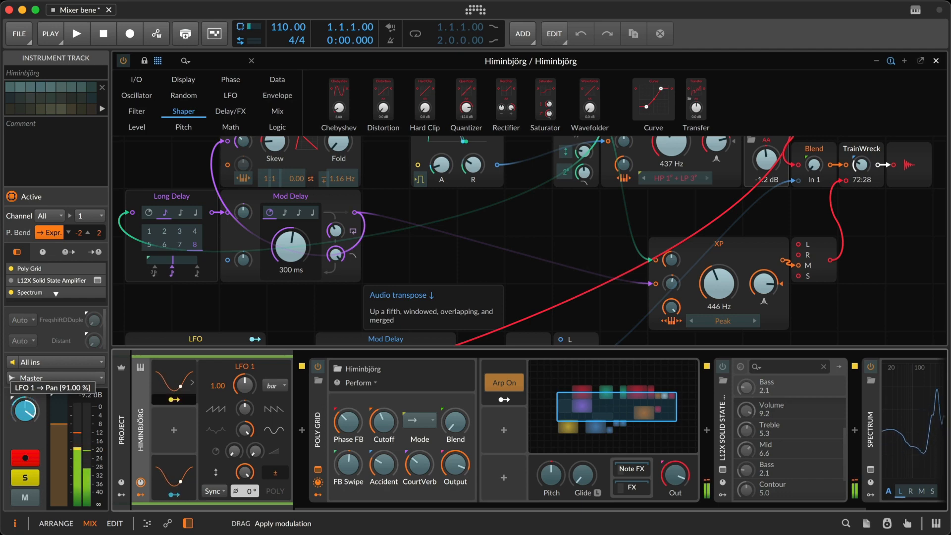
- Map the track's second modulator to the rate of LFO 1
click(173, 494)
drag(244, 394, 244, 380)
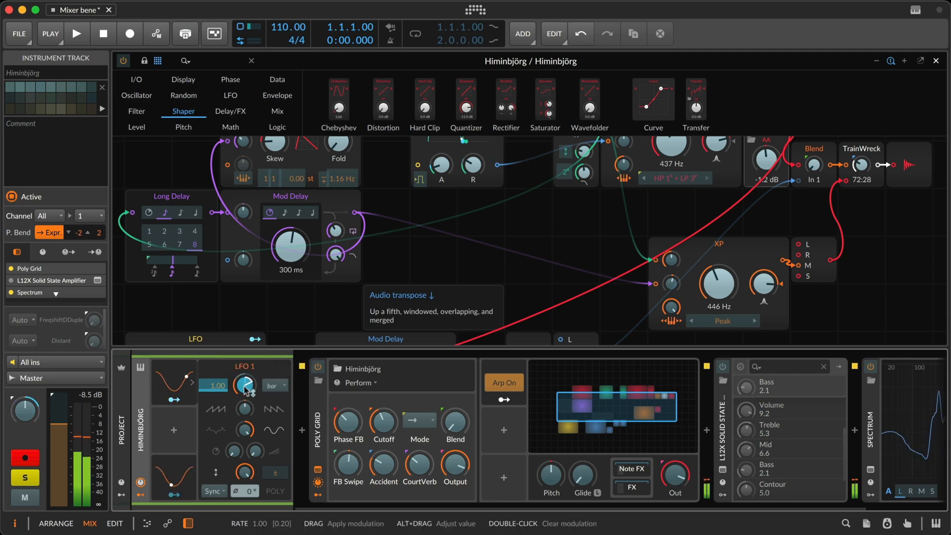
- Start playback, leave modulation mapping and close the Grid editor to return to the mixer
key(space)
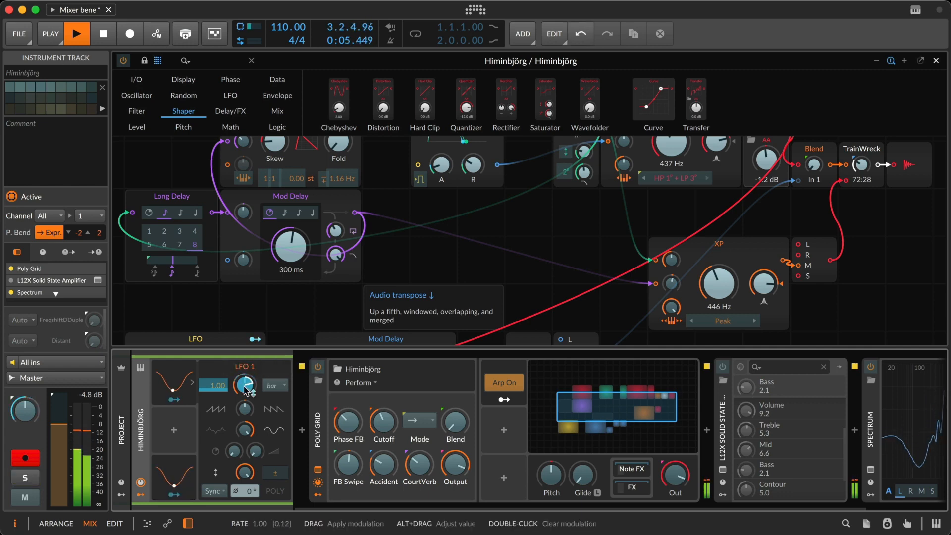
key(Escape)
key(Escape)
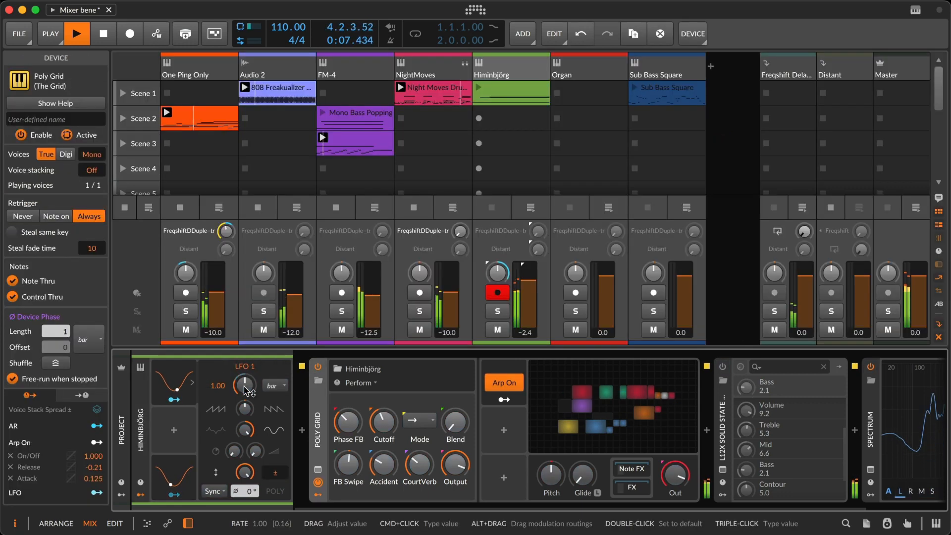
- Show the project-level modulators, open the Curves modulator's settings and raise its amount to 100%
click(120, 494)
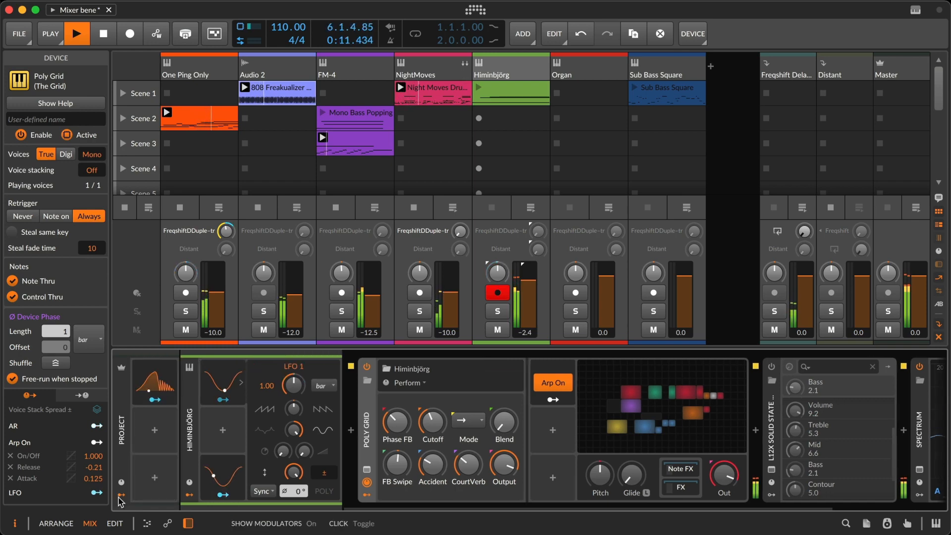
click(161, 383)
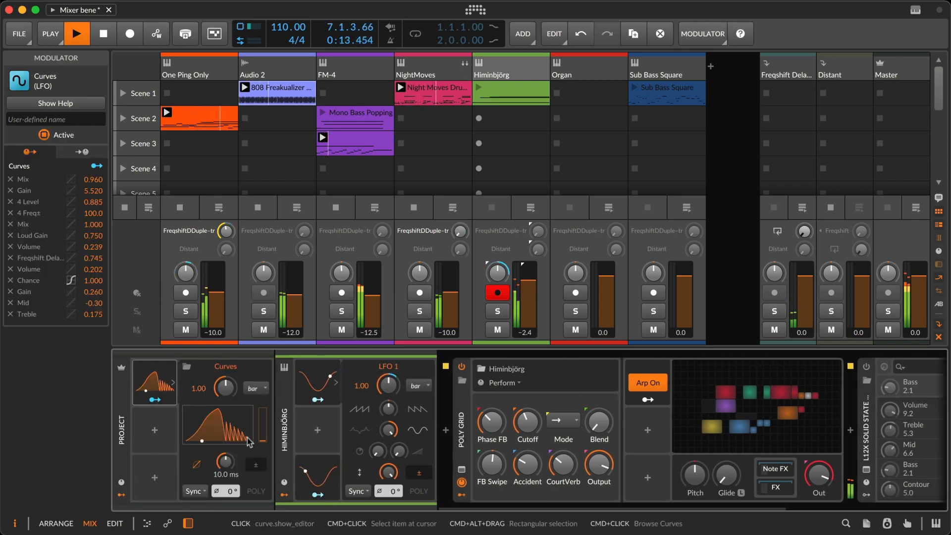
drag(262, 439, 263, 416)
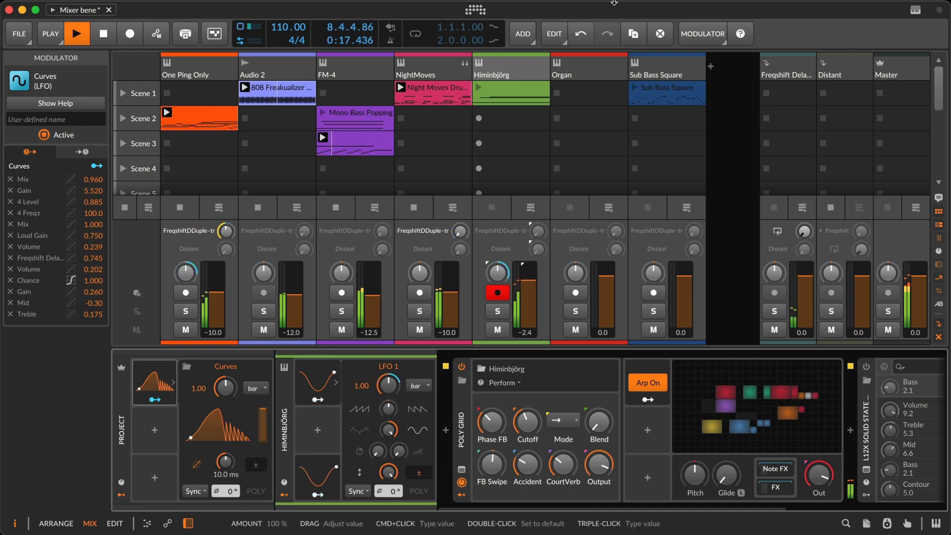
- Select the NightMoves track and record-arm the Himinbjörg track alongside it
click(423, 71)
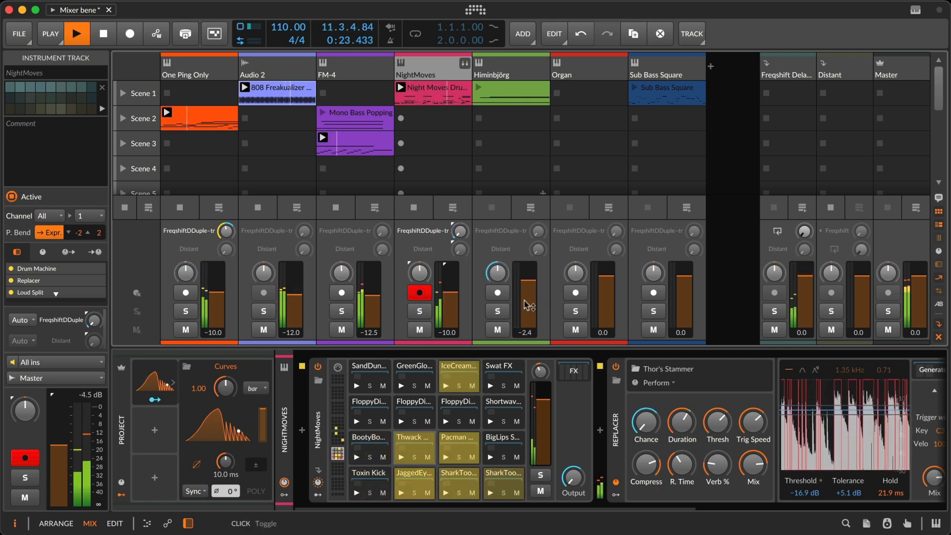
click(498, 293)
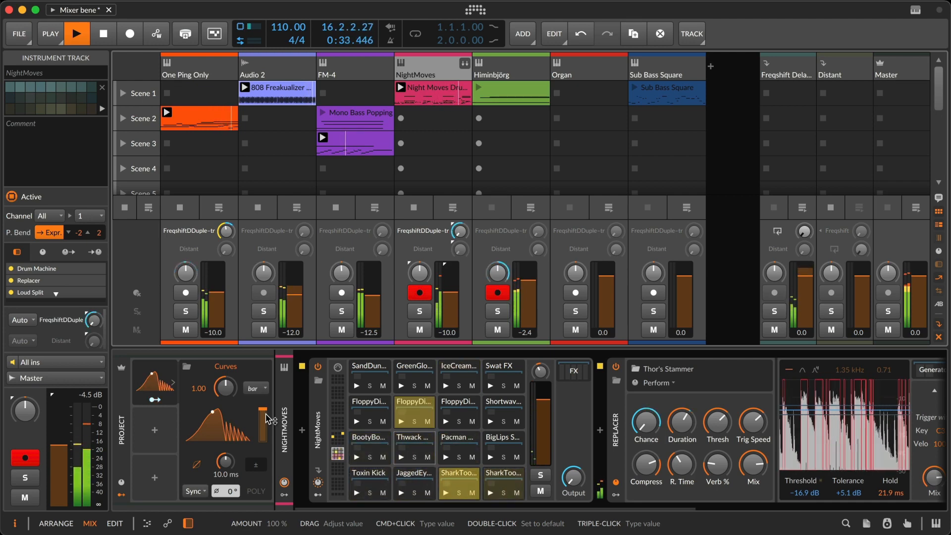
- Stop playback and lower the project Curves modulator's amount to 0%
key(space)
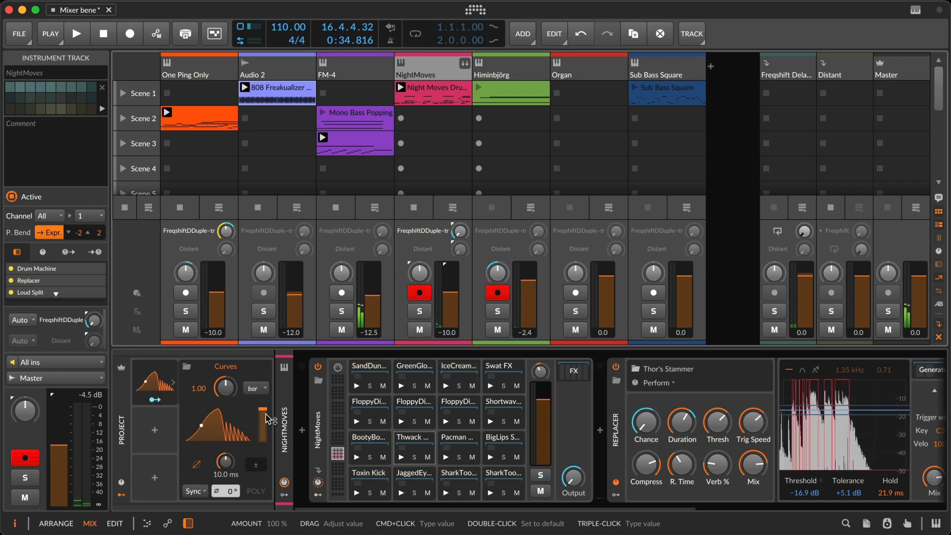
drag(270, 418, 268, 446)
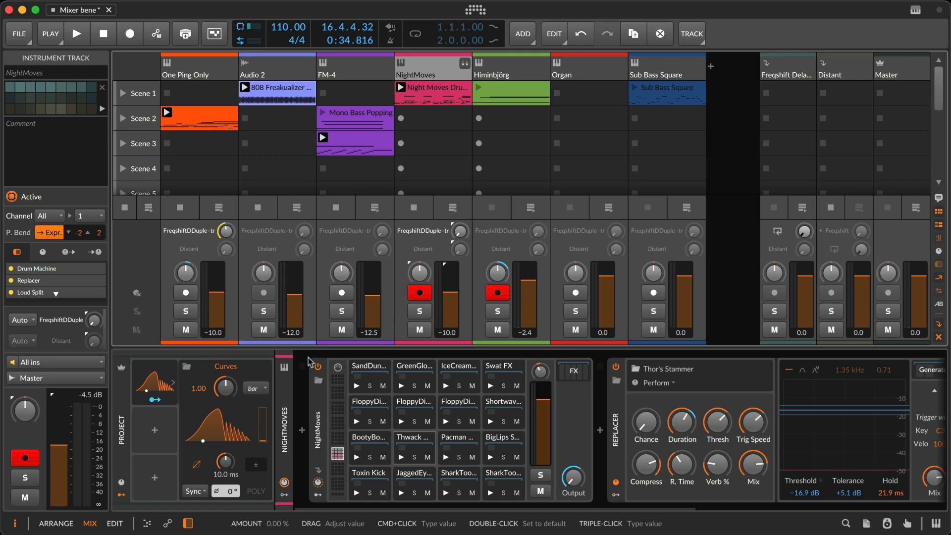
- Solo the Himinbjörg track and disarm recording on the NightMoves track
click(498, 312)
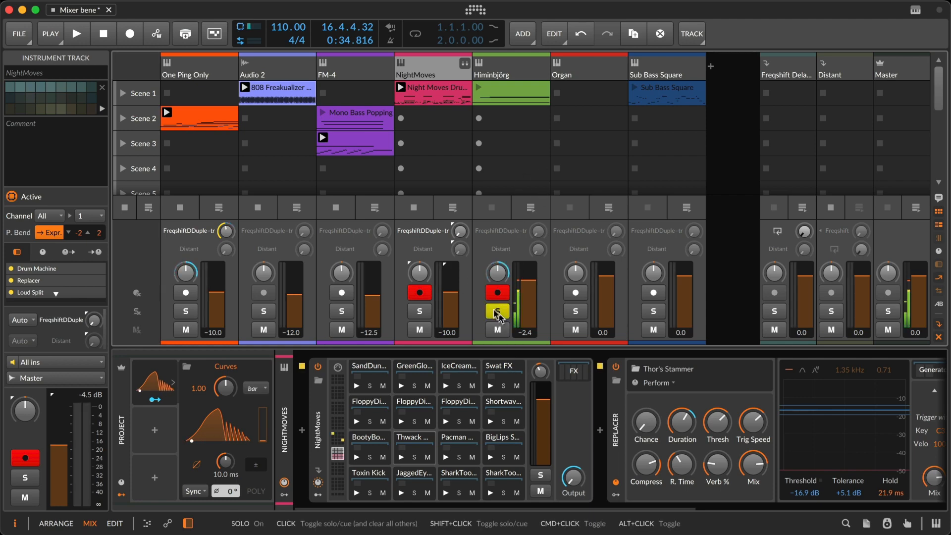
click(429, 293)
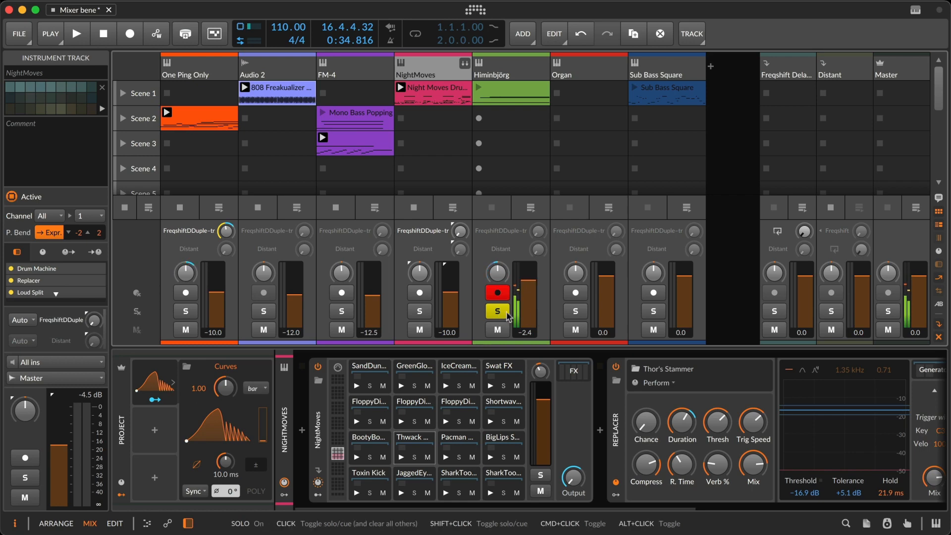
- Switch the exclusive solo from Himinbjörg to Organ and back, twice
click(577, 314)
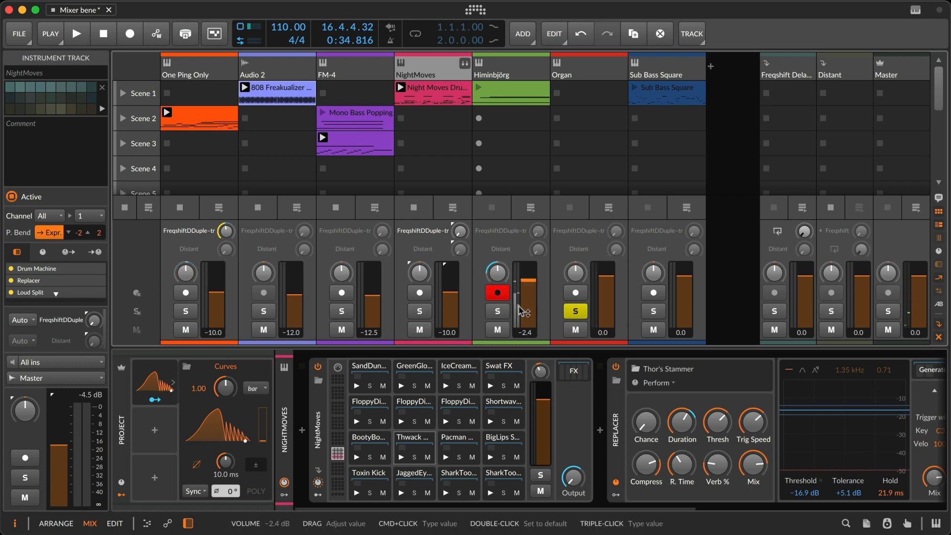
click(497, 312)
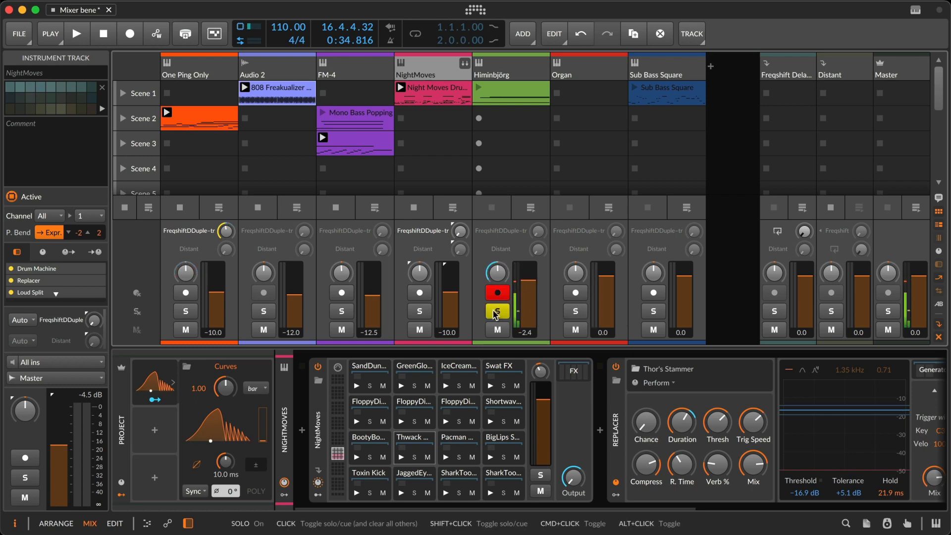
click(574, 312)
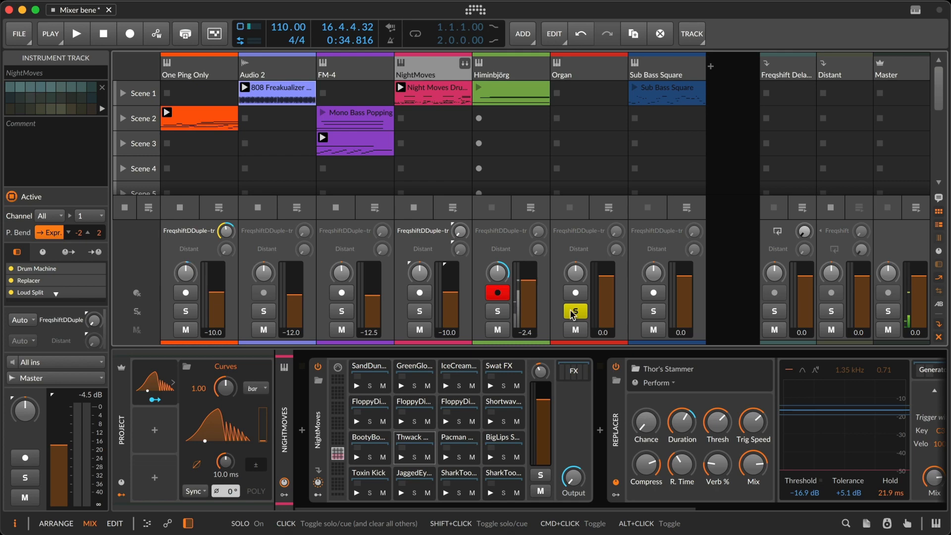
click(497, 311)
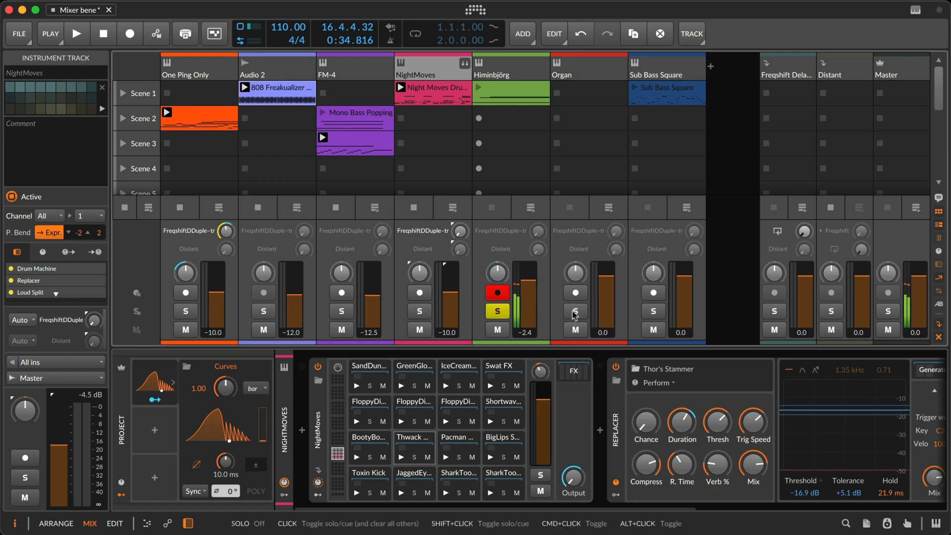
- Turn off Exclusive Solo and solo the One Ping Only track together with Himinbjörg
right_click(501, 316)
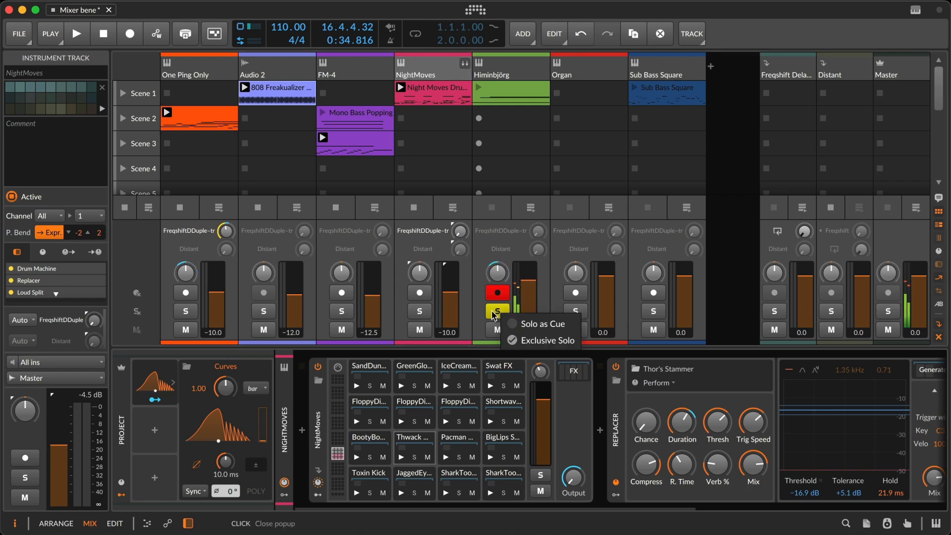
click(549, 341)
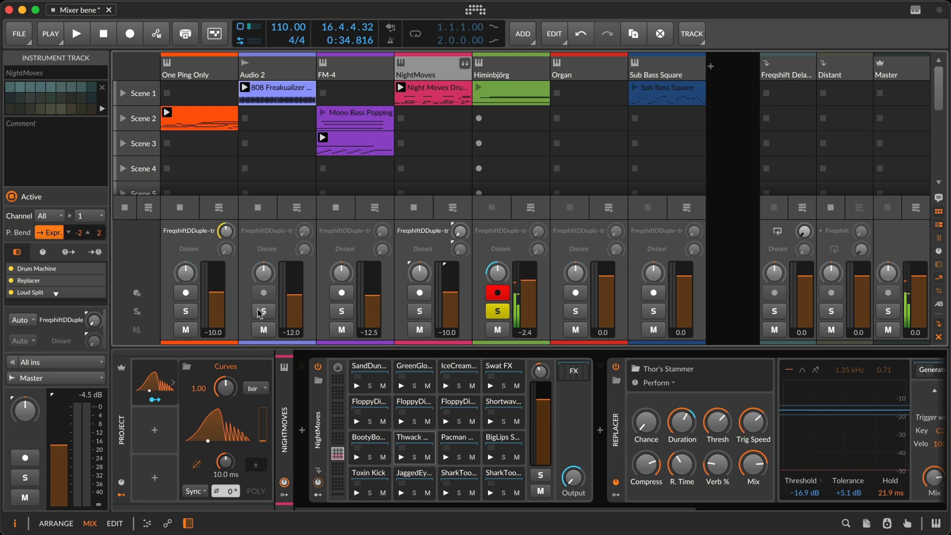
click(185, 311)
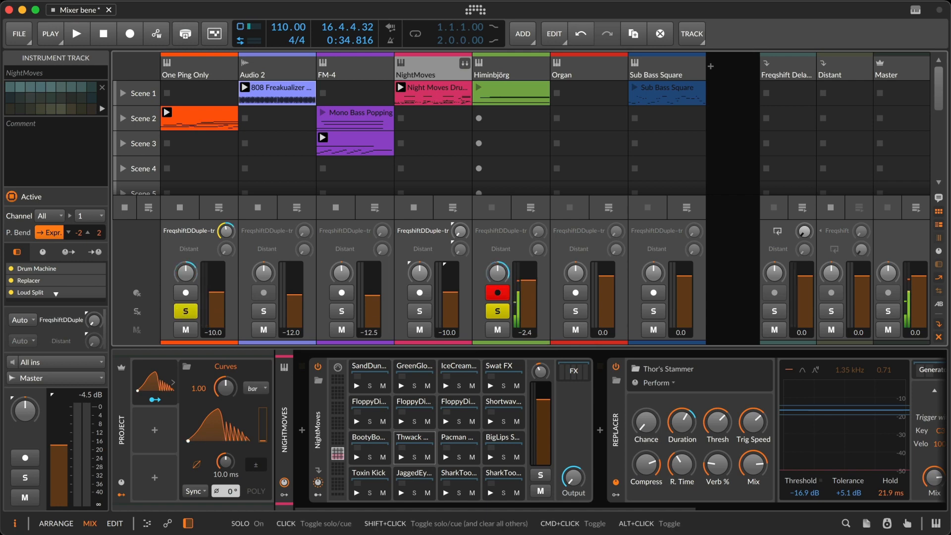
- Arm the One Ping Only track, turn Exclusive Solo back on, and disarm the track again
click(185, 293)
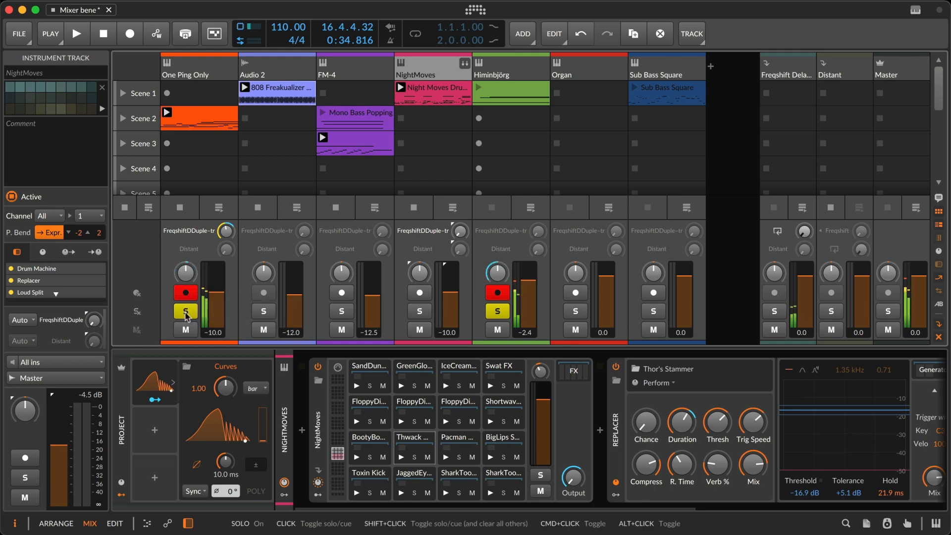
right_click(186, 312)
click(206, 340)
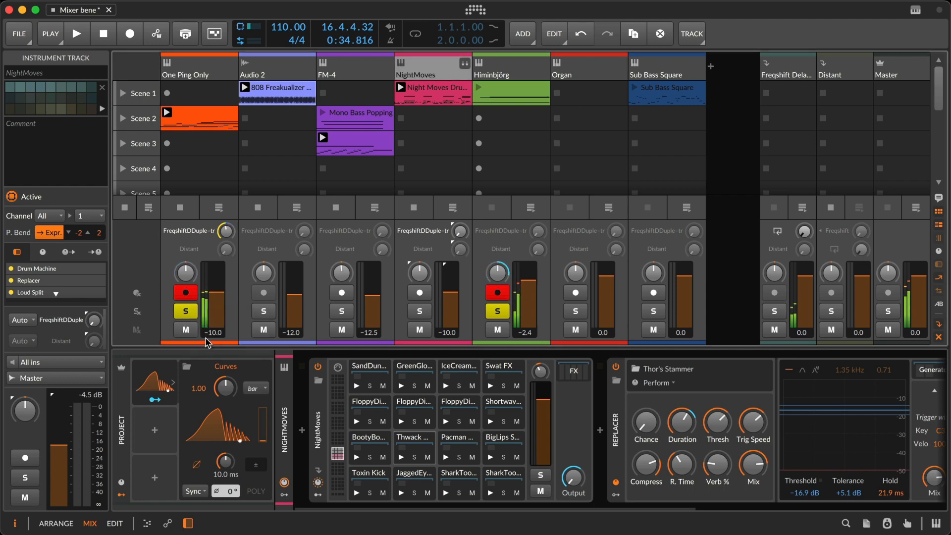
click(193, 293)
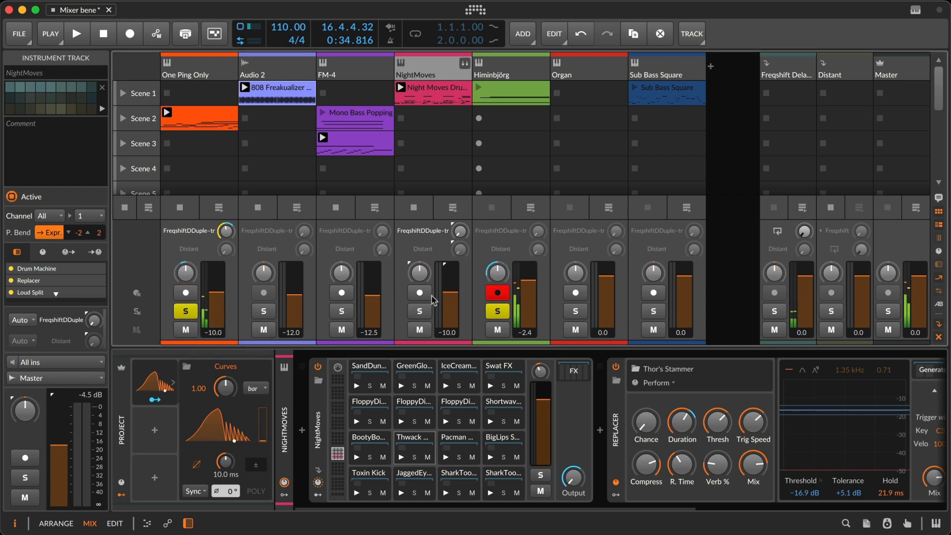
- Switch the exclusive solo to Organ and back to Himinbjörg, and briefly add NightMoves and FM-4 to the solo
click(574, 312)
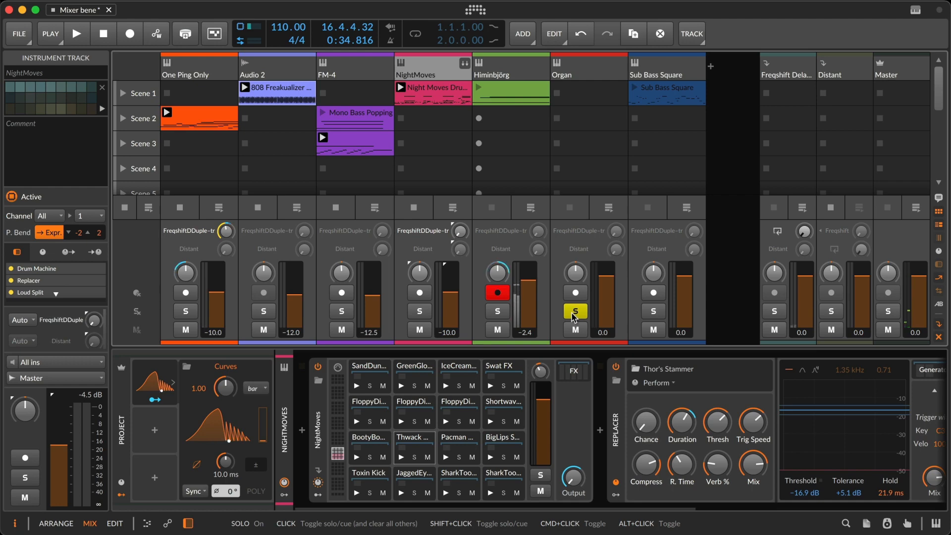
click(497, 312)
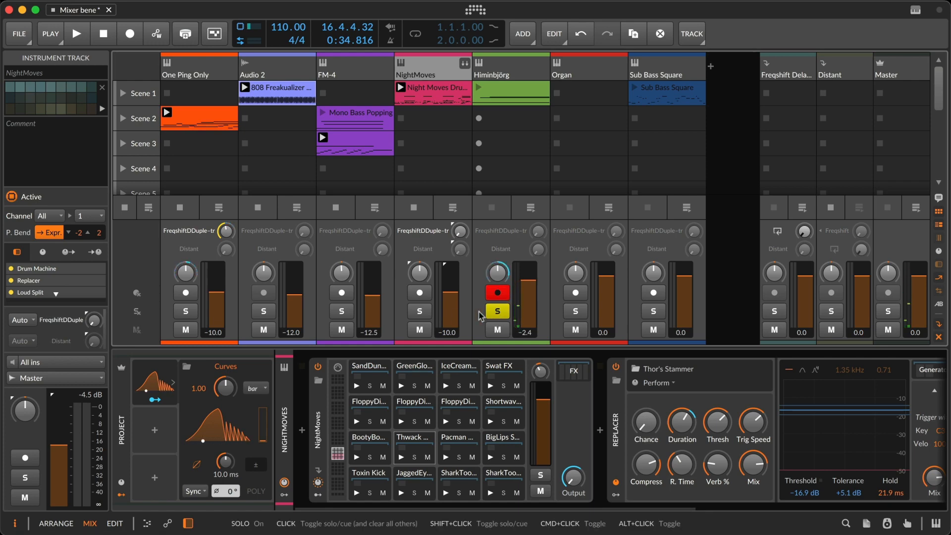
shift+click(420, 311)
shift+click(349, 314)
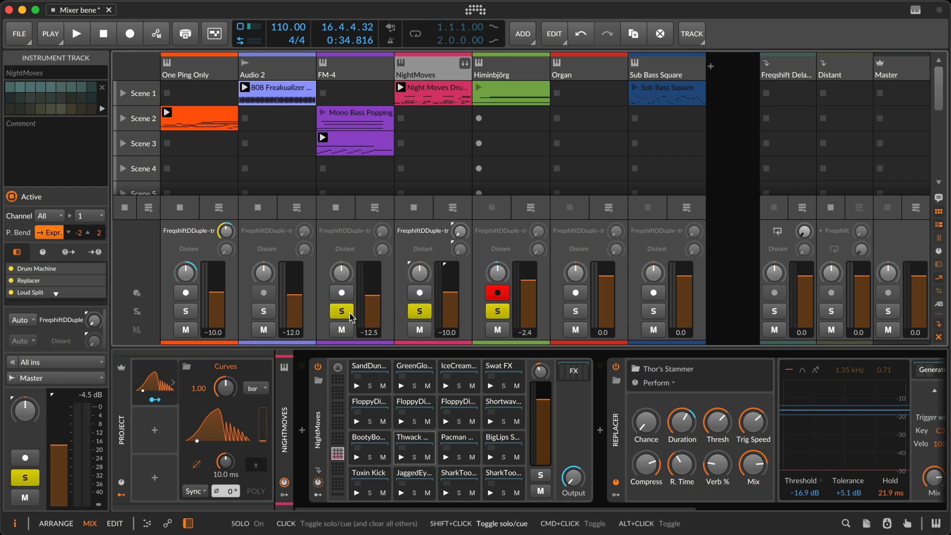
shift+click(420, 312)
shift+click(347, 315)
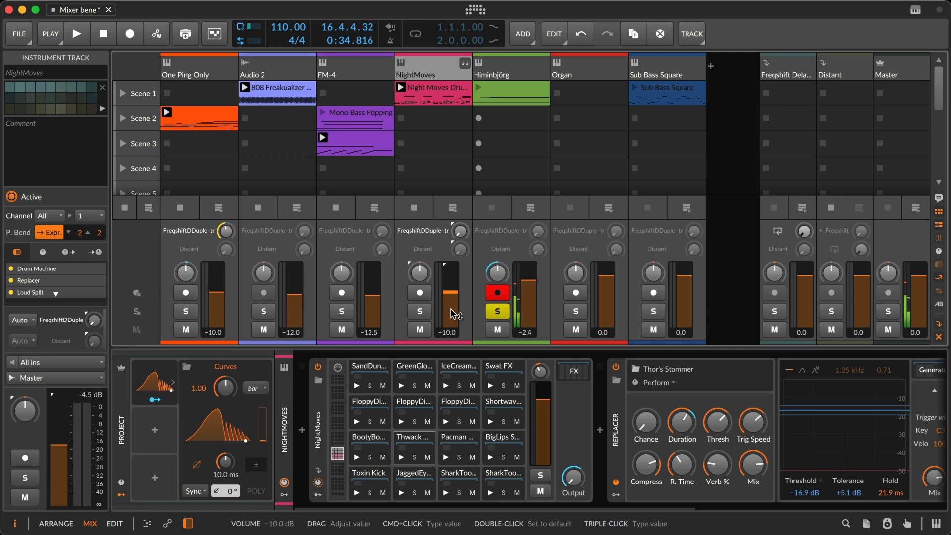
- Turn on Solo as Cue and set the Cue Mix to 100% in the output monitoring settings
right_click(499, 312)
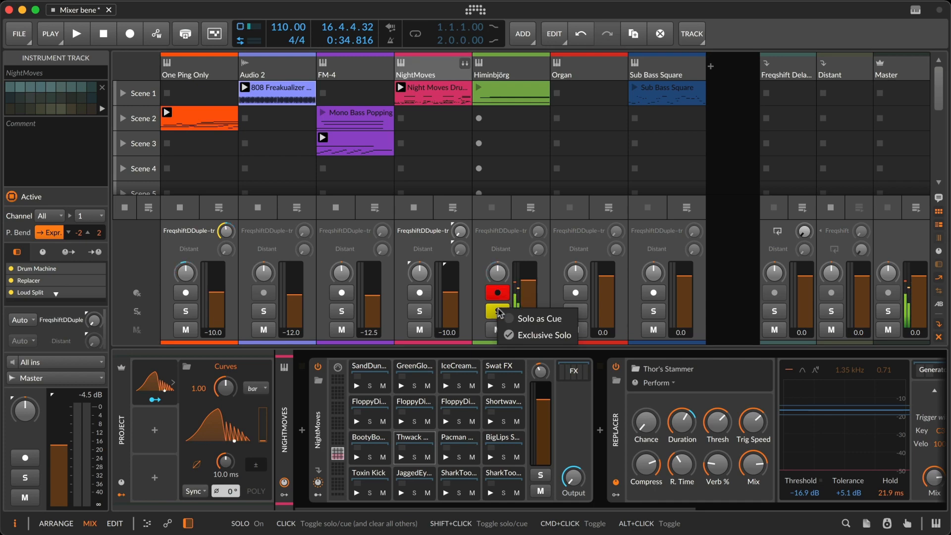
click(544, 319)
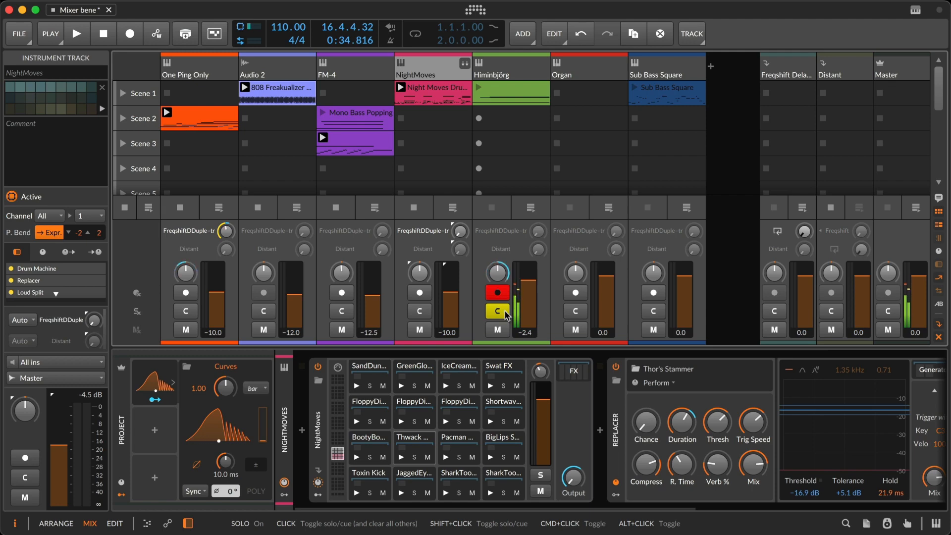
click(885, 524)
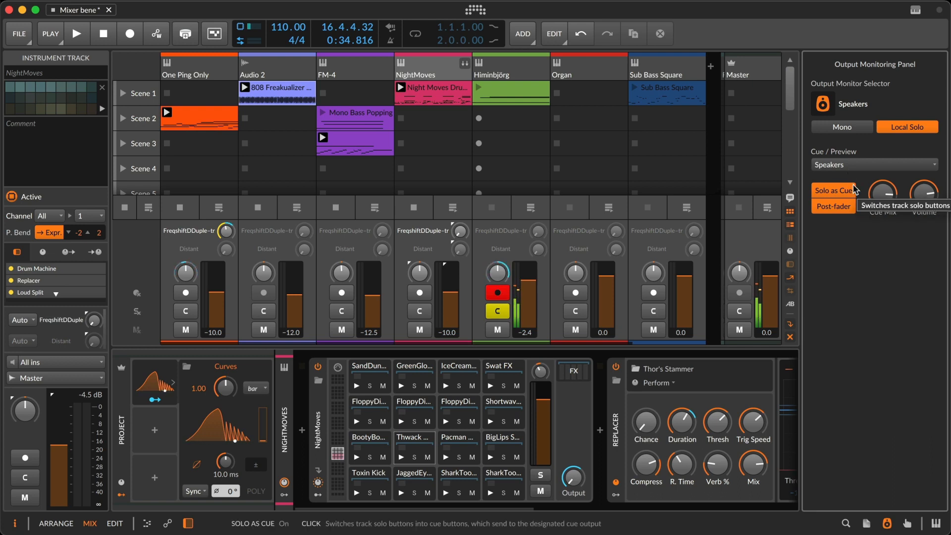
drag(882, 197, 882, 176)
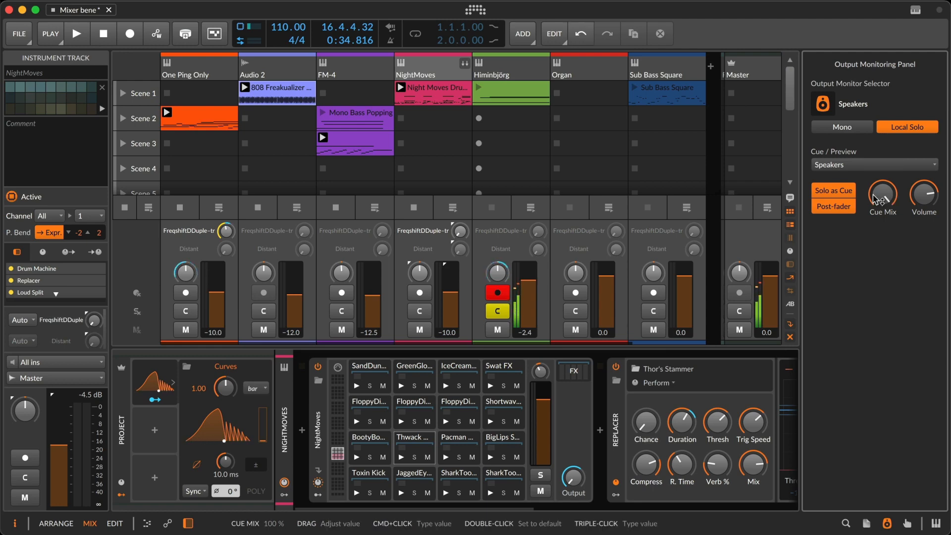
- Start playback and remove the LFO 1 modulation routing from Himinbjörg's pan
key(space)
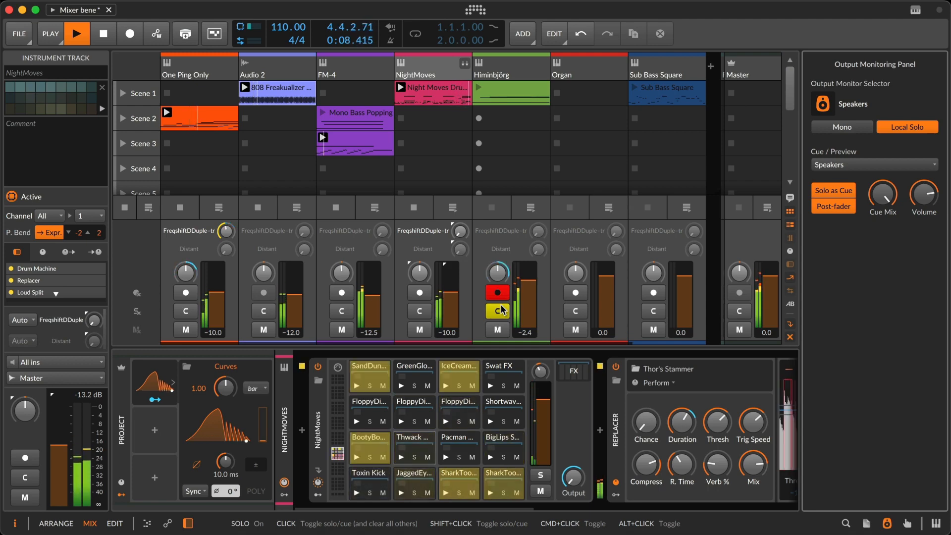
right_click(497, 273)
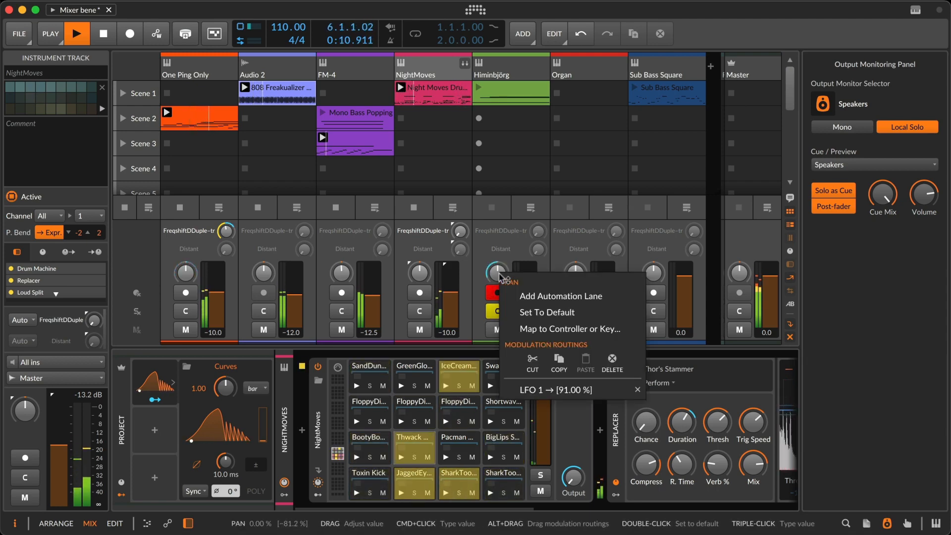
click(636, 389)
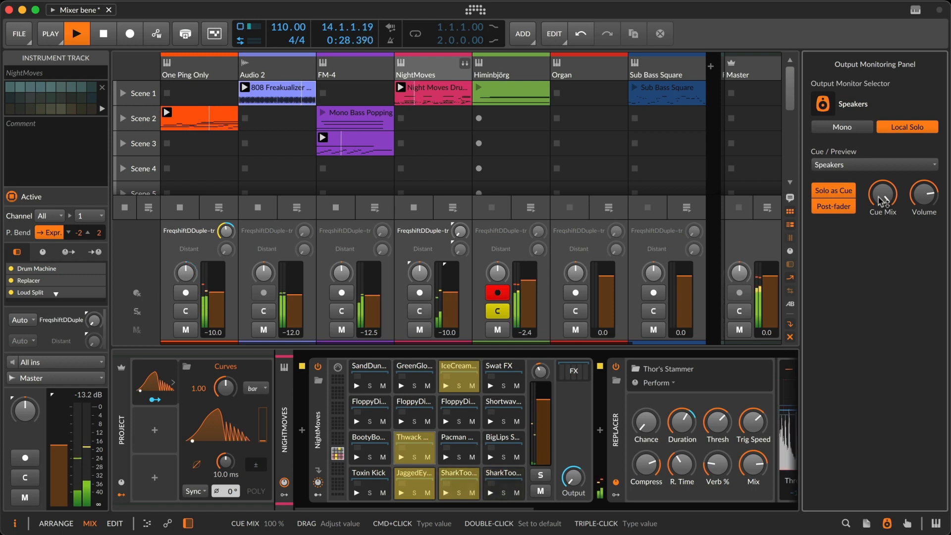
- Lower the Cue Mix to 70.5%, toggle Himinbjörg's cue off and on, and raise the Cue Mix to 81.5%
drag(881, 195, 881, 223)
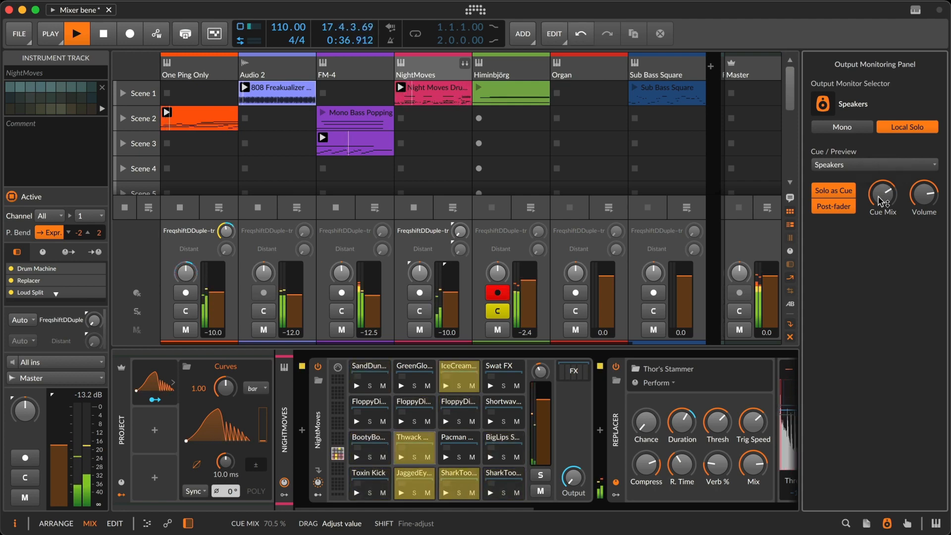
click(498, 312)
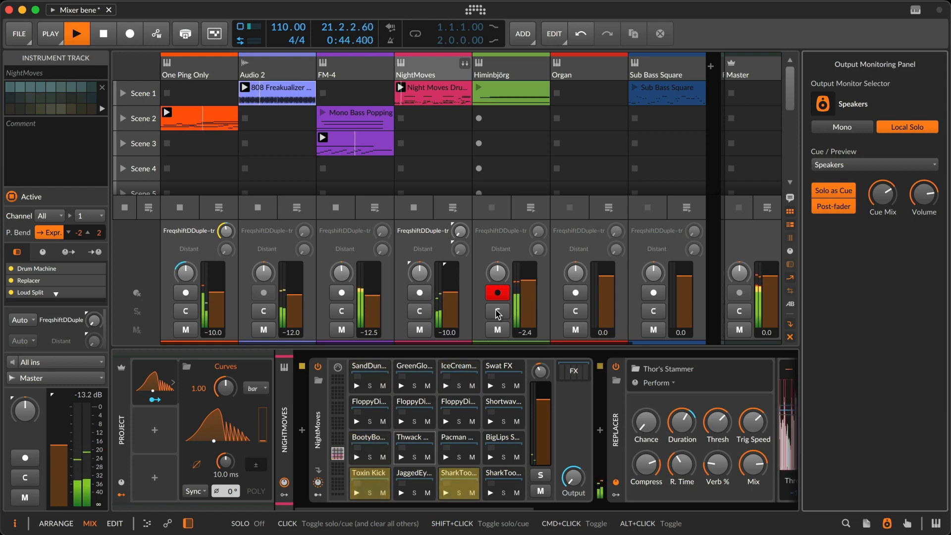
click(497, 312)
drag(882, 194, 883, 188)
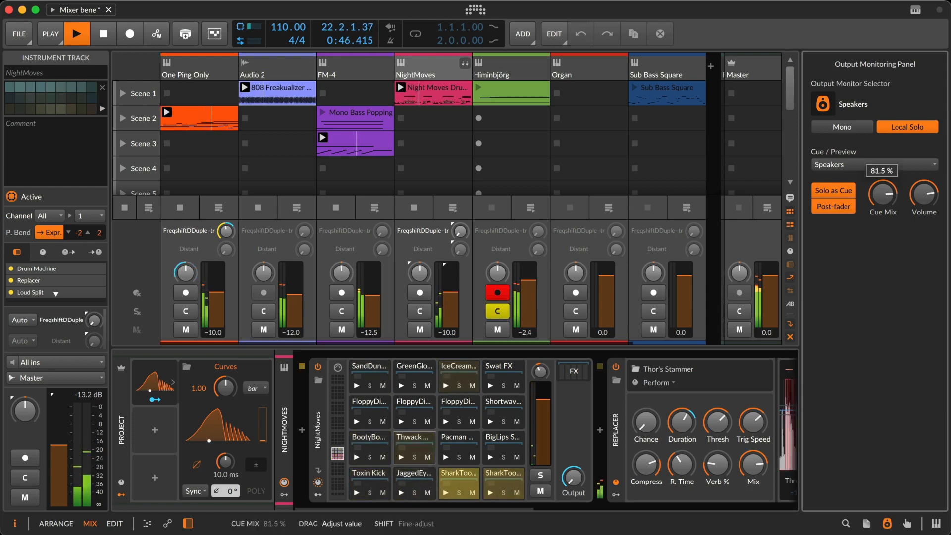
- Stop playback, turn off Solo as Cue, and check Himinbjörg's solo options
key(space)
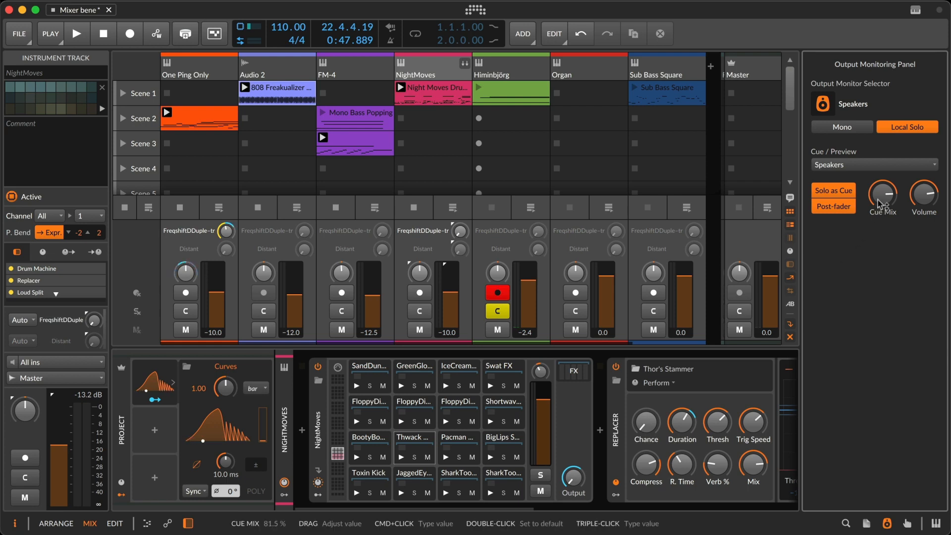
click(837, 191)
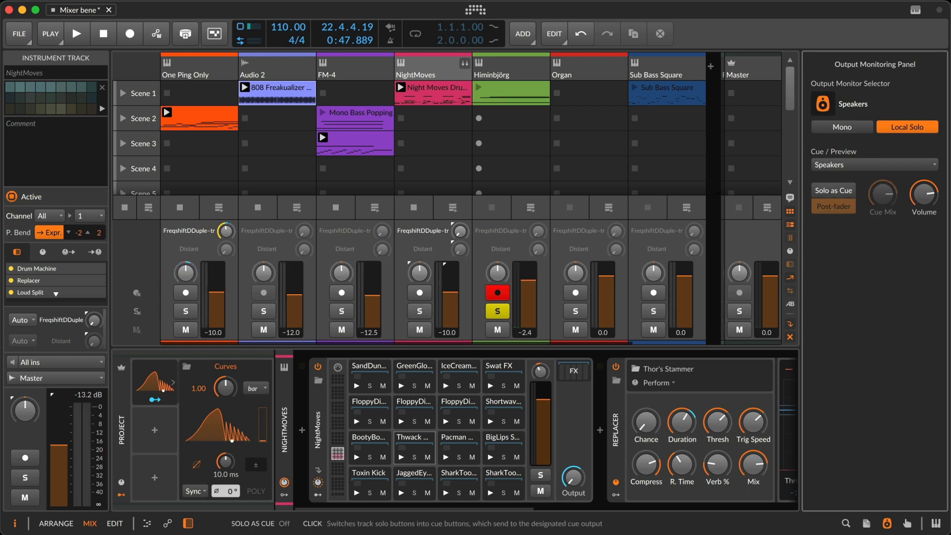
right_click(498, 312)
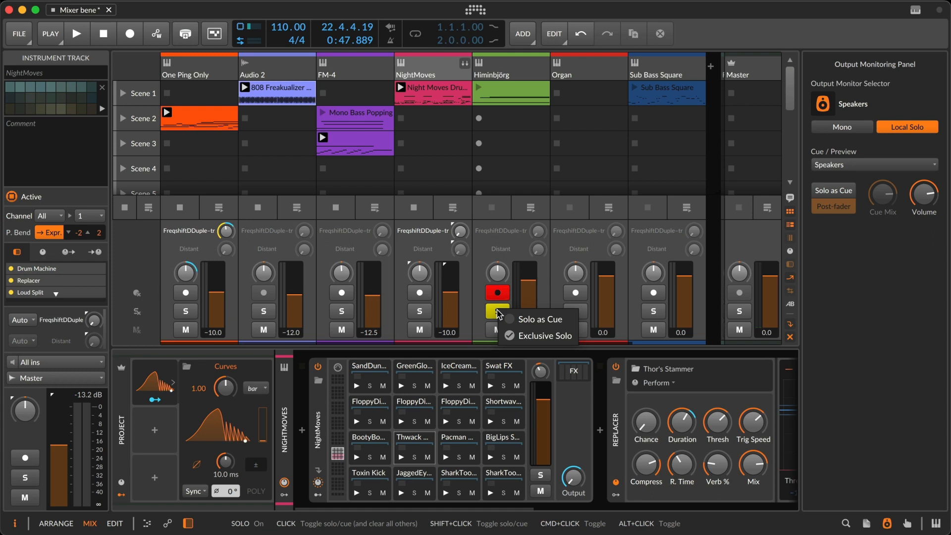
key(Escape)
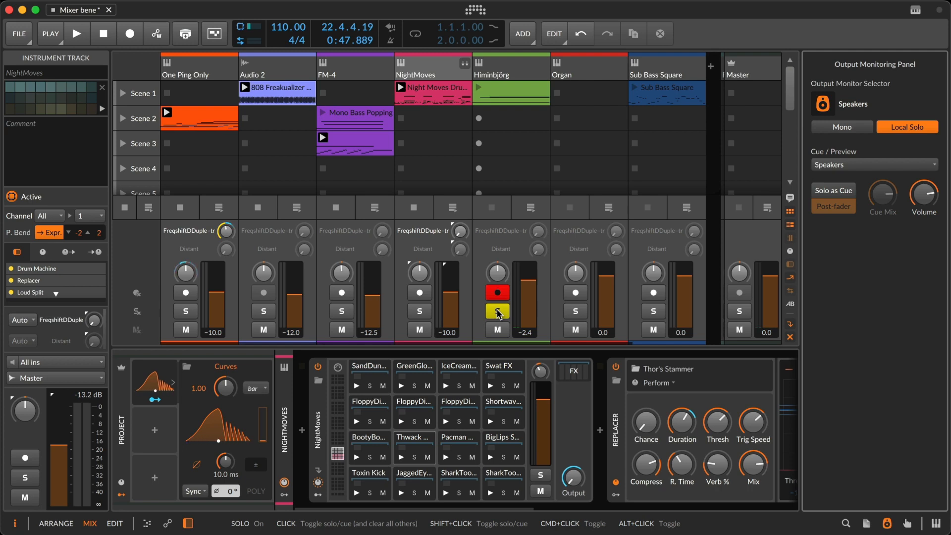
- Select and solo the One Ping Only track, and start playback with its Scene 2 clip
click(195, 212)
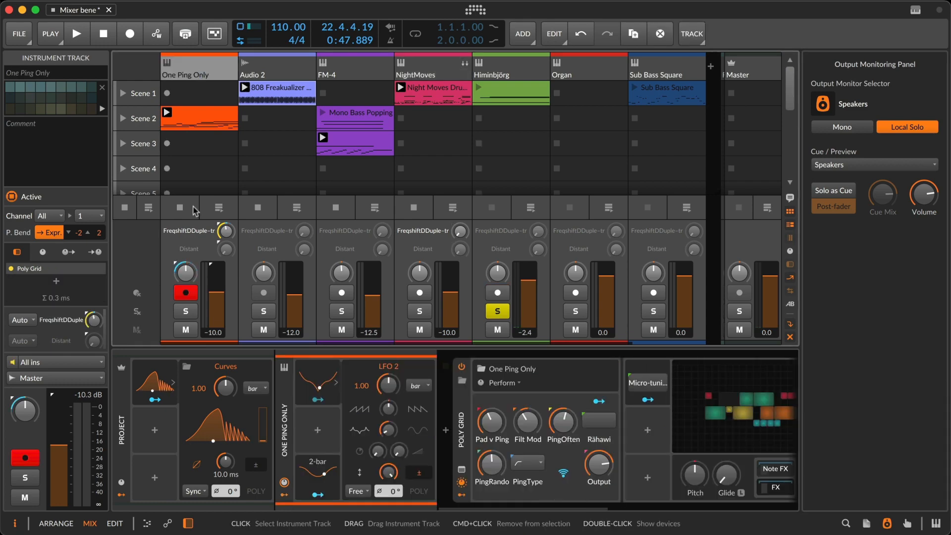
click(185, 311)
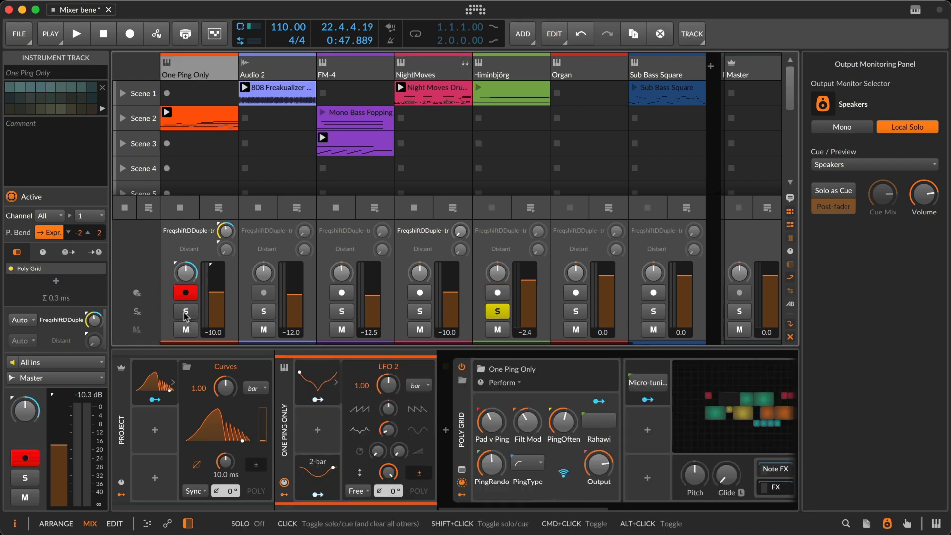
click(167, 113)
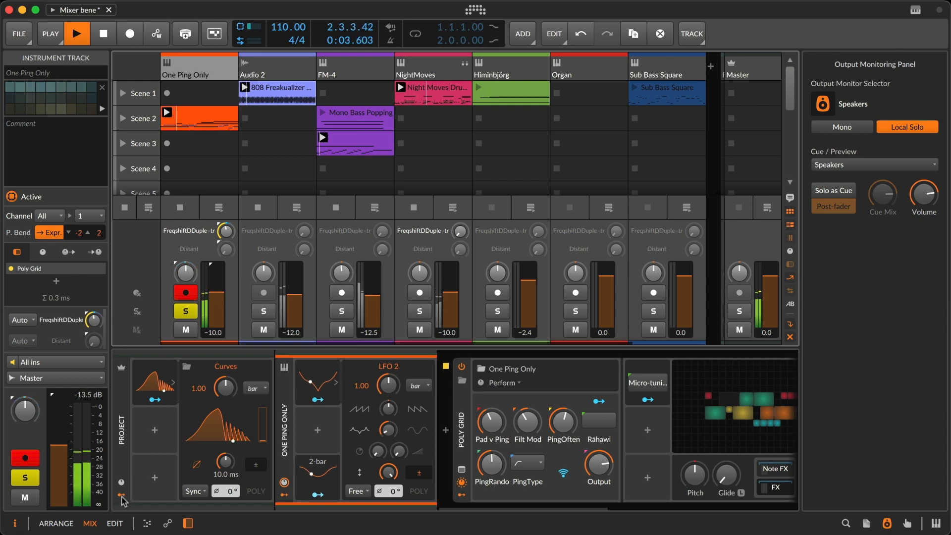
scroll(121, 501, down, 3)
scroll(122, 501, down, 3)
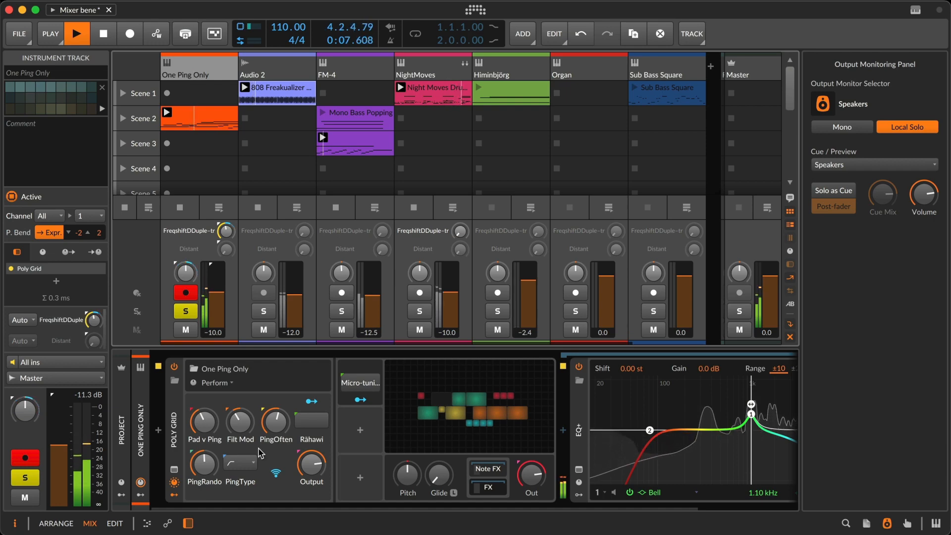
scroll(261, 453, down, 3)
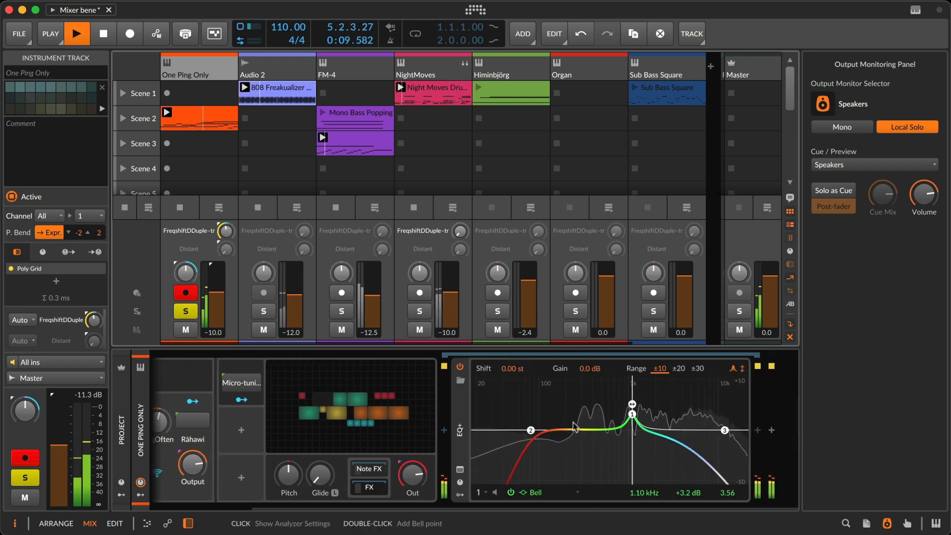
mouse_move(59, 445)
mouse_down()
mouse_move(59, 409)
mouse_move(59, 447)
mouse_up()
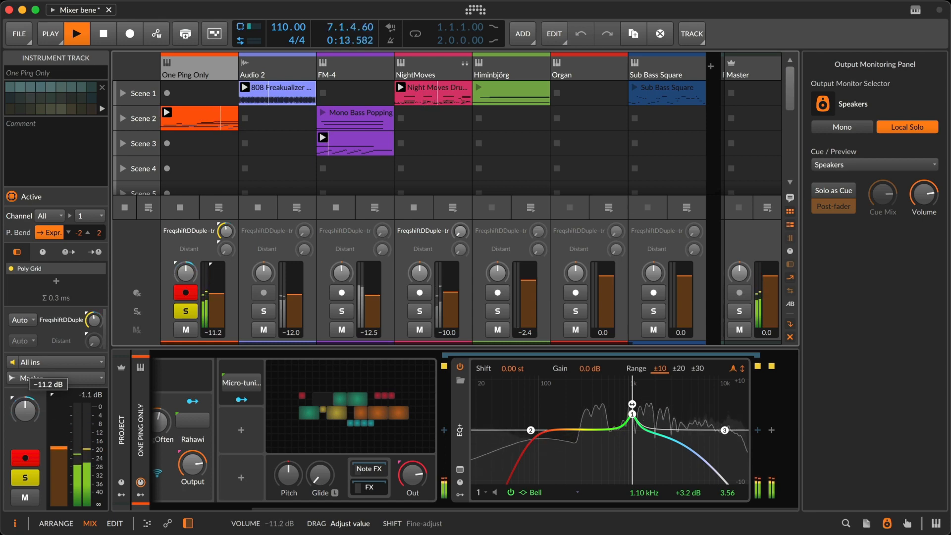
click(771, 430)
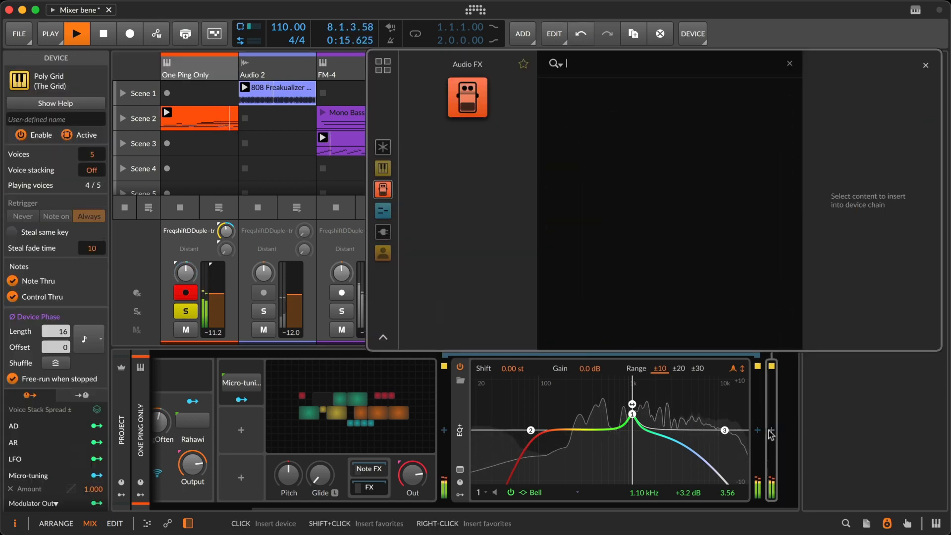
text(tool)
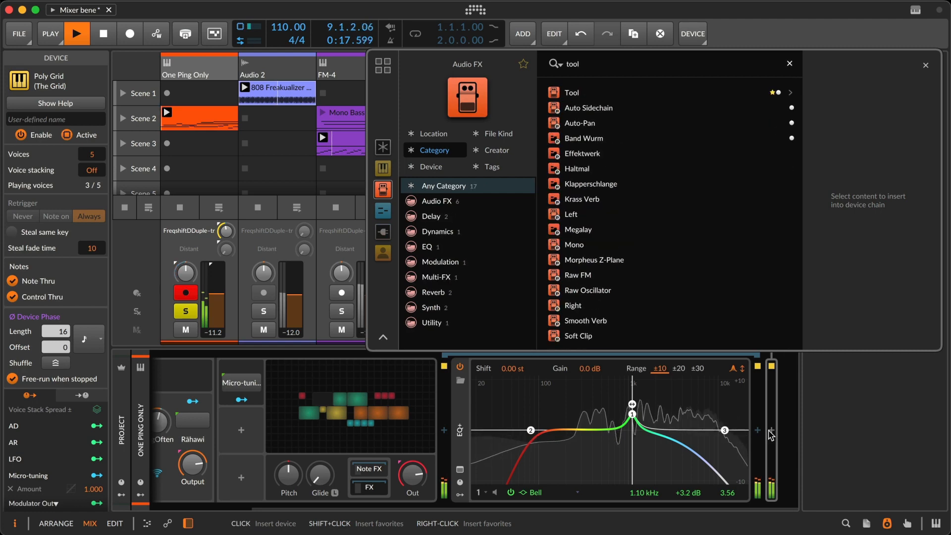
key(Down)
key(Return)
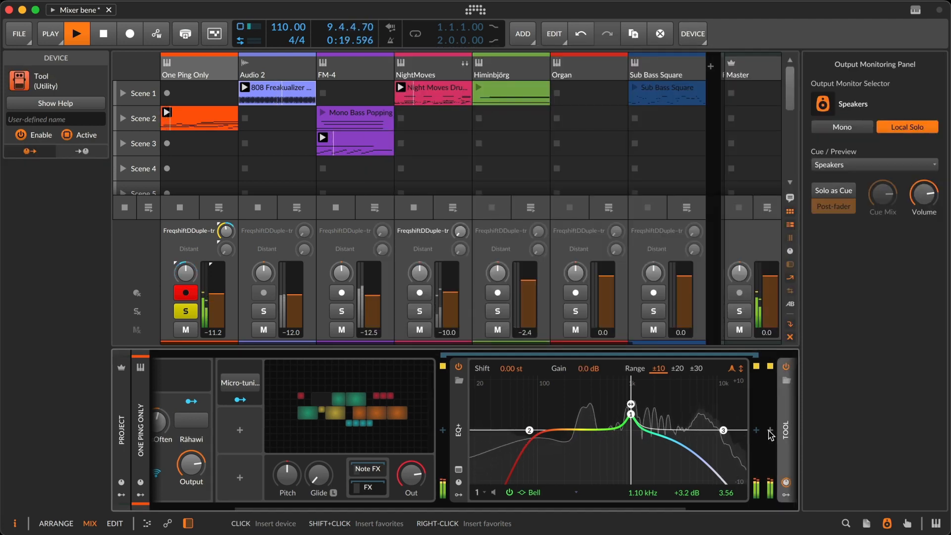
click(887, 524)
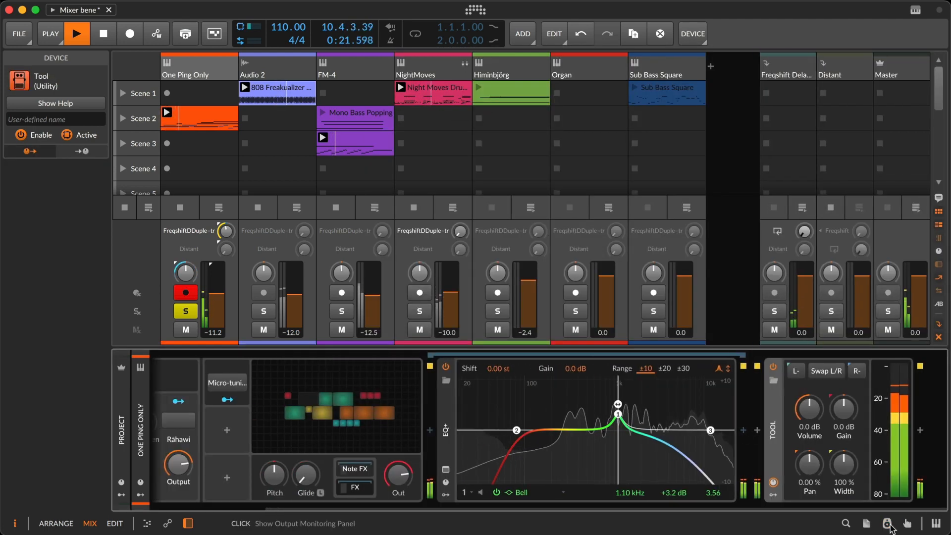
- Try the Tool device's volume, reset it to 0.0 dB, and show the device in the Arrange view
mouse_move(809, 408)
mouse_down()
mouse_move(809, 392)
mouse_move(808, 417)
mouse_up()
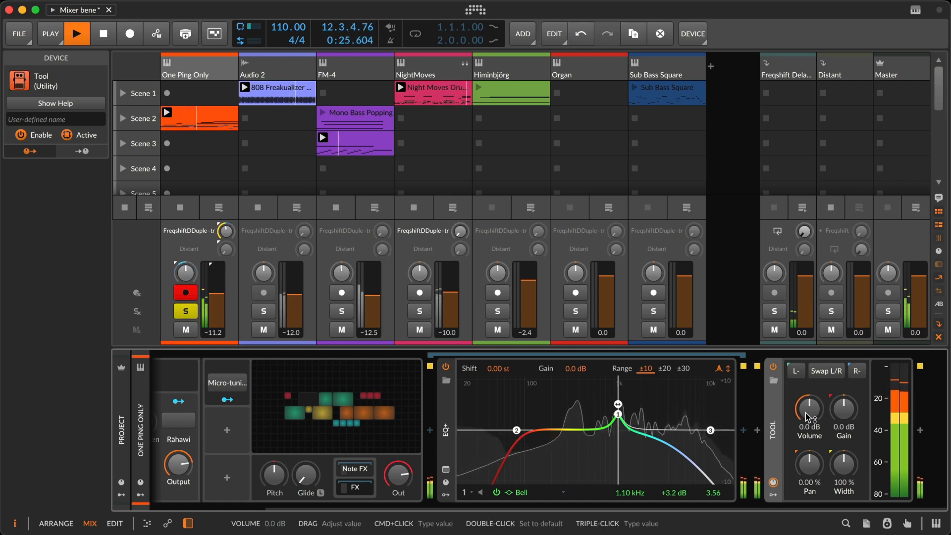
double_click(808, 417)
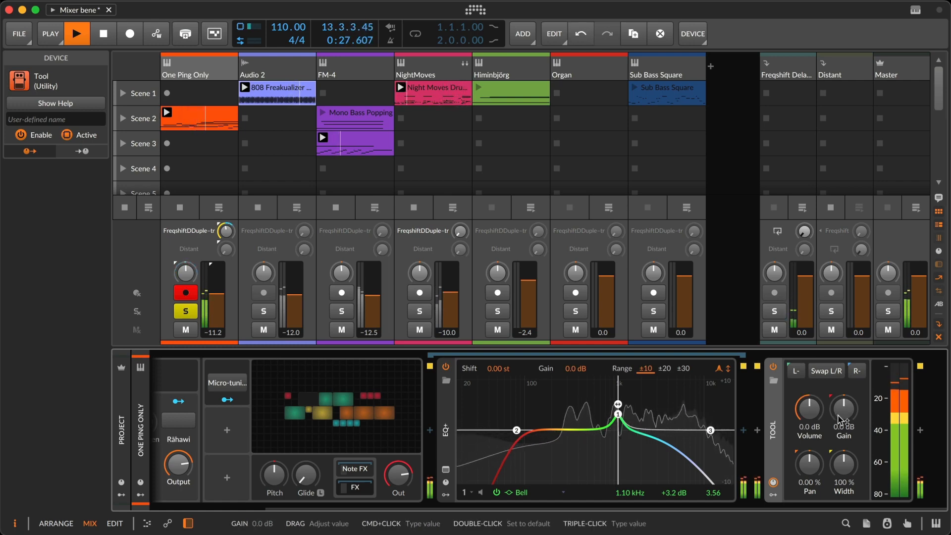
key(alt+1)
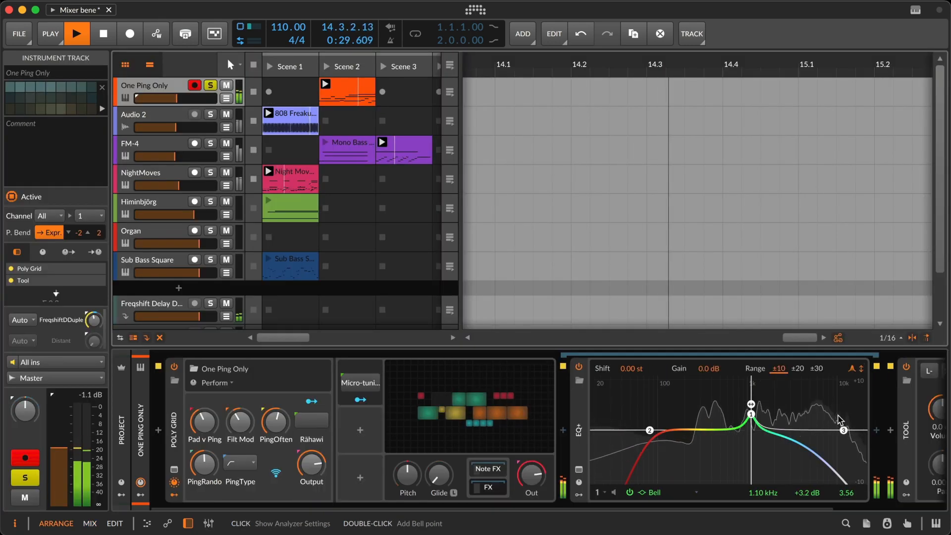
scroll(840, 420, right, 5)
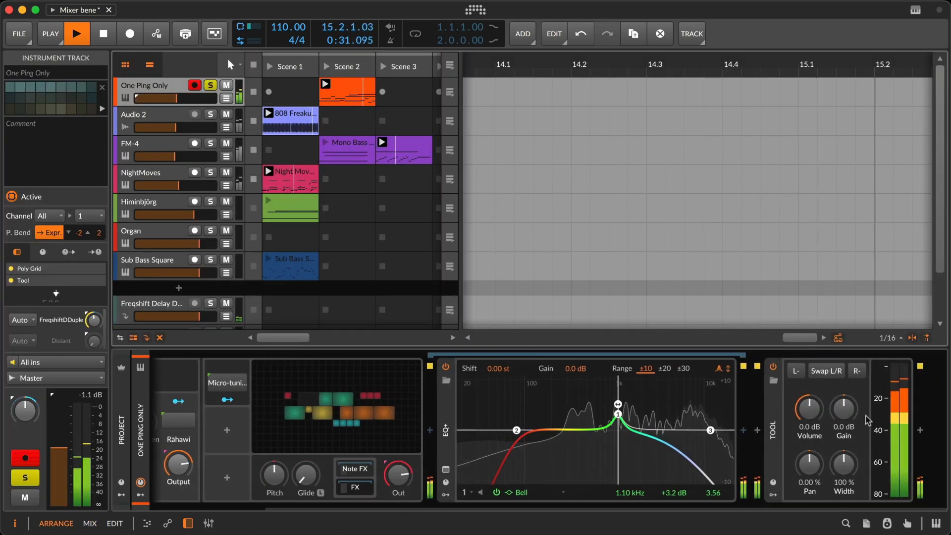
- Add an automation lane for the Tool device's volume, show it under One Ping Only, add a point within beat 18.4, and stop playback
right_click(811, 408)
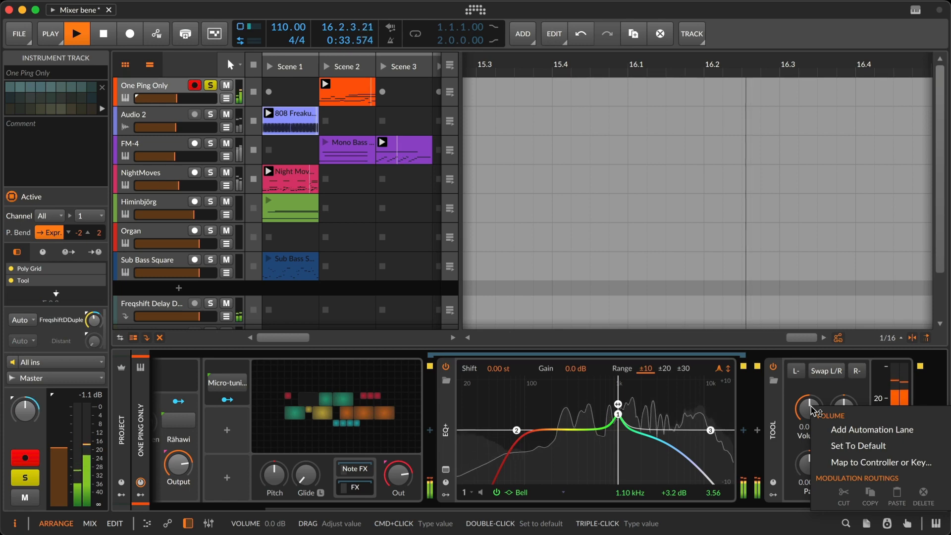
click(825, 431)
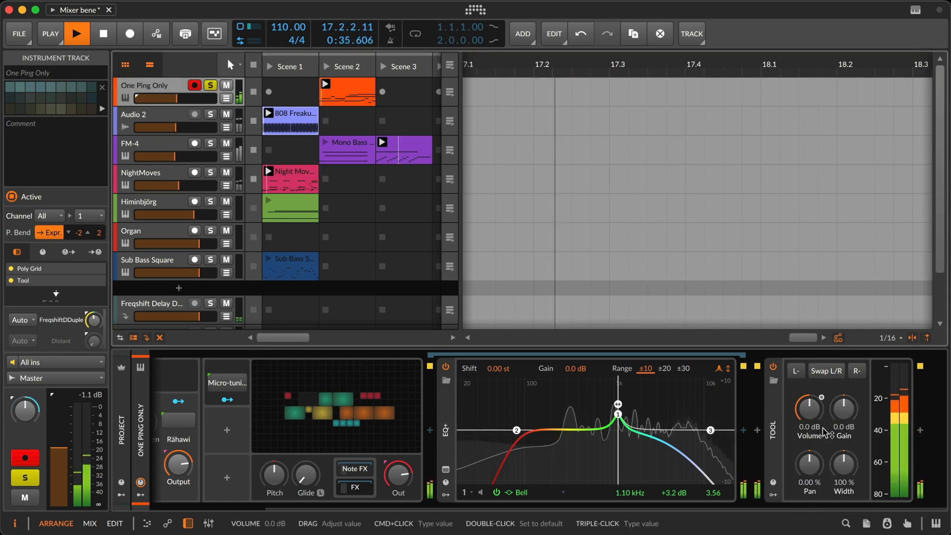
click(226, 98)
click(560, 127)
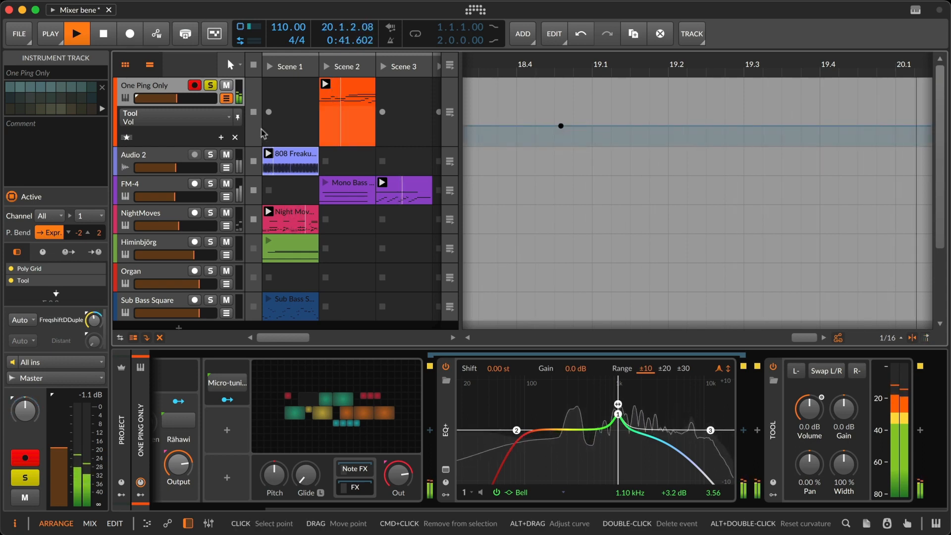
key(space)
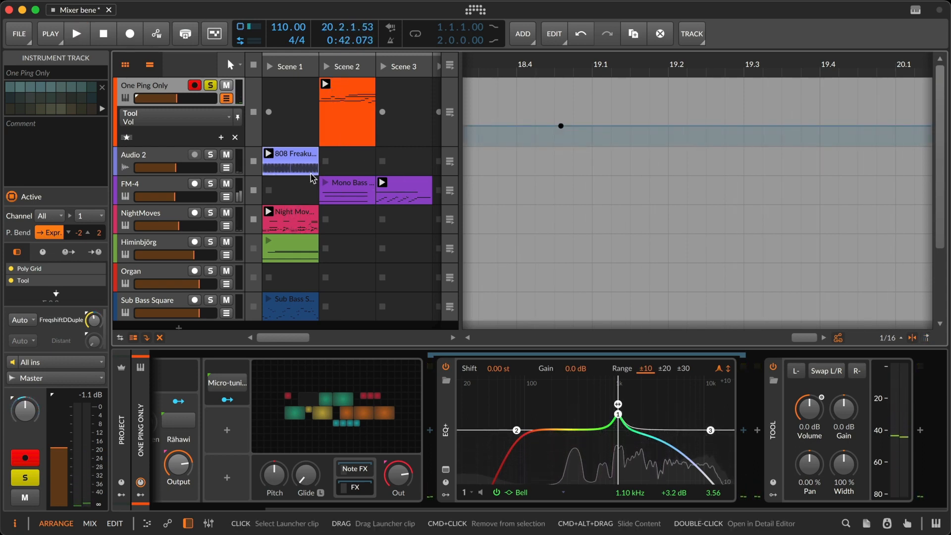
- Switch One Ping Only's automation lane to the Mixer's Volume parameter
click(212, 118)
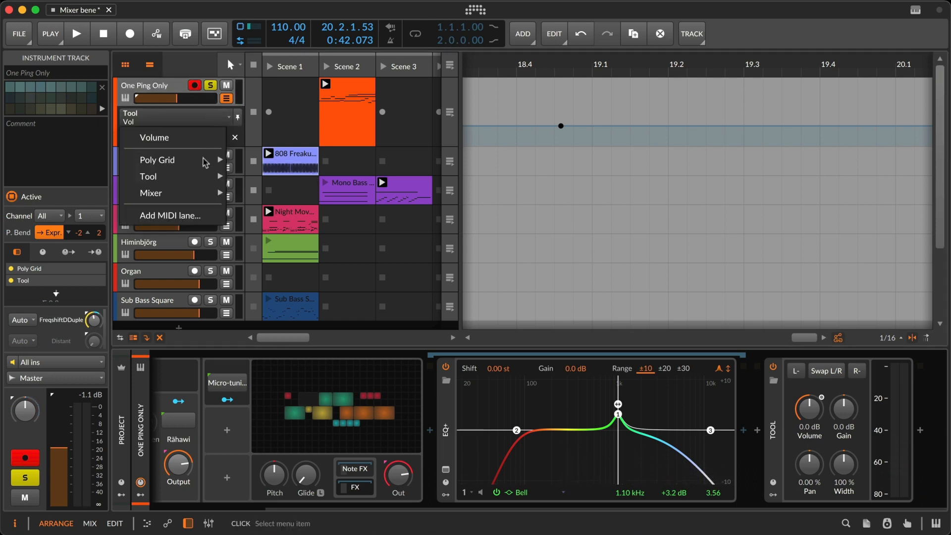
mouse_move(198, 193)
click(277, 196)
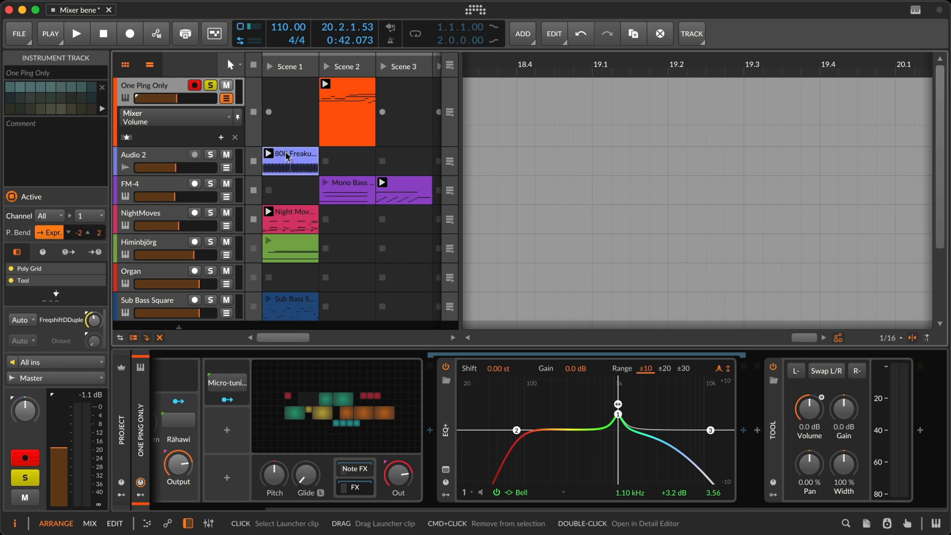
- Select and solo Audio 2, launch its Scene 1 clip, and raise the track's volume to -4.2 dB
click(167, 155)
click(210, 155)
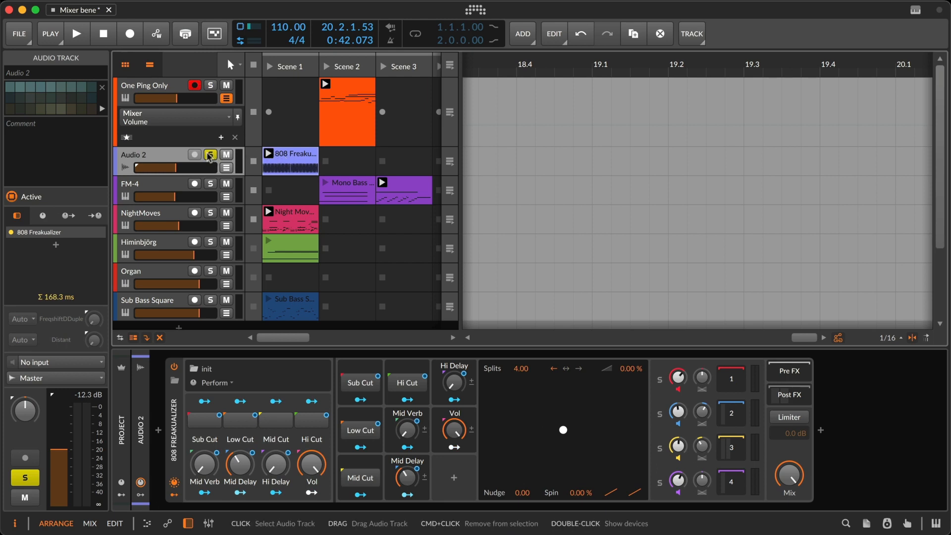
click(268, 154)
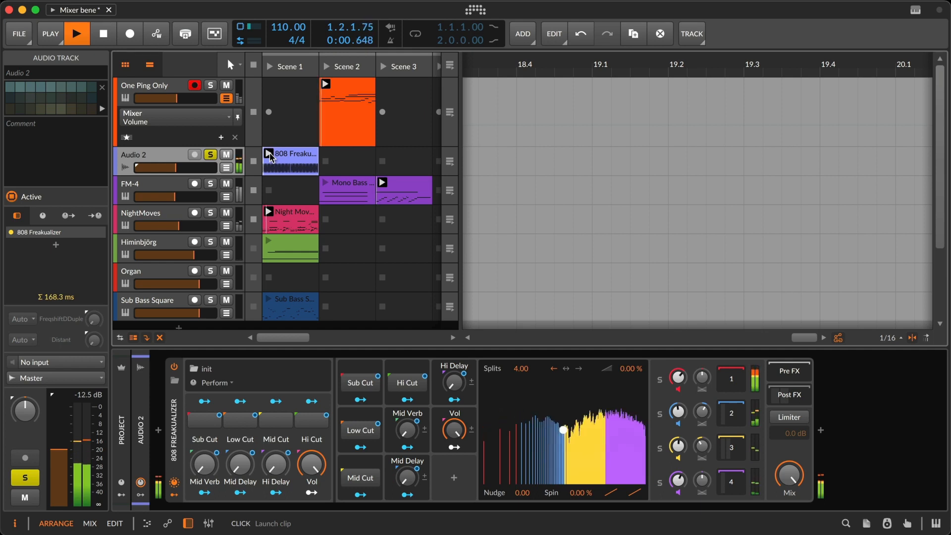
drag(184, 169, 197, 169)
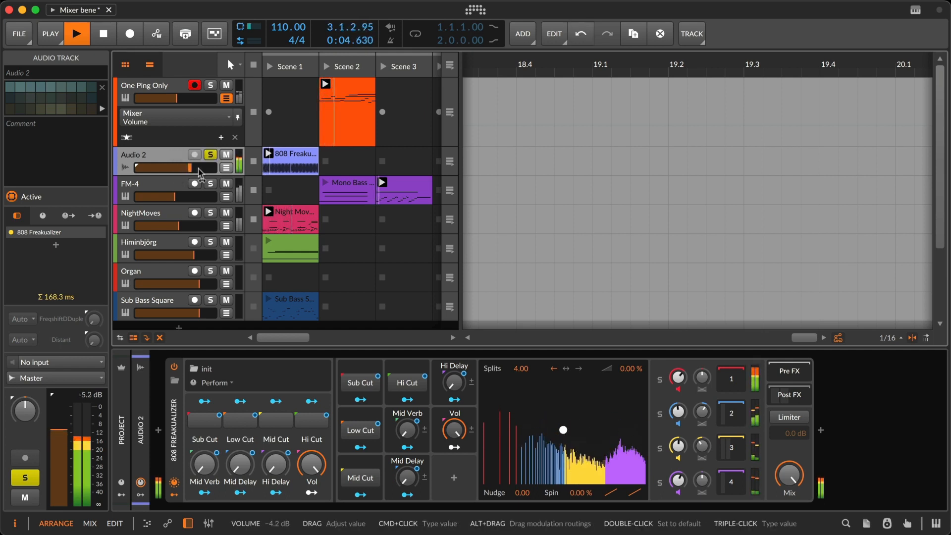
- Open Audio 2's Scene 1 clip for editing and try a gain bump near bar 11, raising the middle point to +3.0 dB and lowering it
double_click(284, 162)
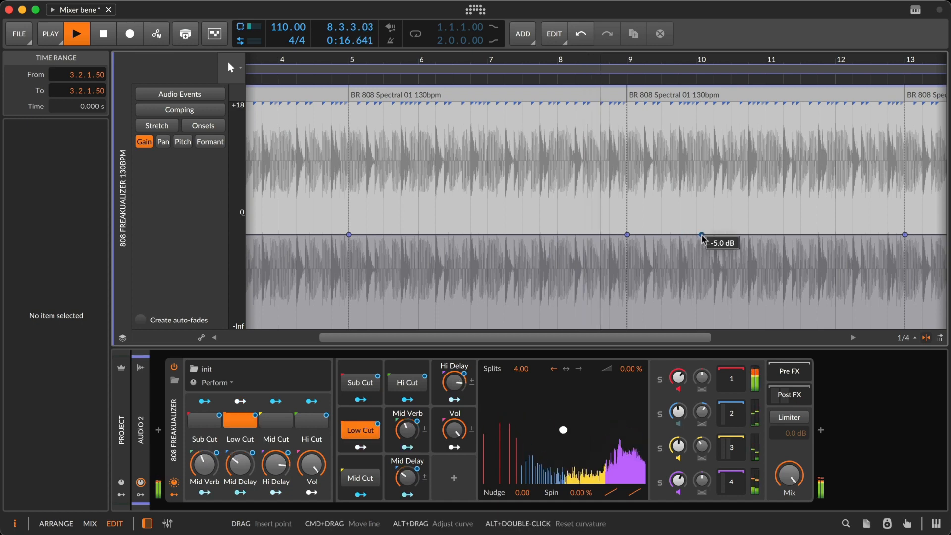
scroll(702, 238, right, 1)
click(651, 237)
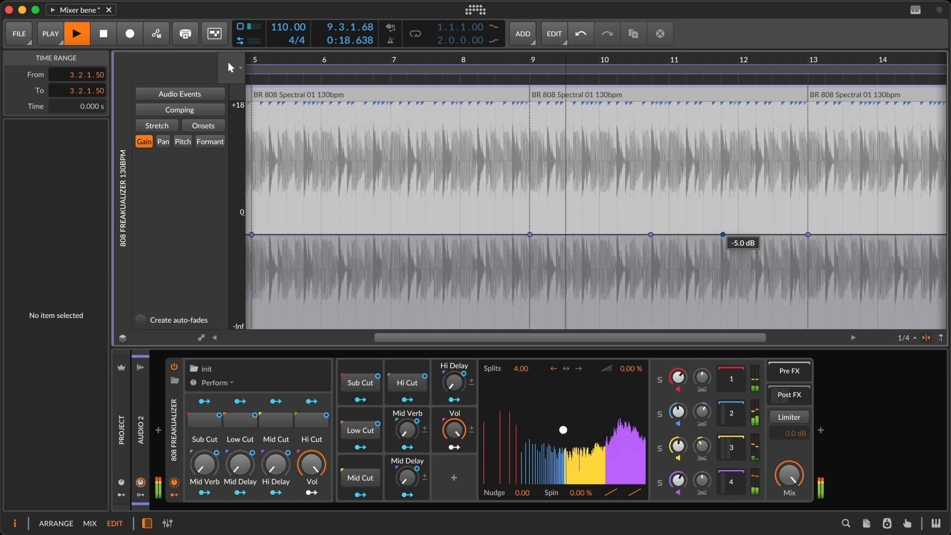
click(724, 237)
drag(679, 234, 690, 202)
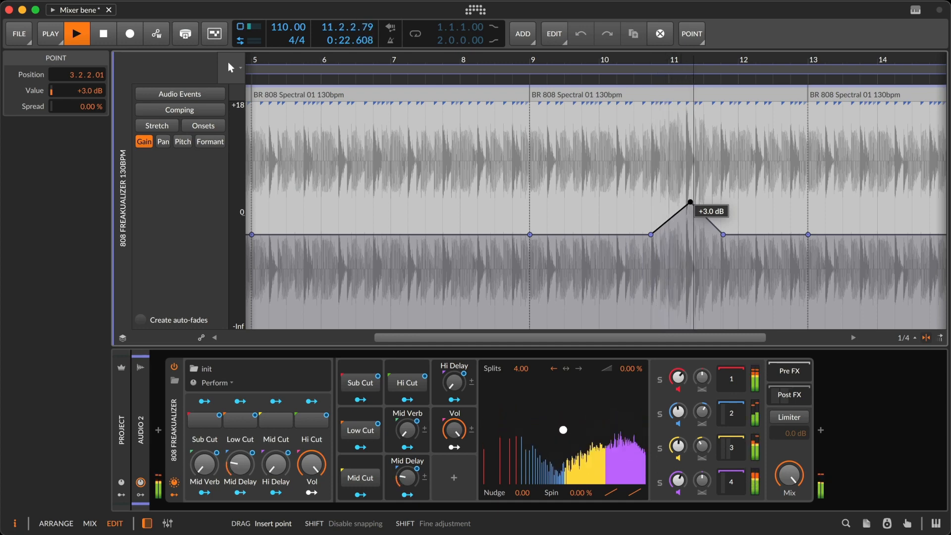
drag(690, 202, 690, 269)
- Undo the gain point edits in the 808 Freakualizer clip
key(super+z)
key(super+z)
key(super+z)
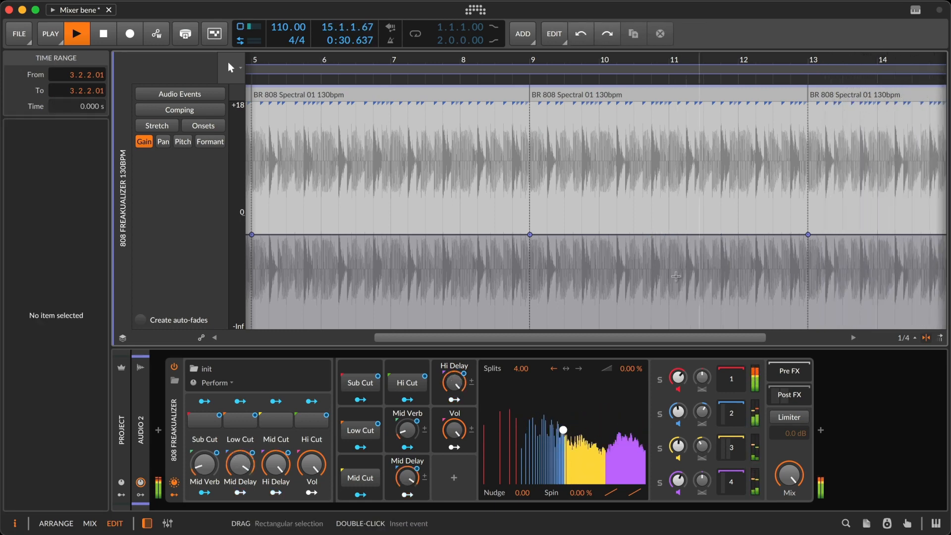
- Stop playback, return to the Arrange view, solo Himinbjörg, and start playback with its Scene 1 clip
key(space)
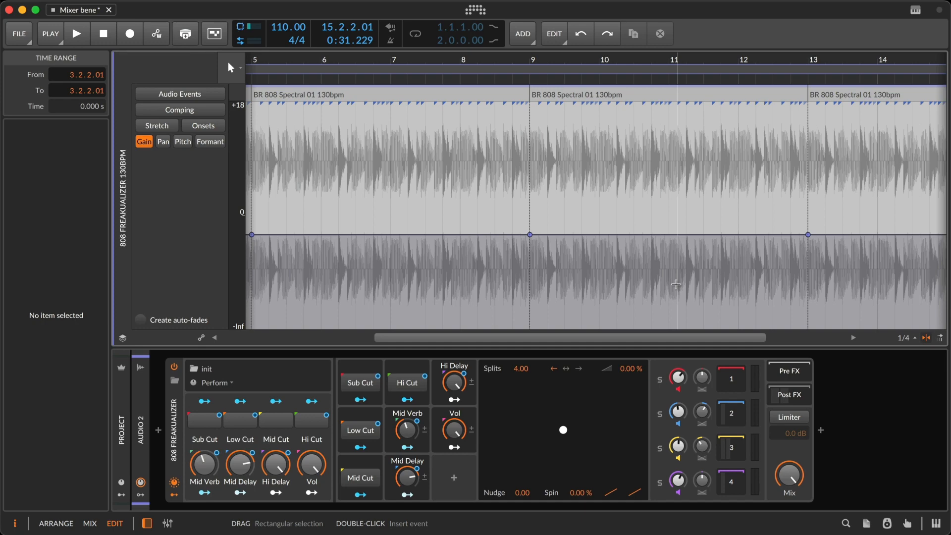
key(alt+1)
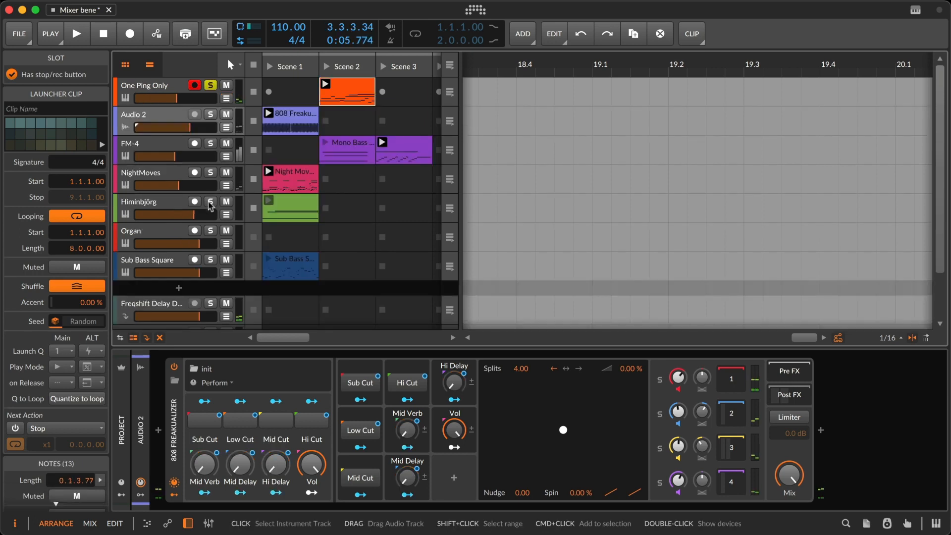
click(210, 206)
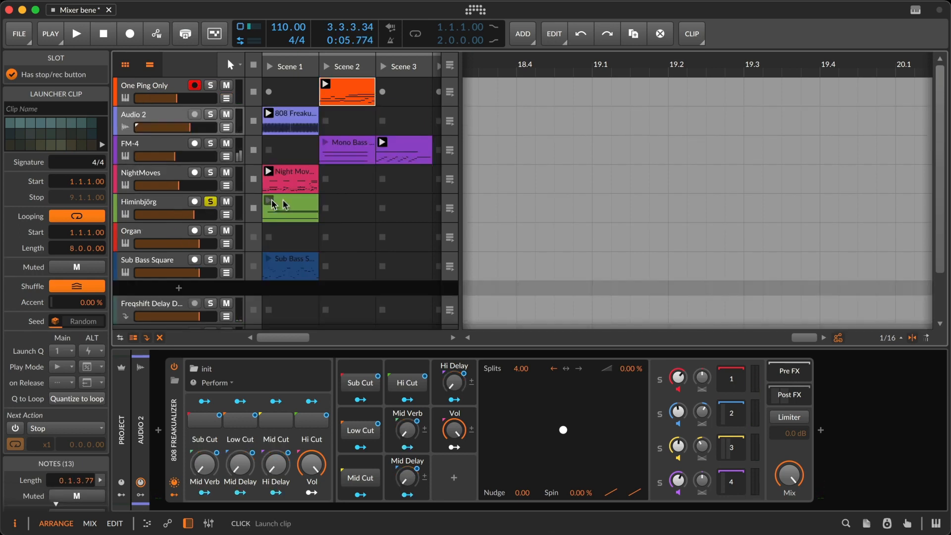
click(292, 204)
key(space)
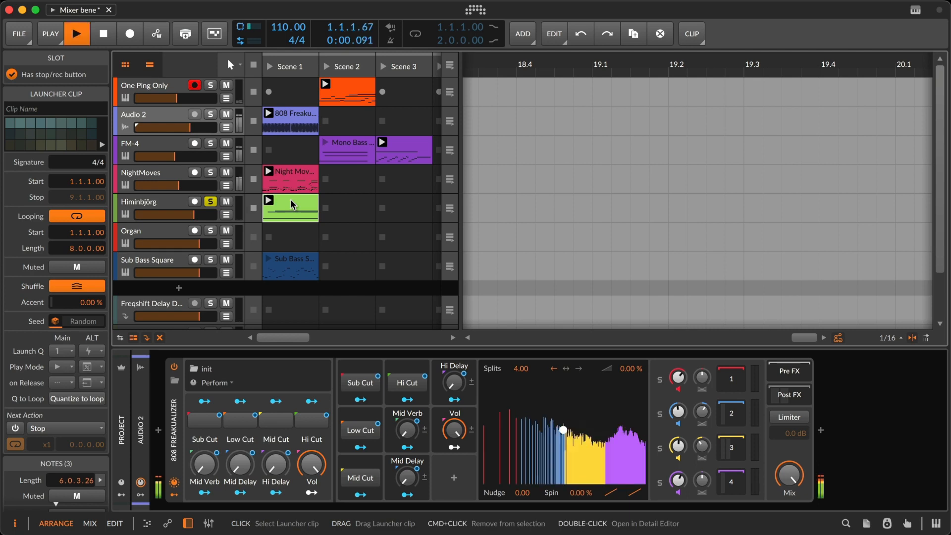
- Open Himinbjörg's Scene 1 clip in the note editor and step through the tracks to Himinbjörg's device chain
double_click(292, 204)
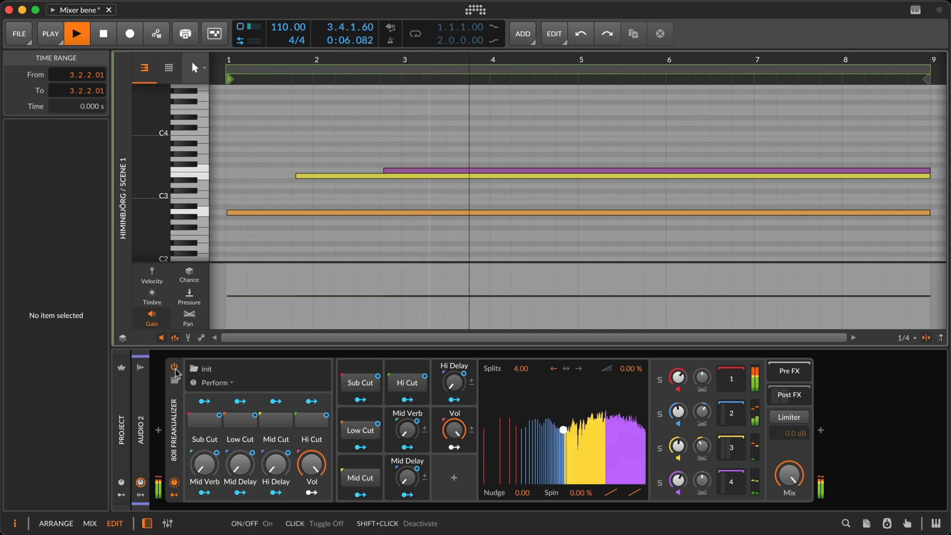
key(Down)
key(Up)
key(Up)
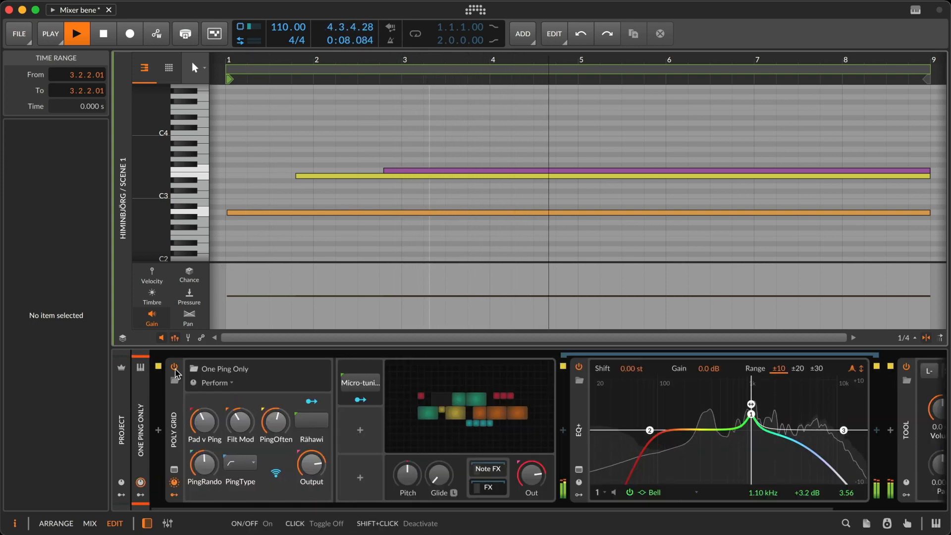
key(Down)
key(Down)
key(Down)
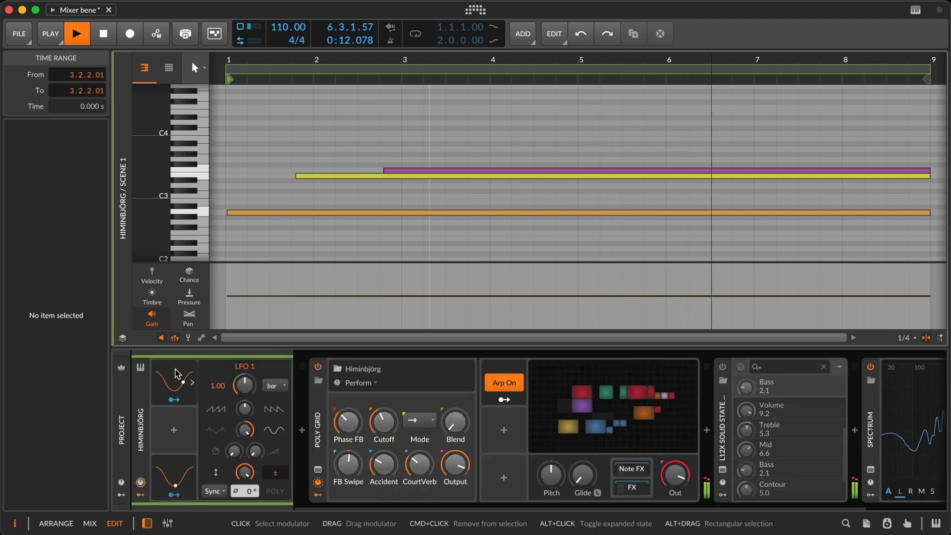
- Enable the L12X Solid State Amplifier with its plug-in window open, and restart playback with the device selected
key(space)
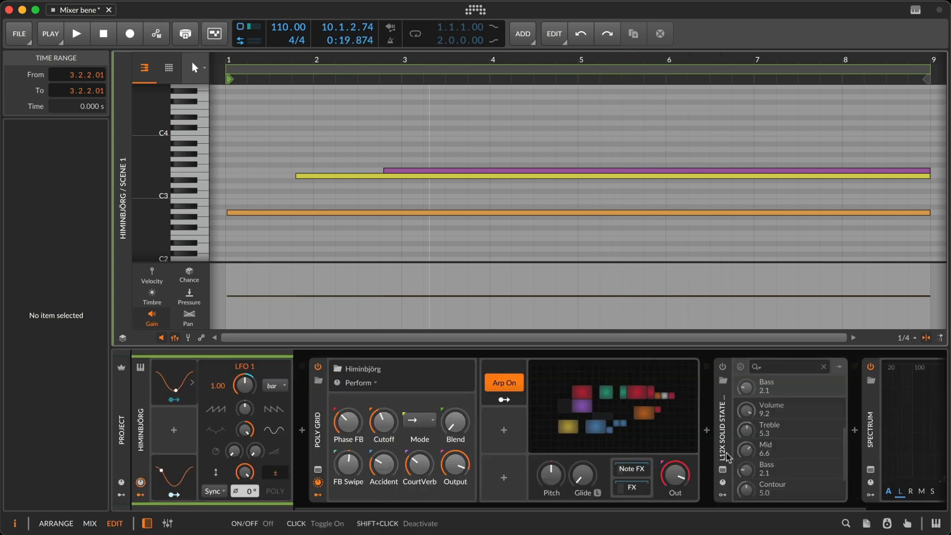
click(722, 382)
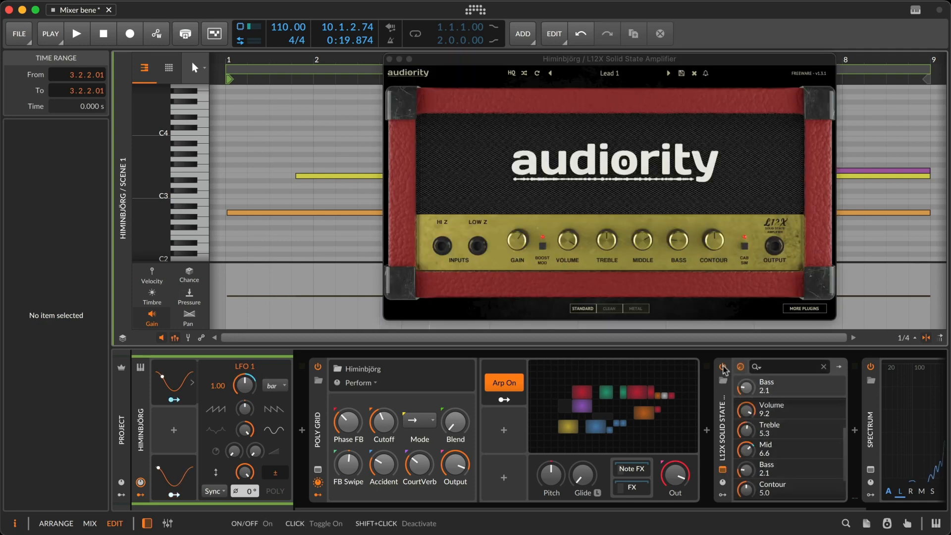
key(space)
click(726, 416)
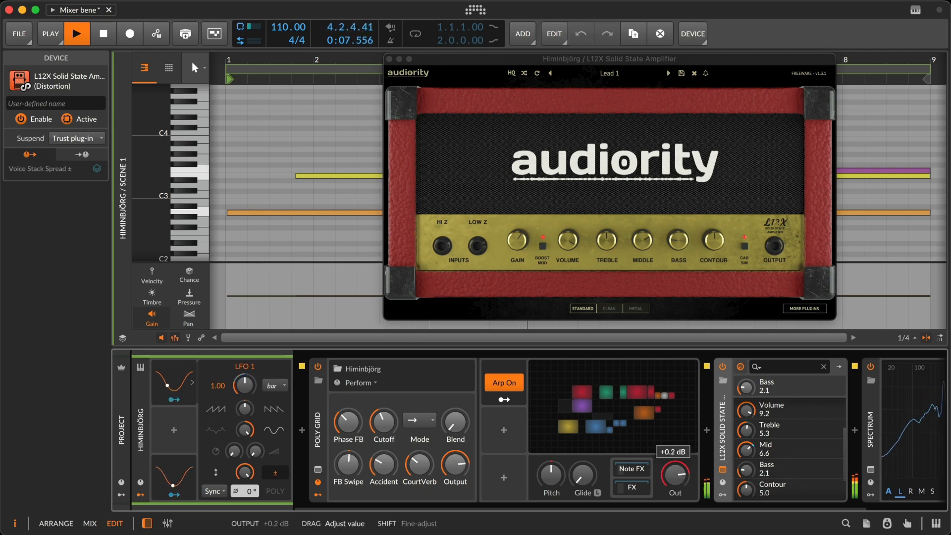
- Try lowering the Poly Grid's output level to -22.2 dB and undo the change
drag(675, 474, 675, 515)
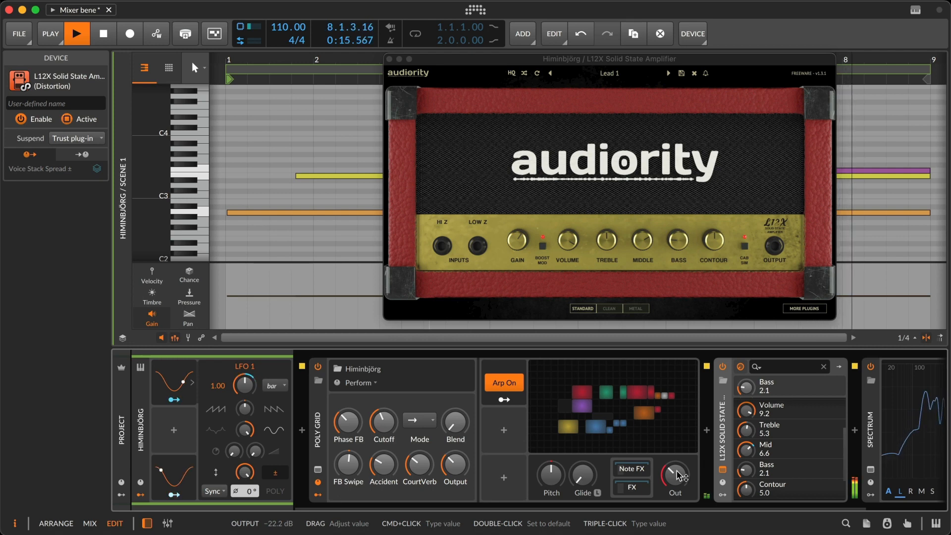
key(super+z)
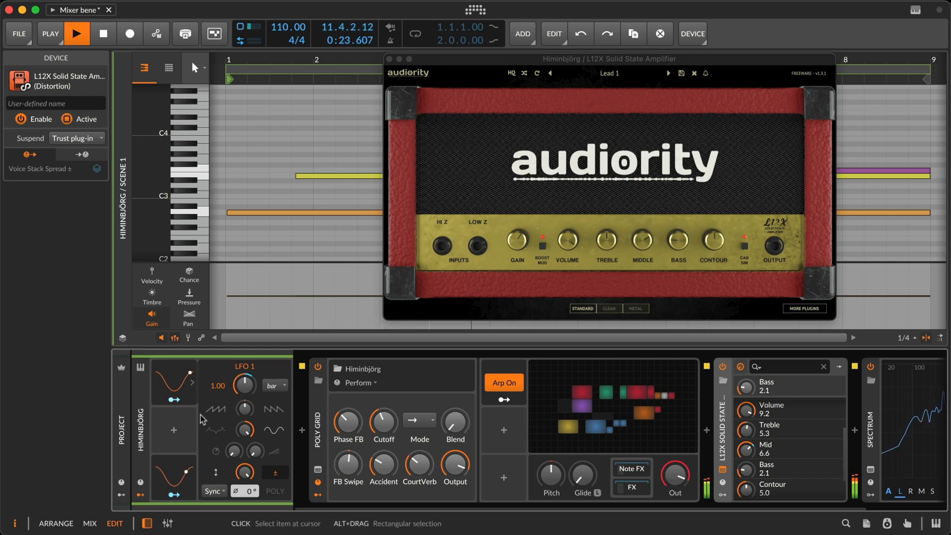
- Select the Himinbjörg track and lower its volume to about -12 dB
click(141, 435)
drag(82, 435, 59, 452)
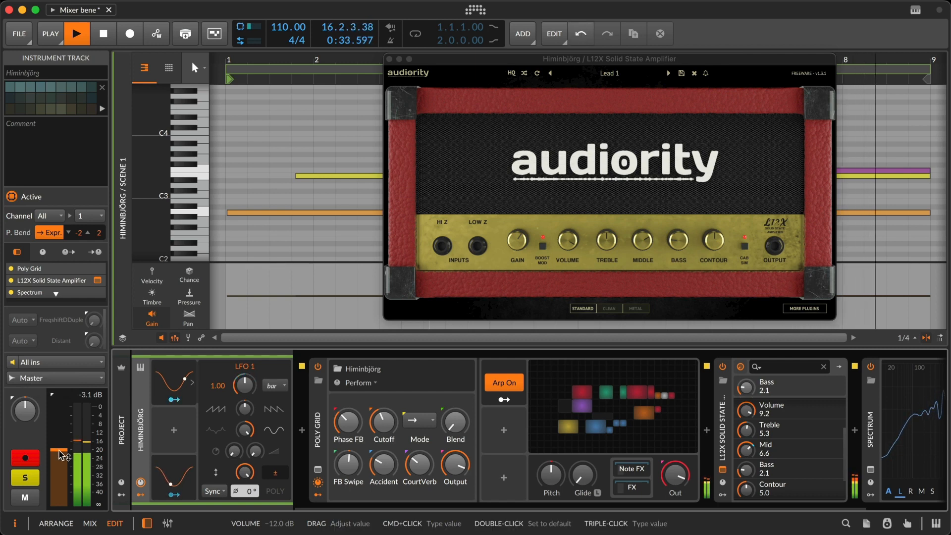
drag(59, 455, 58, 456)
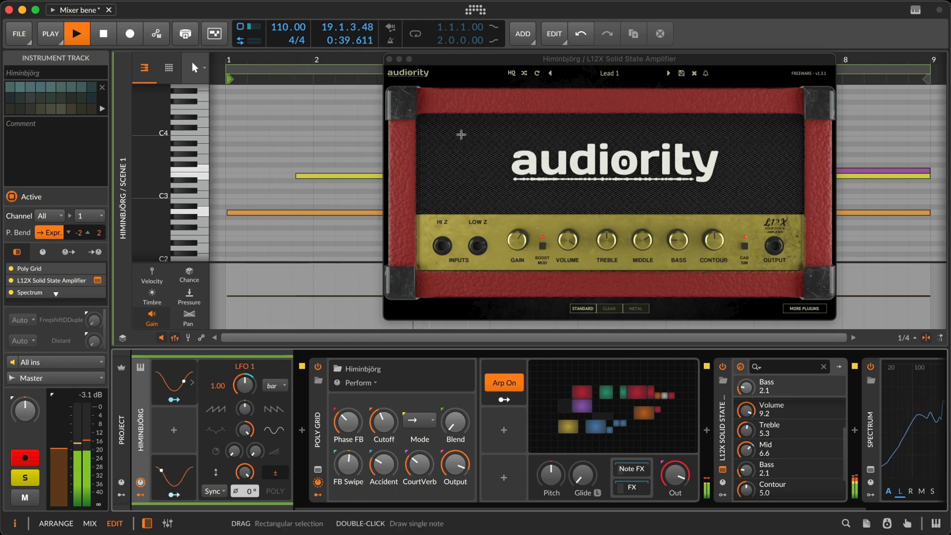
- Close the amplifier's plug-in window, raise Himinbjörg's track volume to -3.8 dB, and stop playback
click(388, 59)
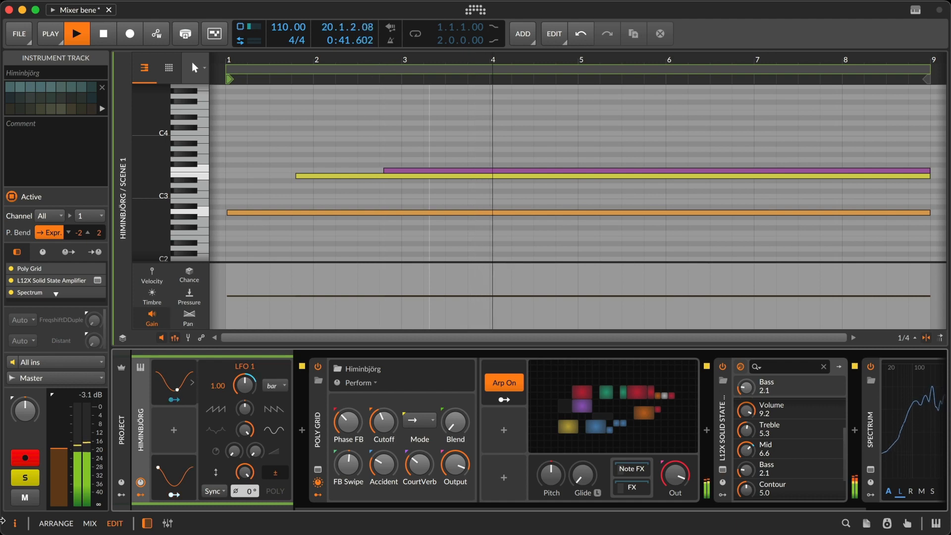
drag(59, 447, 59, 428)
key(space)
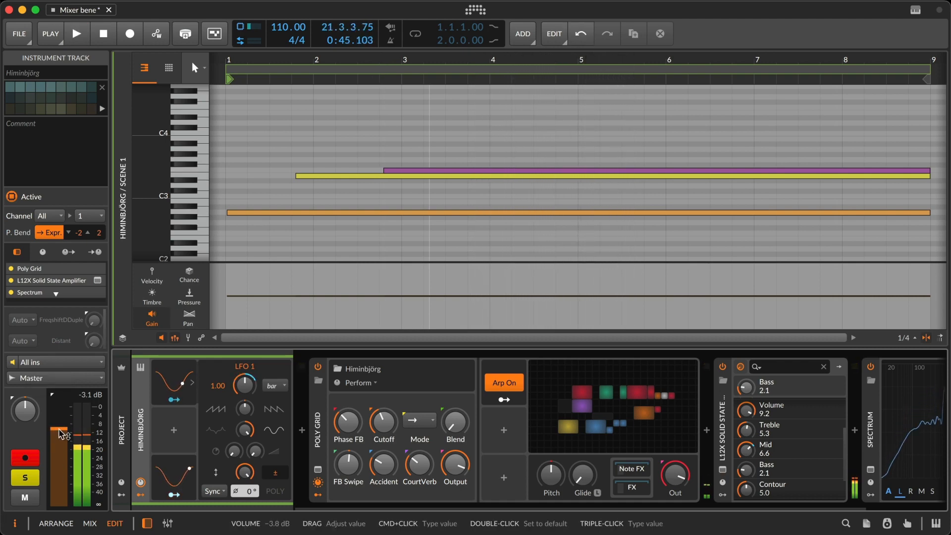
- Turn off the Arp On modulator in Himinbjörg's Poly Grid and set the device to 6 voices
click(498, 385)
click(342, 398)
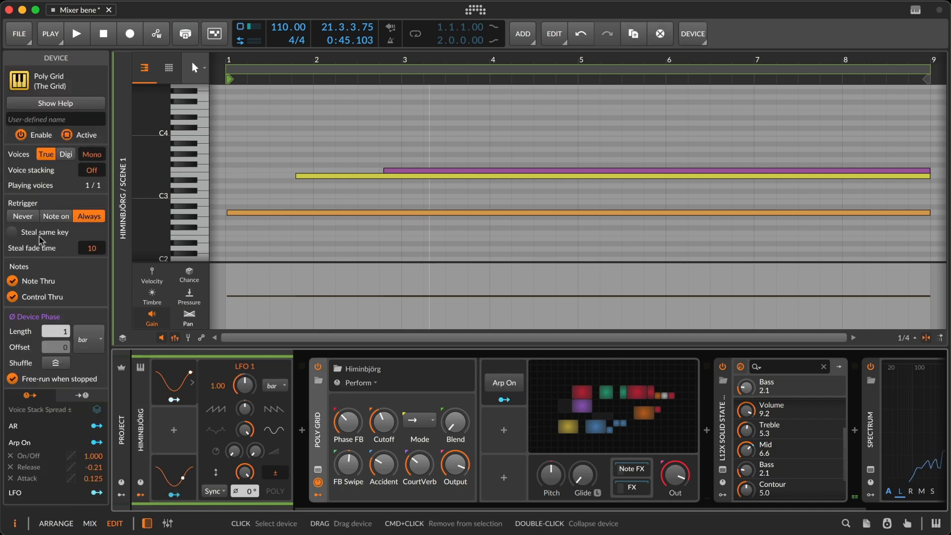
click(98, 156)
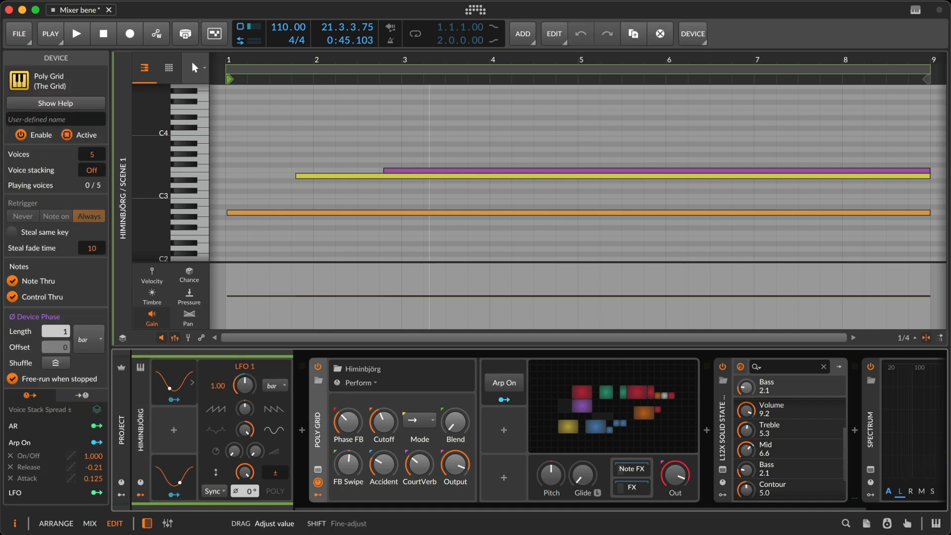
drag(96, 155, 97, 149)
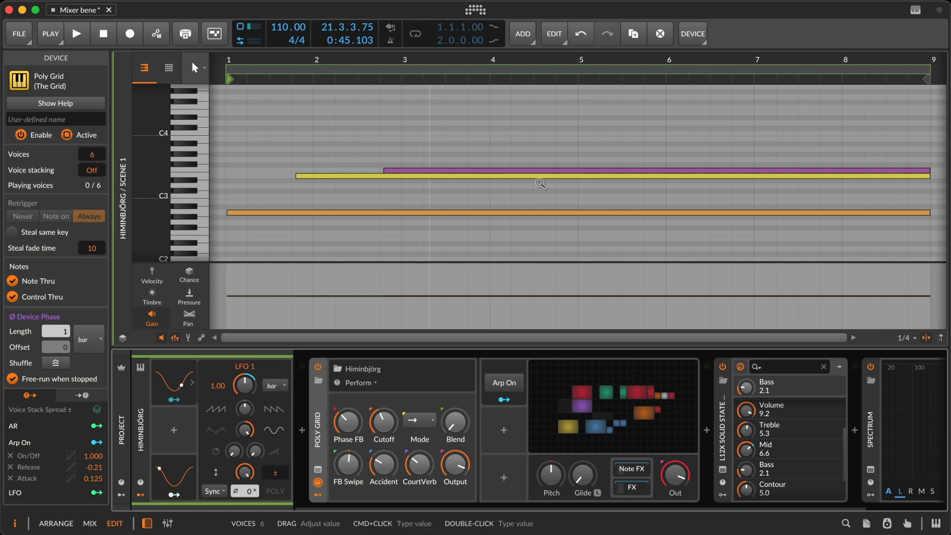
- Switch off the L12X Solid State Amplifier and restart playback
click(723, 369)
key(space)
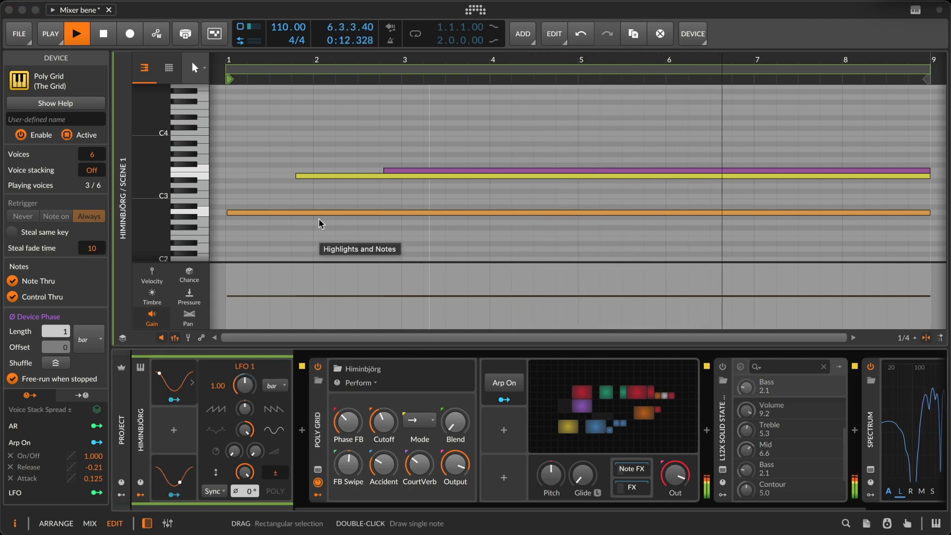
- Shape the A2 note's gain expression with points at -26.6 dB near bar 4.2 and +7.2 dB near bar 7.1
click(291, 280)
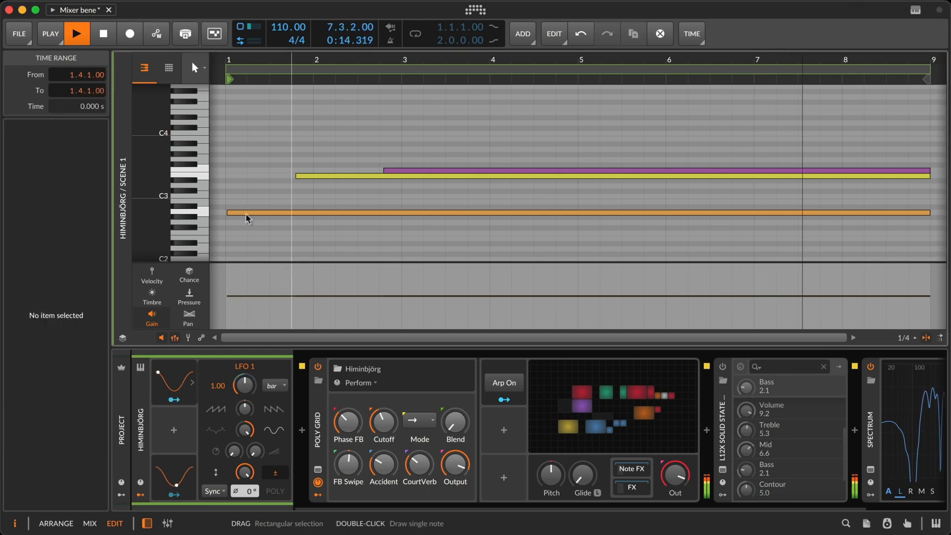
click(244, 212)
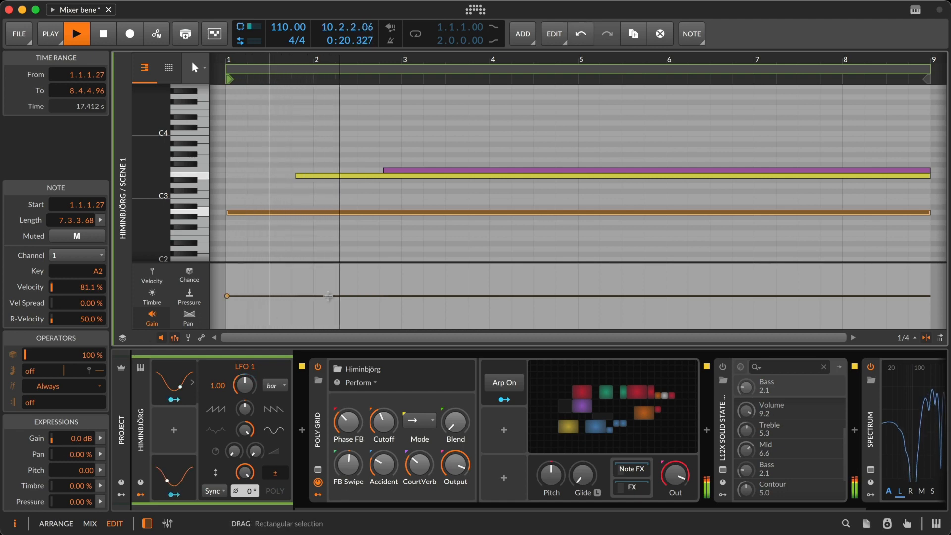
drag(388, 297, 534, 316)
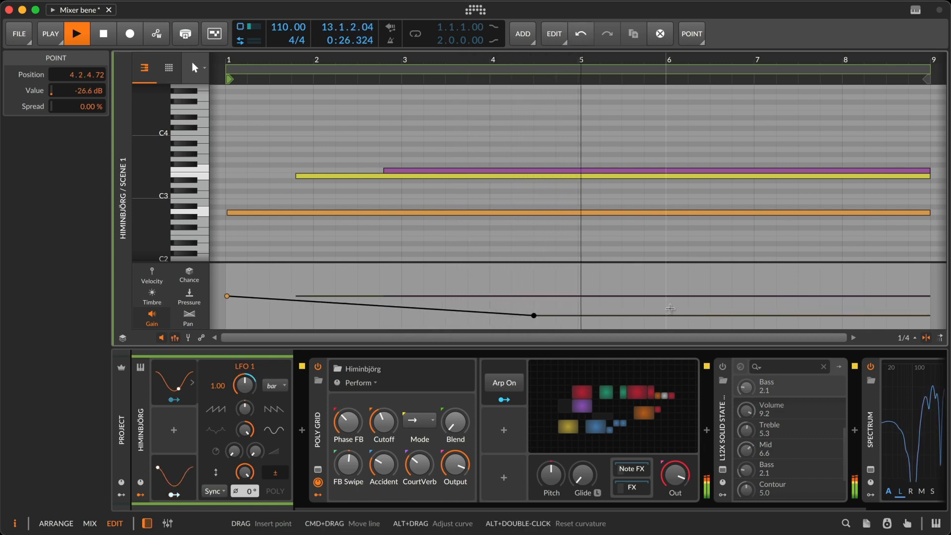
drag(754, 316, 766, 286)
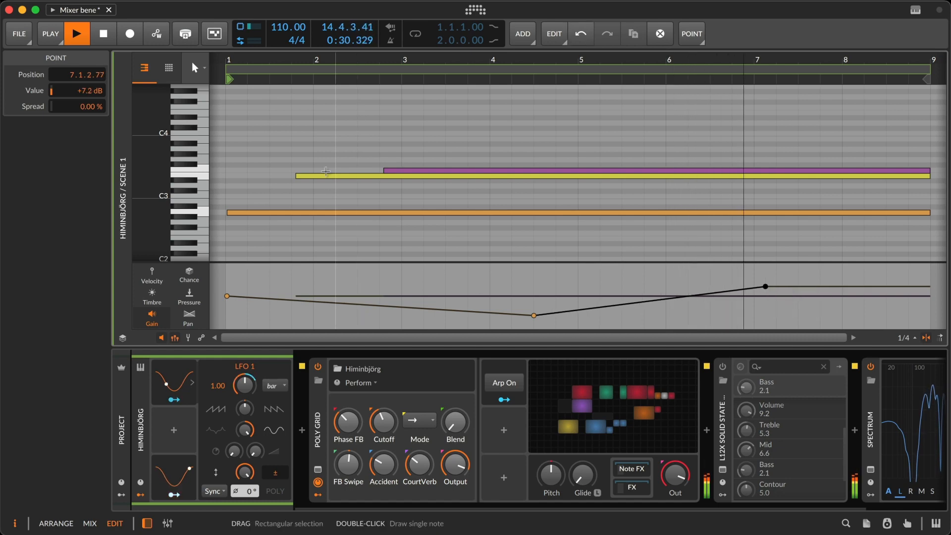
- Give the E3 note a gain curve that rises to +11.6 dB past bar 4 and falls below 0 dB past bar 6
click(324, 176)
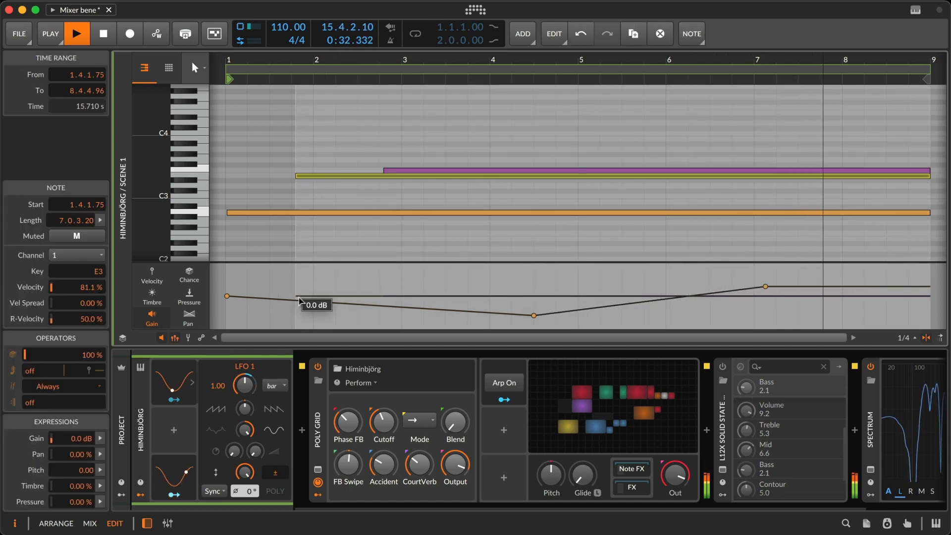
drag(526, 297, 511, 279)
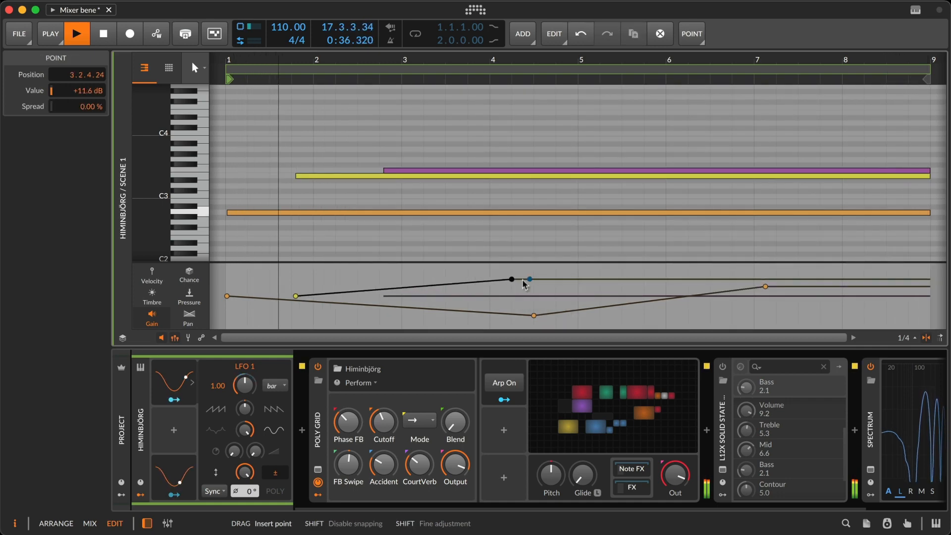
drag(639, 278, 688, 309)
- Shape the purple note's gain with points at +12.9, +1.7 and -23.2 dB, and move the A2 note's last gain point to +11.6 dB
drag(388, 291, 732, 276)
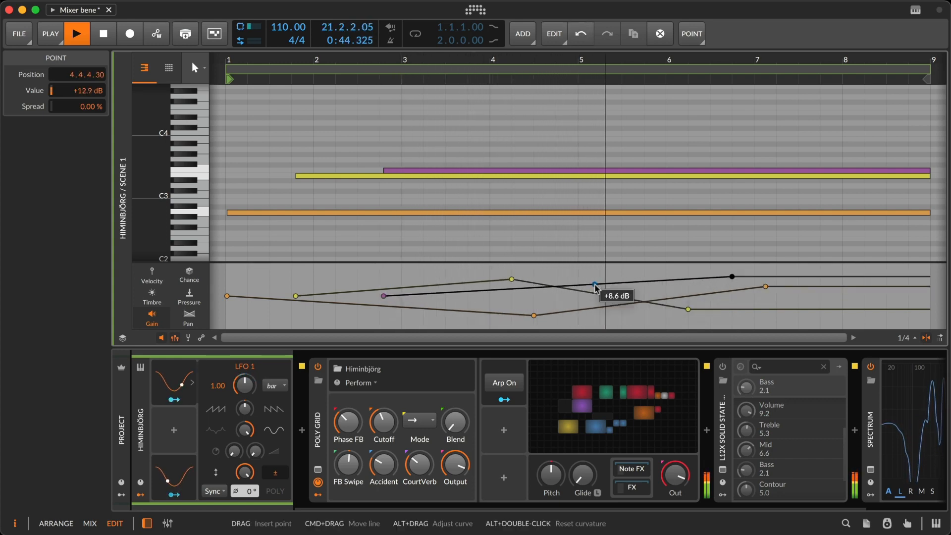
drag(602, 285, 595, 293)
key(space)
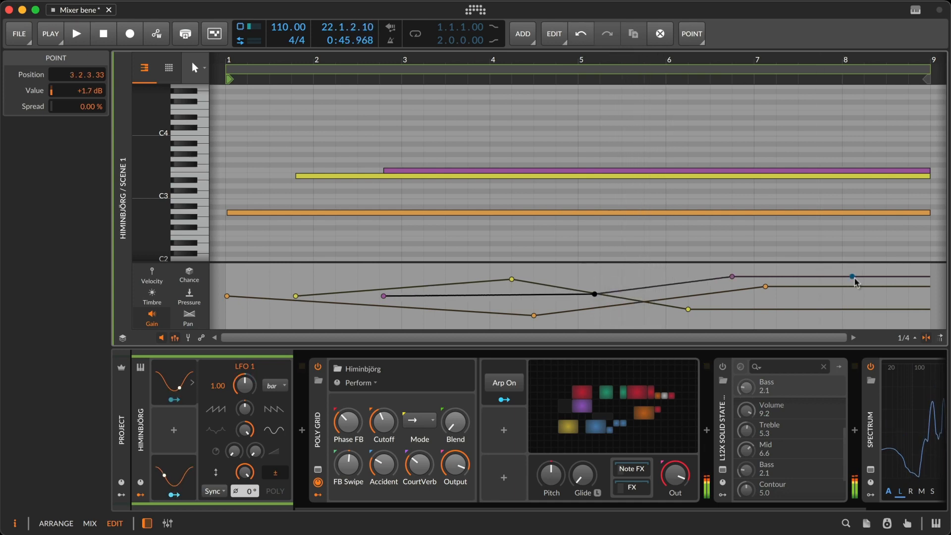
drag(862, 276, 866, 314)
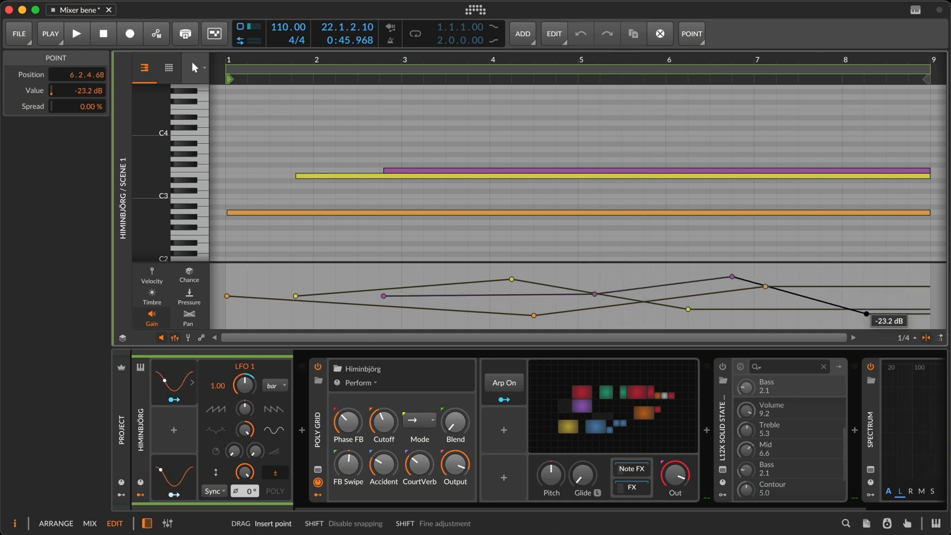
drag(800, 295, 842, 279)
- Audition the clip with the L12X Solid State Amplifier off, and again with it switched on
key(space)
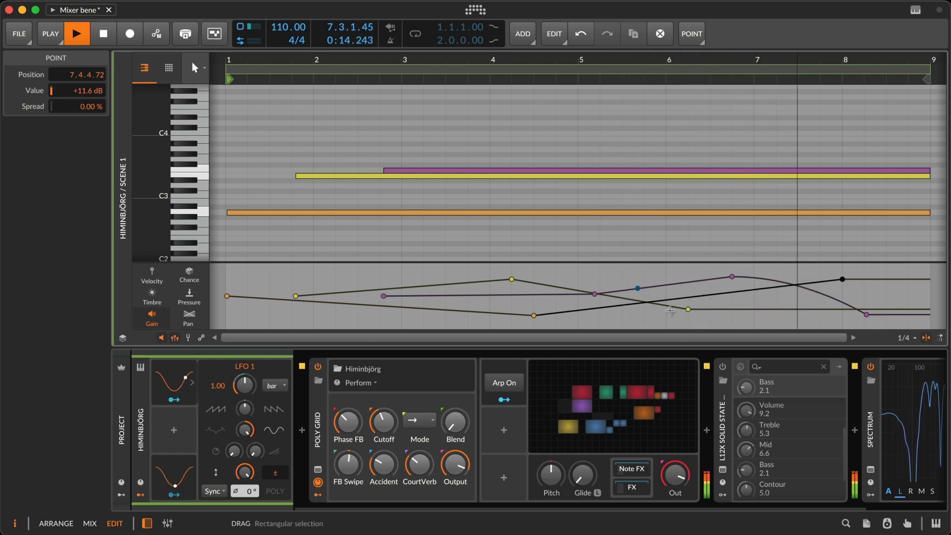
key(space)
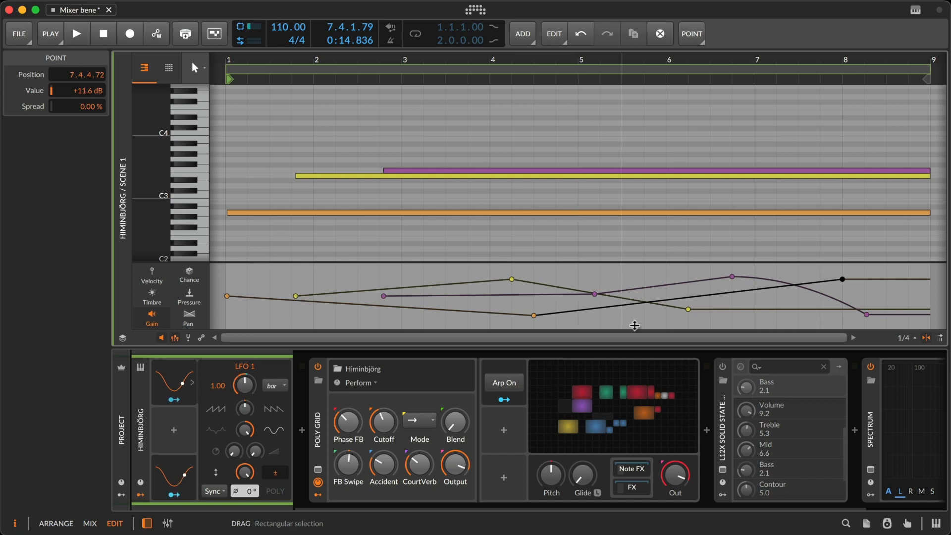
click(722, 367)
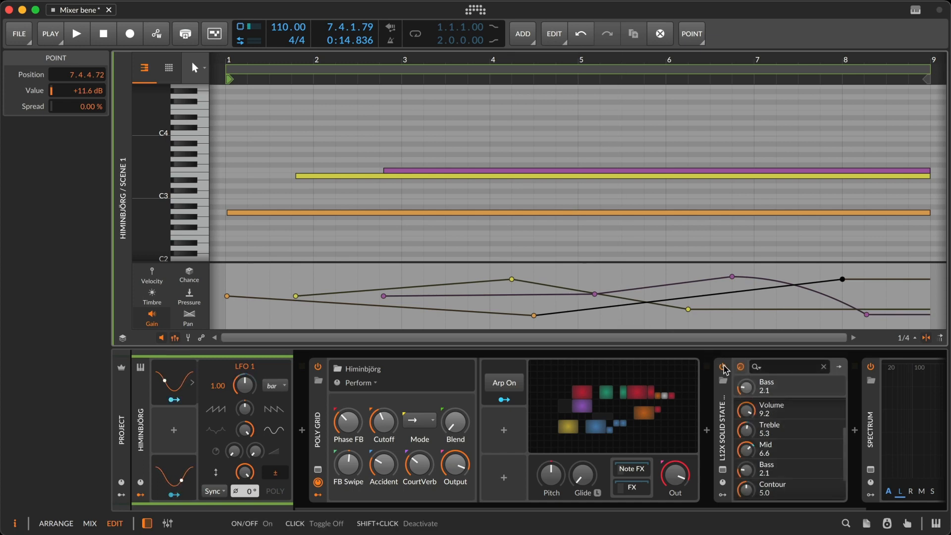
key(space)
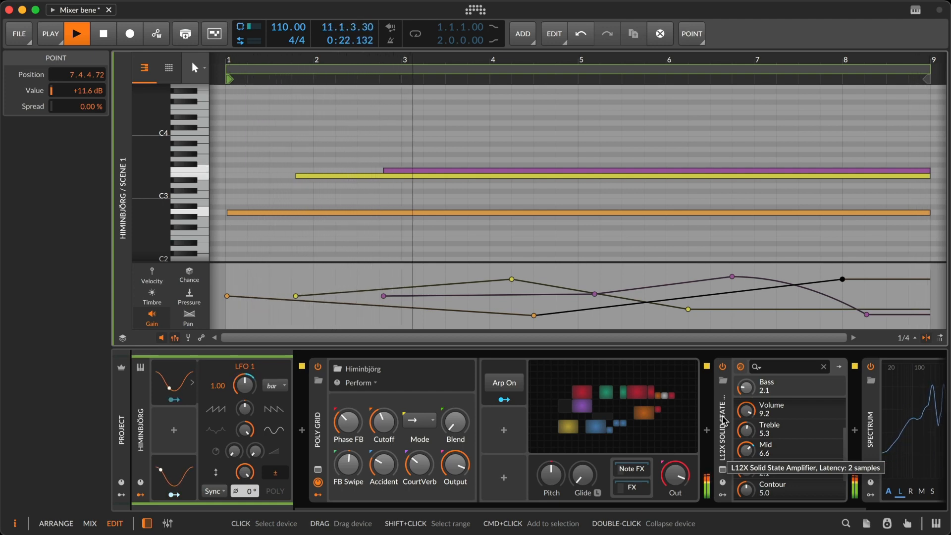
key(space)
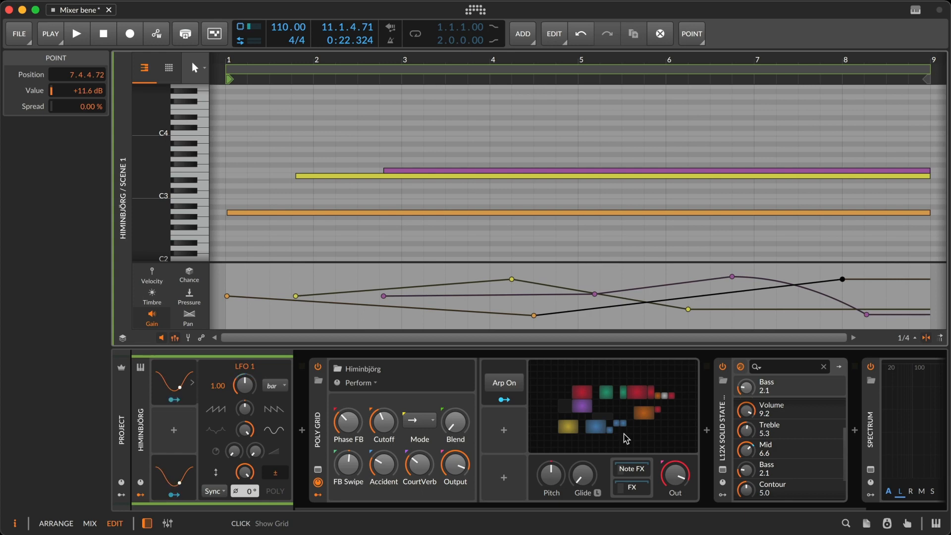
- Return to the mixer, solo the Organ track, and raise its volume to +1.1 dB
key(alt+2)
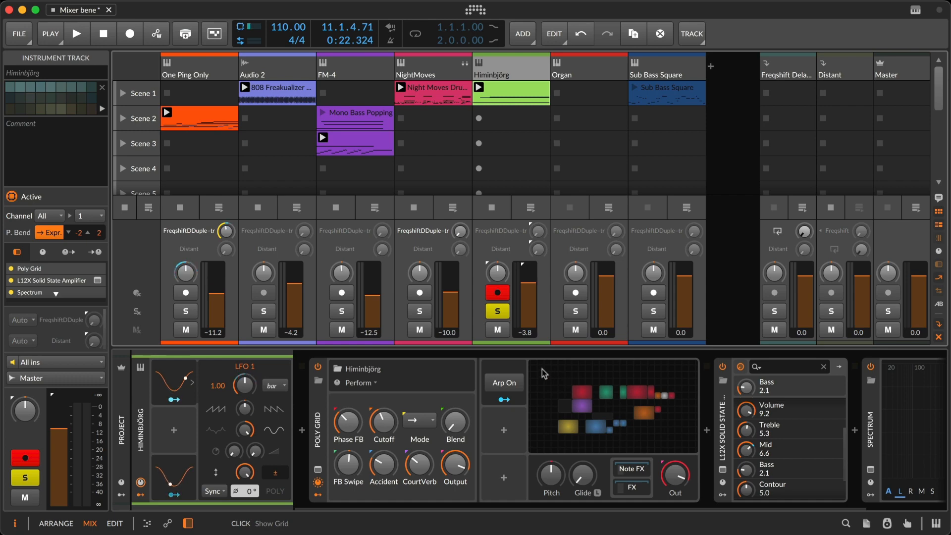
click(584, 74)
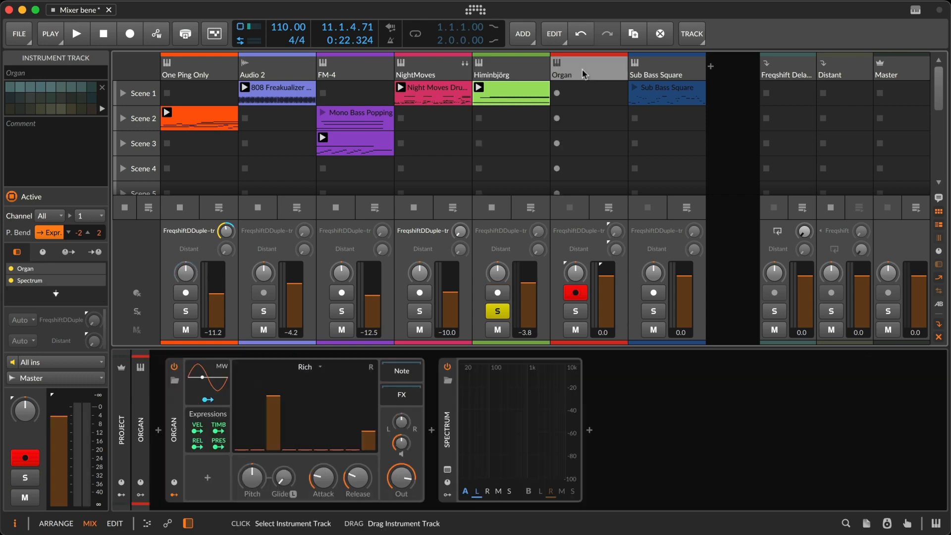
click(575, 311)
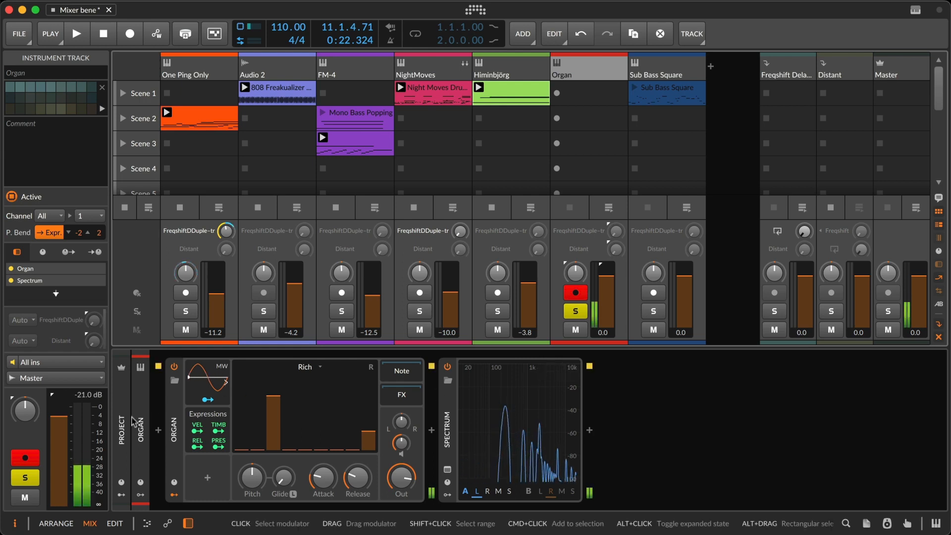
click(142, 426)
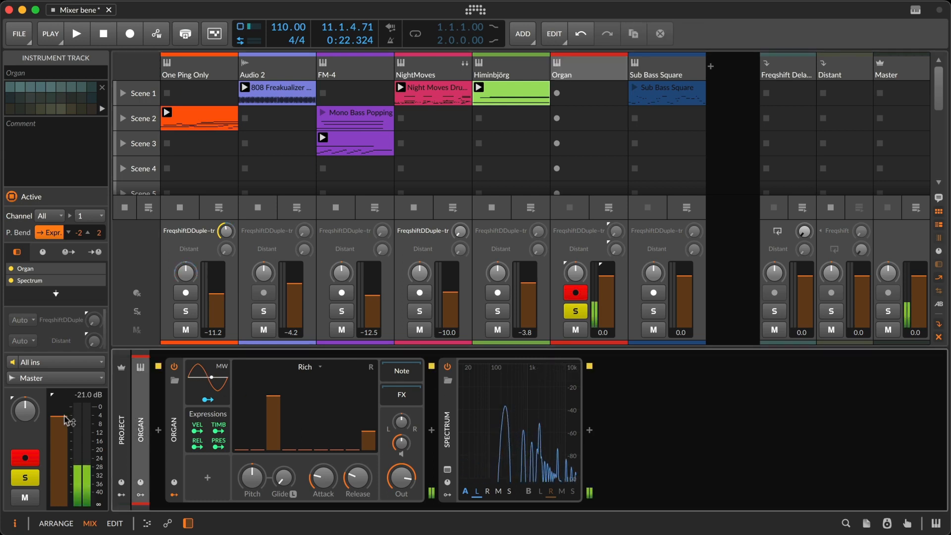
drag(69, 421, 59, 417)
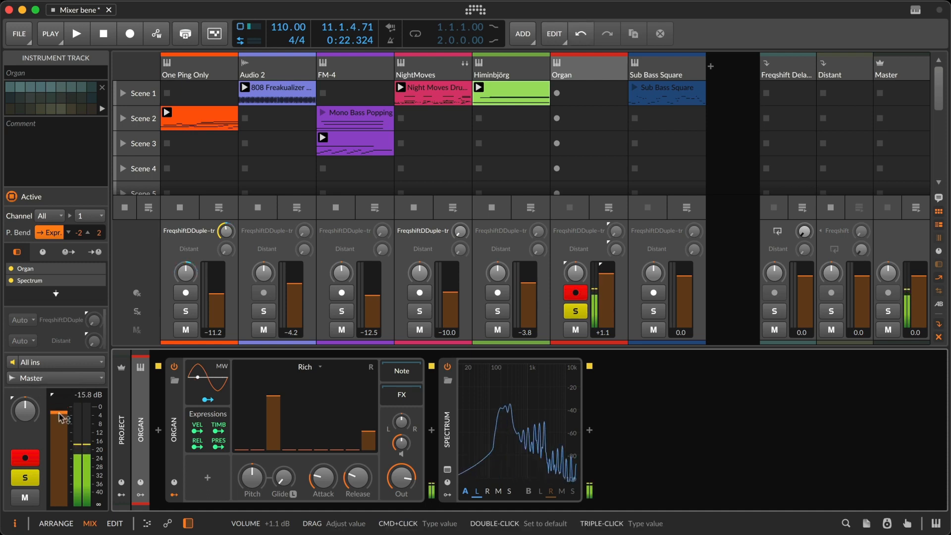
- Set the Organ track's Spectrum device to the Wide device view
click(483, 417)
right_click(483, 418)
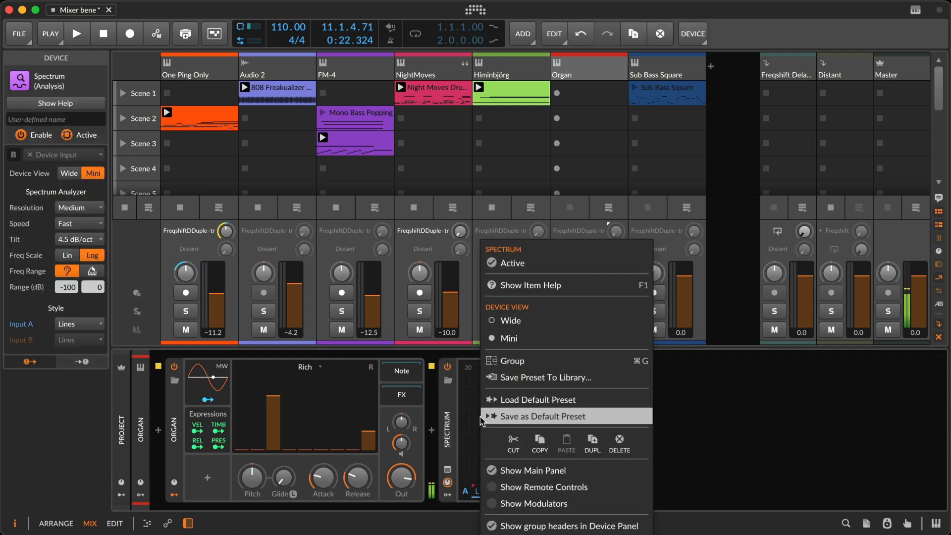
click(530, 322)
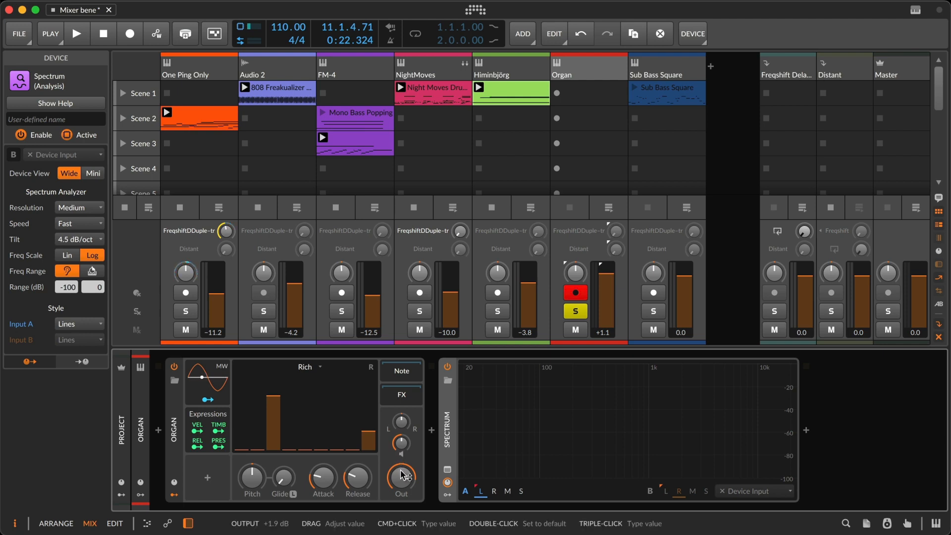
- Map the Organ device's Velocity expression to its output level and panning
click(197, 431)
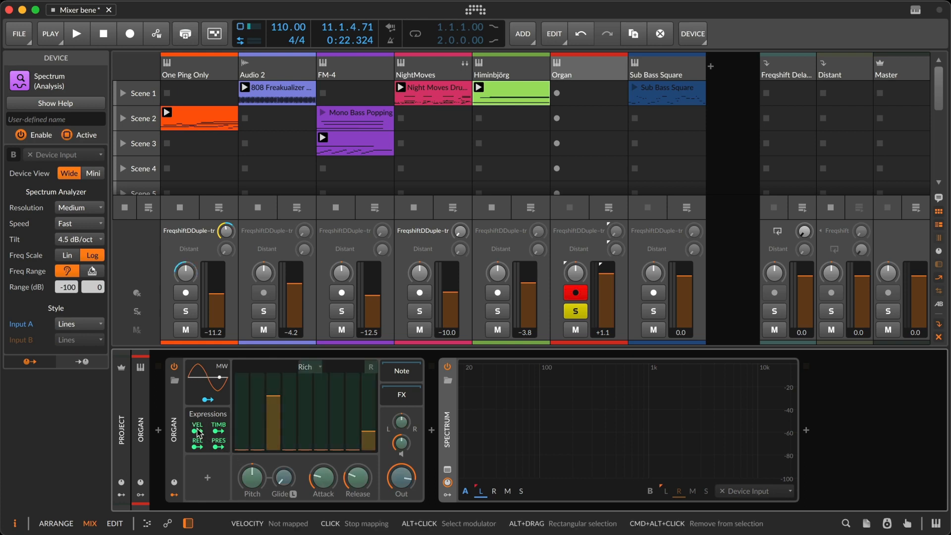
right_click(399, 481)
key(Escape)
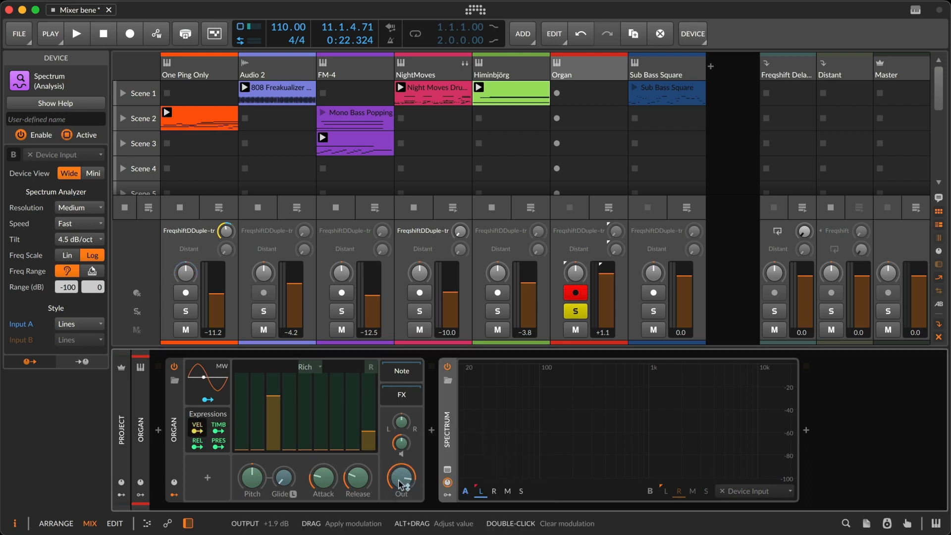
drag(406, 480, 406, 473)
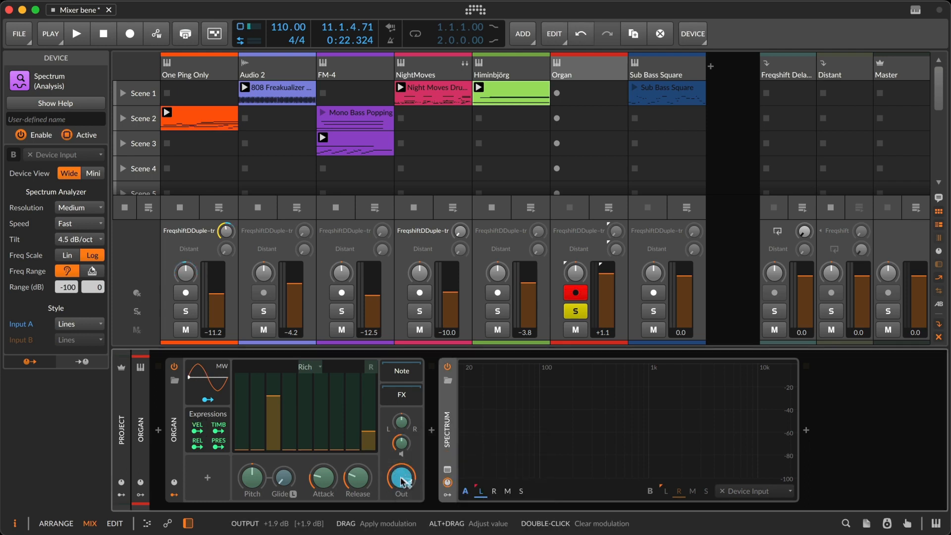
drag(400, 424, 405, 427)
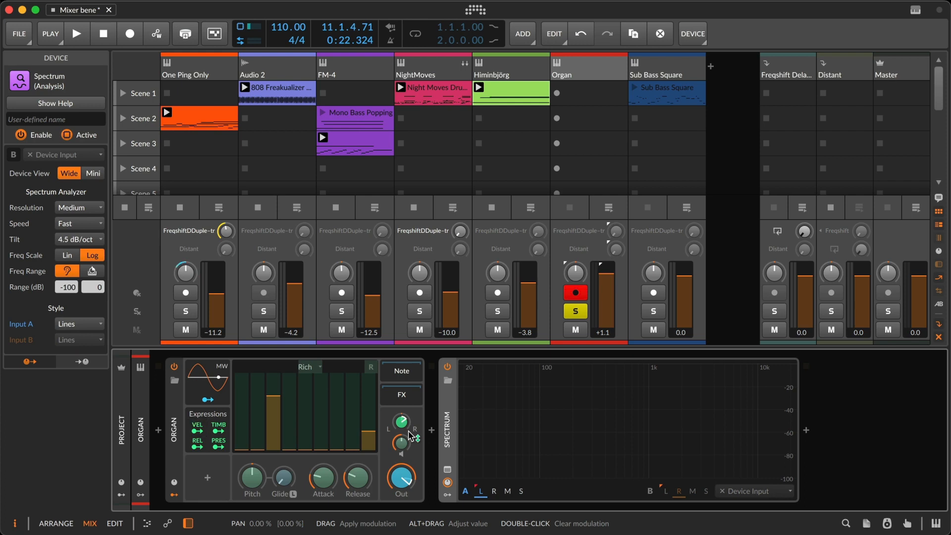
- Undo the velocity modulation of output and panning, and leave modulation mapping
key(super+z)
key(super+z)
click(197, 429)
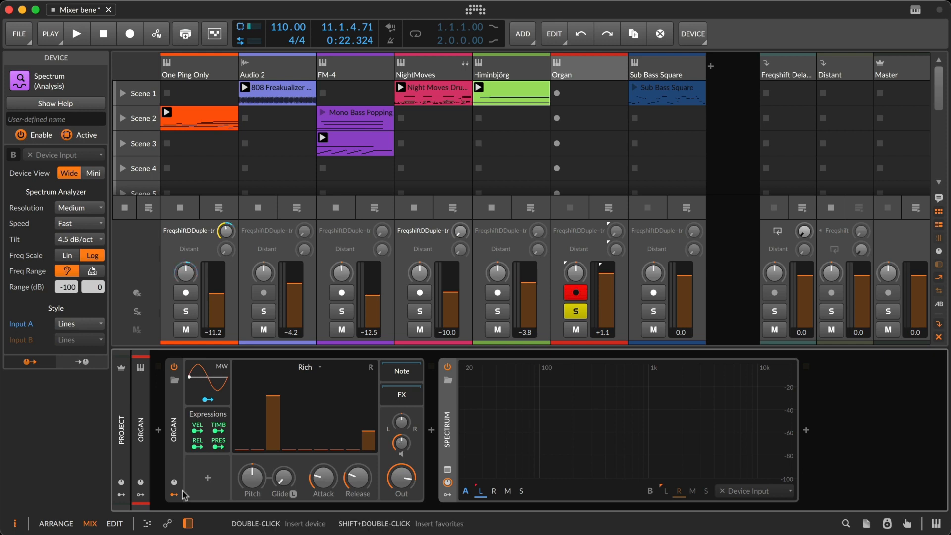
- Add an LFO modulator to the Organ device and set its timebase to Pitch (of current note)
click(207, 478)
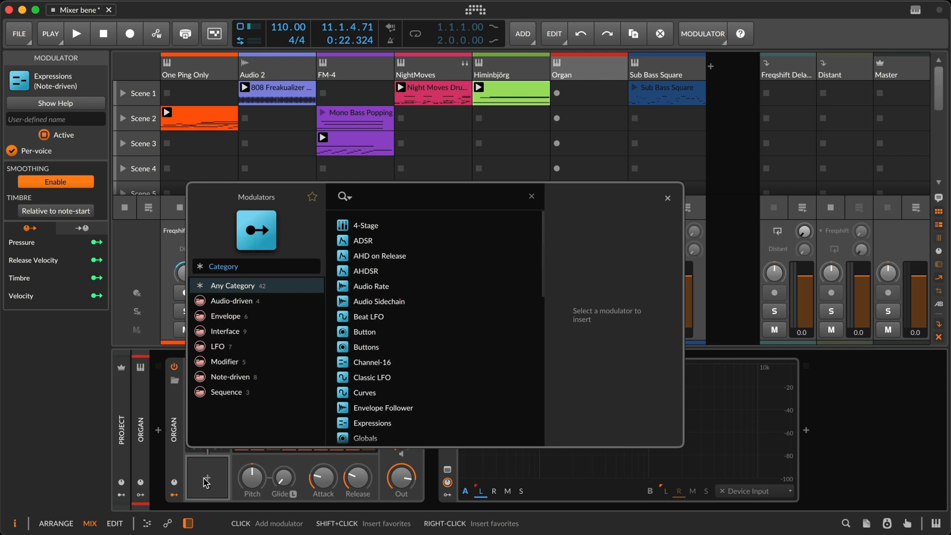
text(pitch)
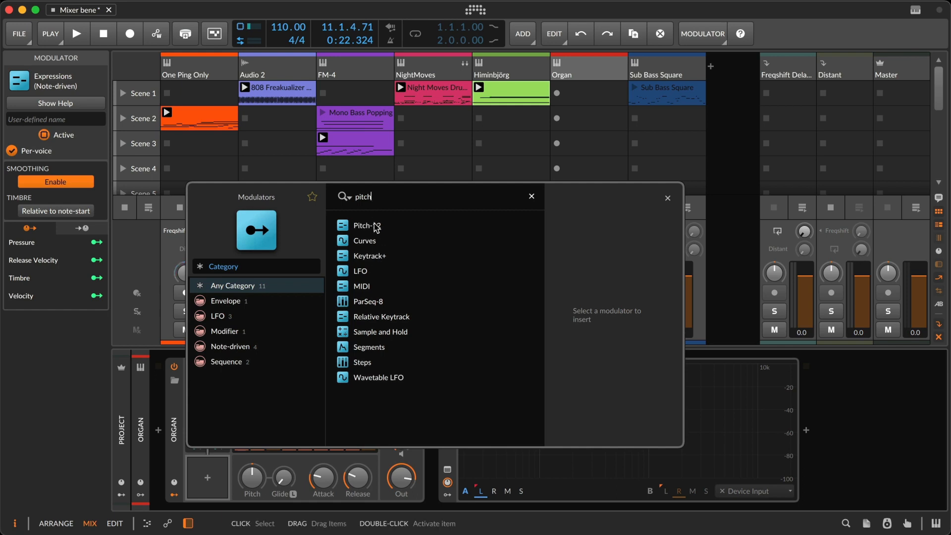
click(366, 275)
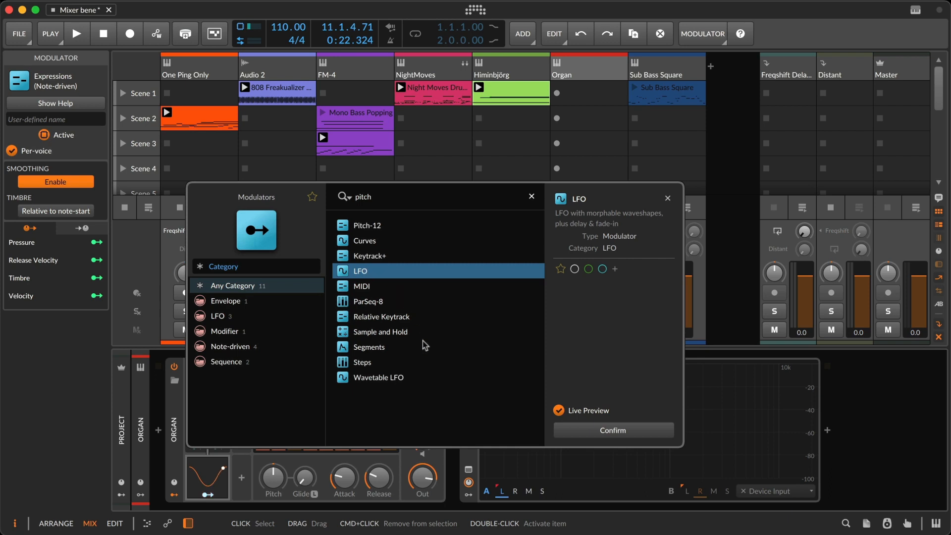
click(562, 429)
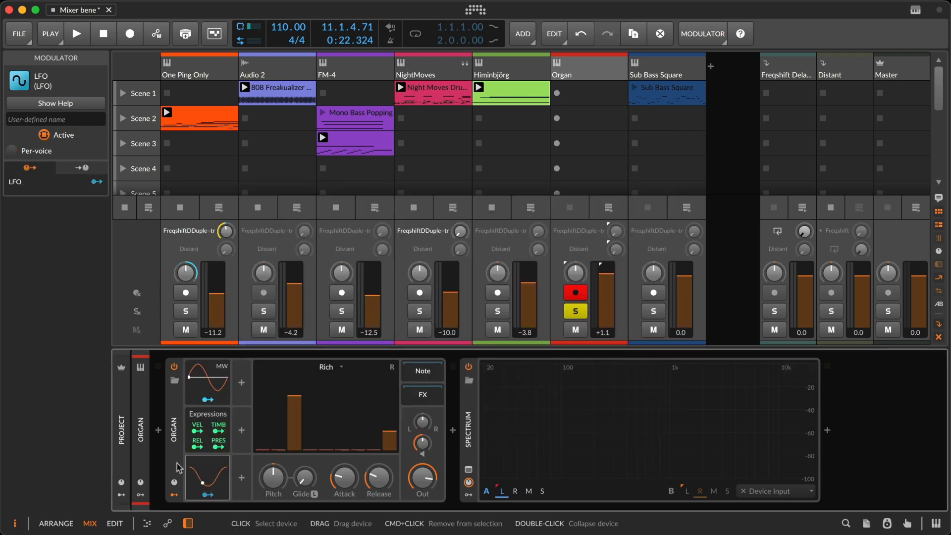
click(206, 476)
click(308, 386)
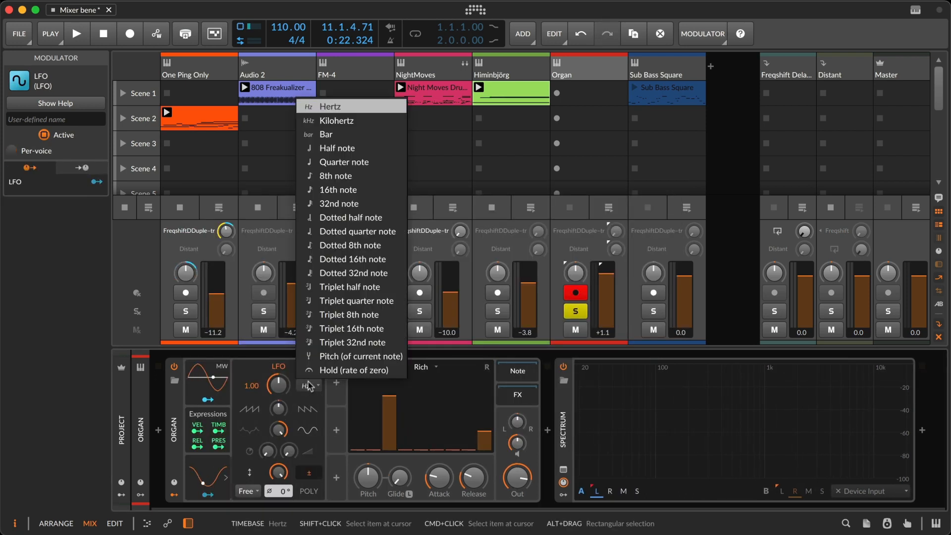
click(361, 356)
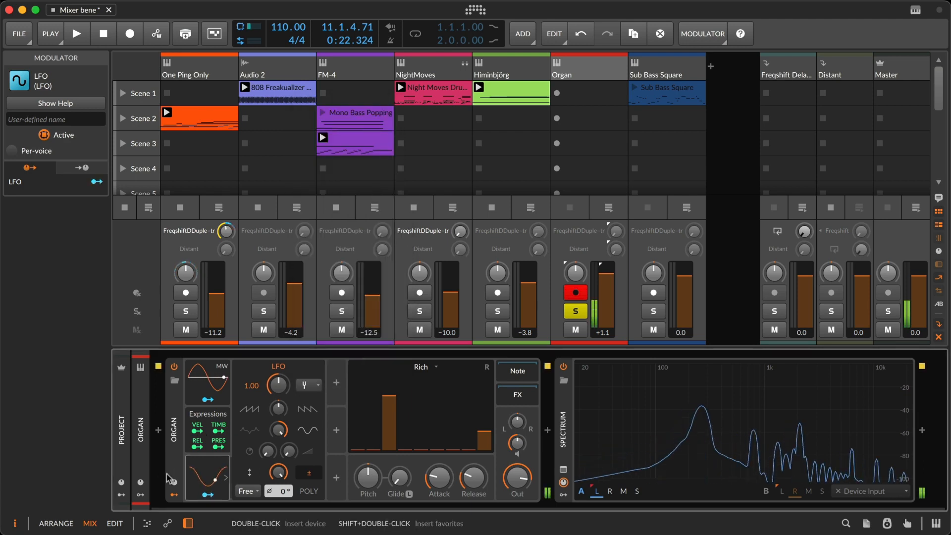
- Modulate the Organ device's voice gain with the LFO and make the LFO polyphonic
click(207, 493)
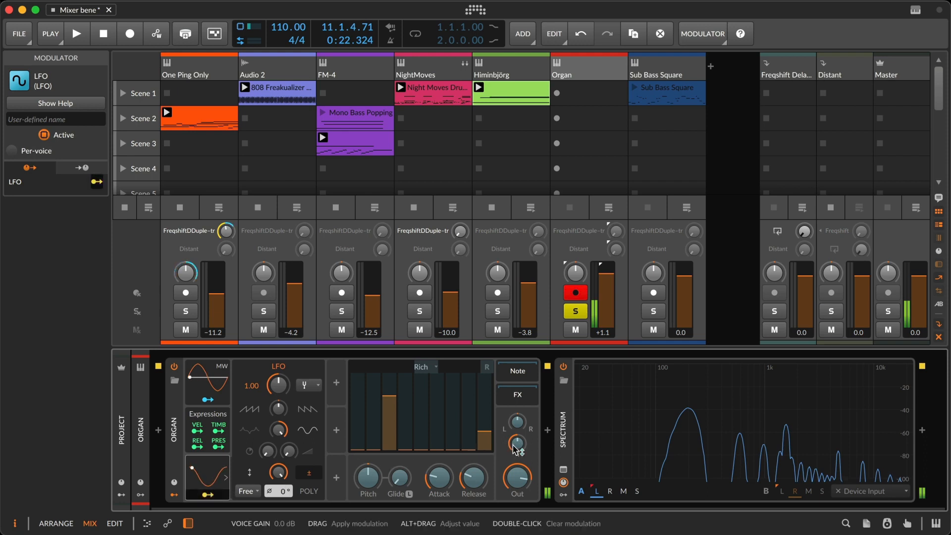
mouse_move(515, 449)
mouse_down()
mouse_move(515, 376)
mouse_move(517, 448)
mouse_up()
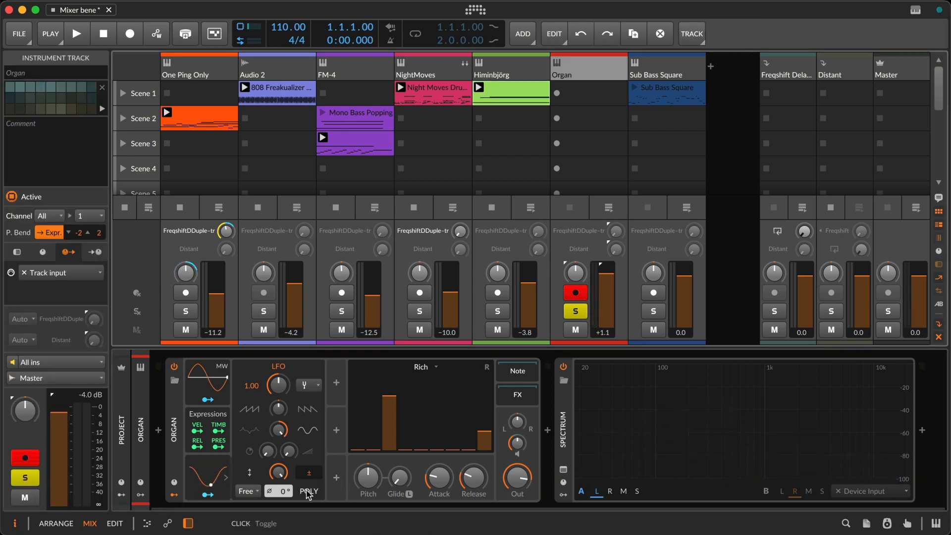
click(308, 492)
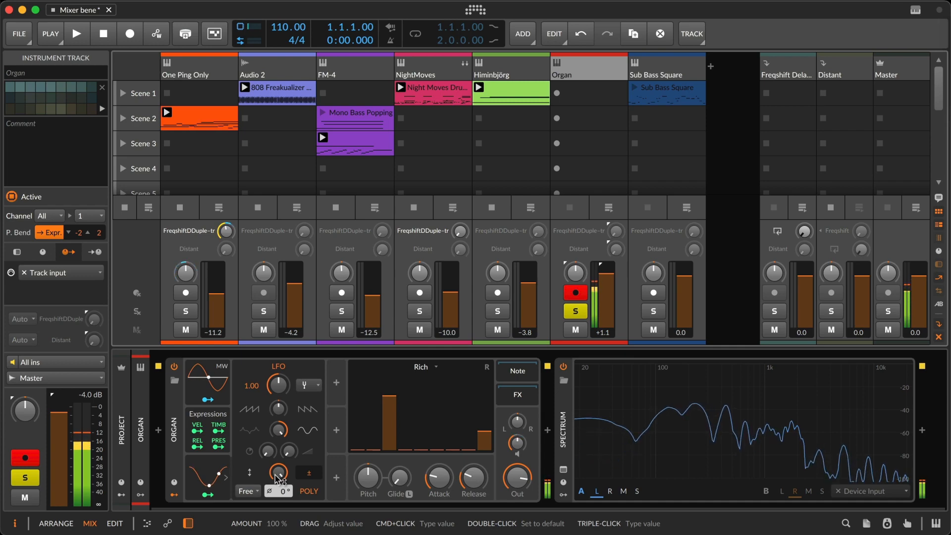
- Try the LFO's amount at 31%, restore it to 100%, and shift its waveform from the sine toward the pointed shape
drag(279, 478, 279, 499)
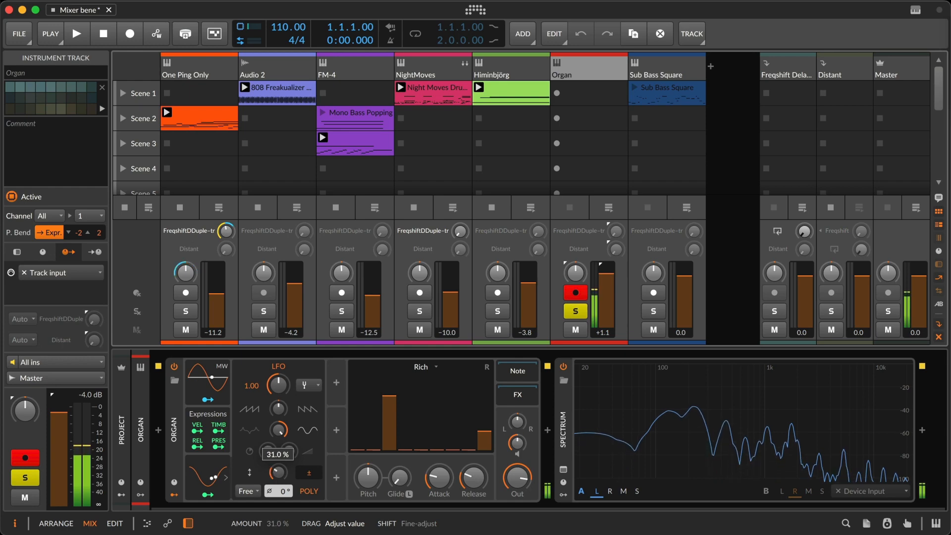
mouse_move(279, 475)
mouse_down()
mouse_move(278, 449)
mouse_move(279, 518)
mouse_move(279, 477)
mouse_up()
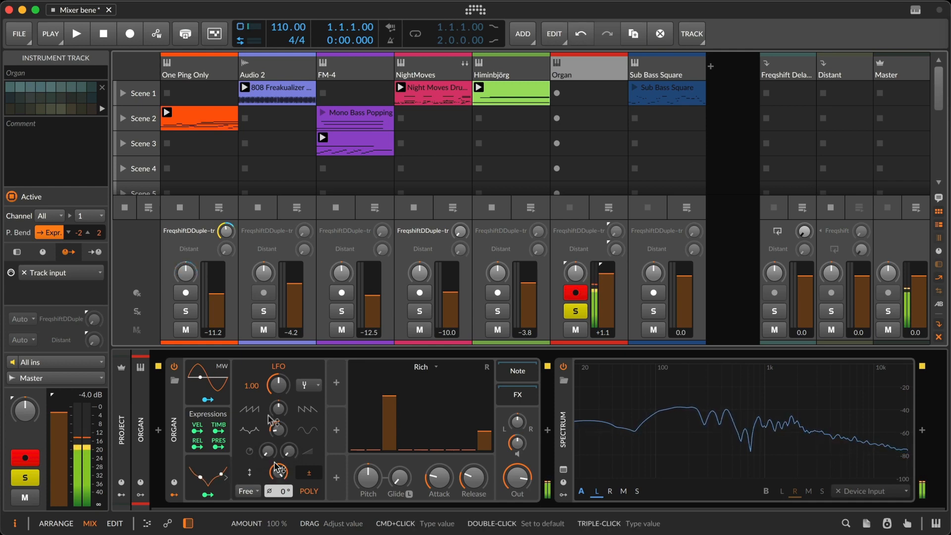
- Try LFO rates of 0.50 and 2.00, and restore the rate to 1.00
click(277, 388)
drag(276, 386, 276, 392)
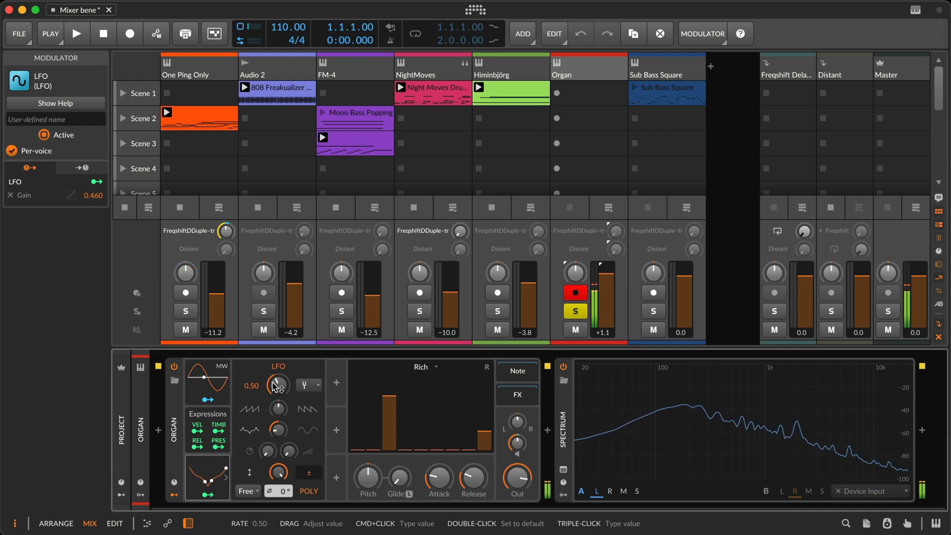
double_click(276, 387)
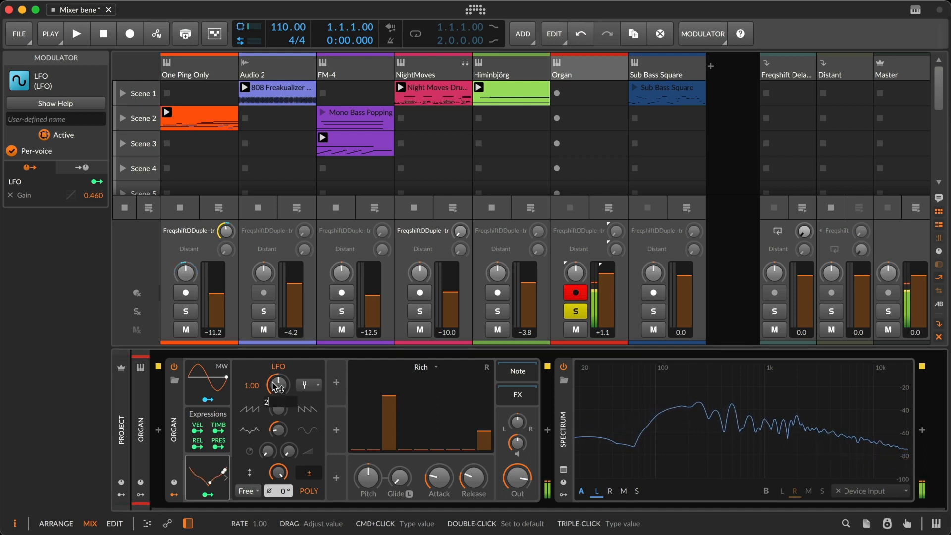
text(2)
key(Return)
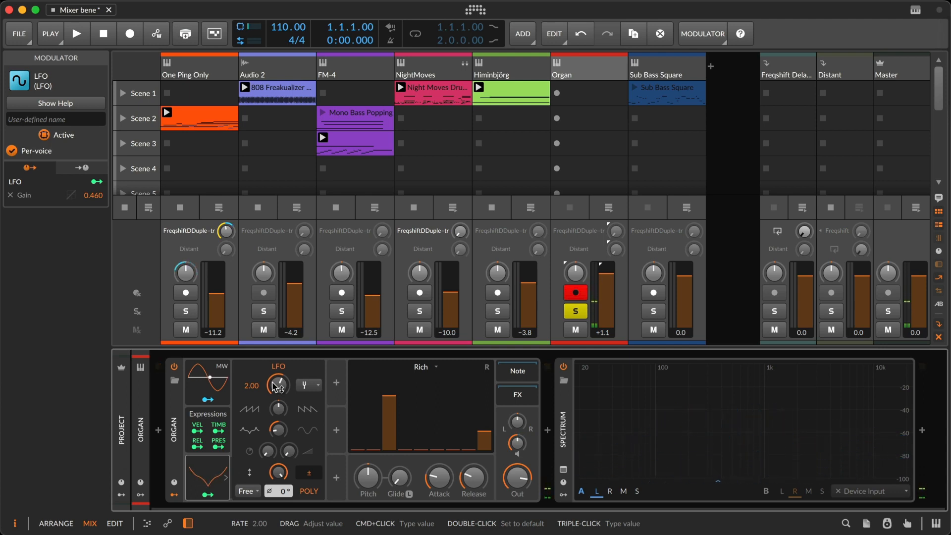
key(super+z)
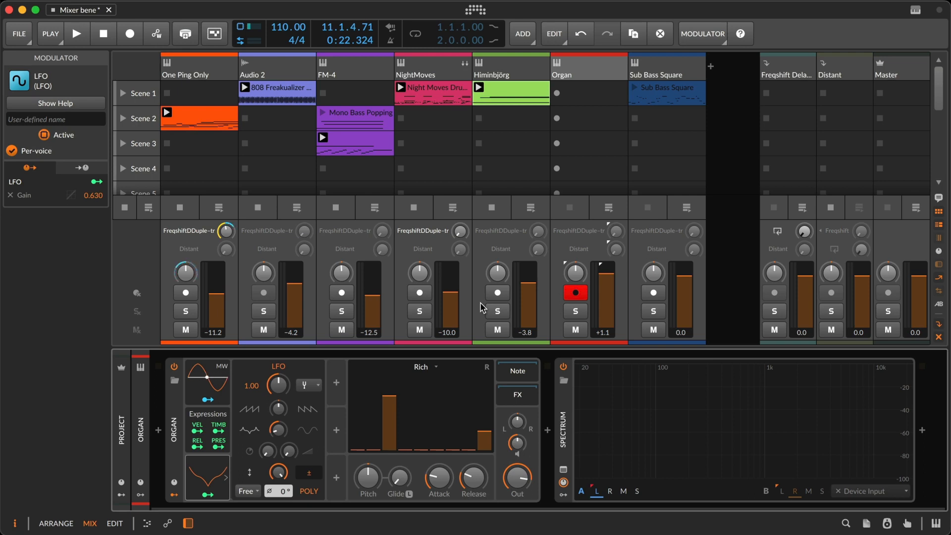
- Open the Himinbjörg track's Poly Grid patch for editing and switch on its Arp On modulator
click(523, 69)
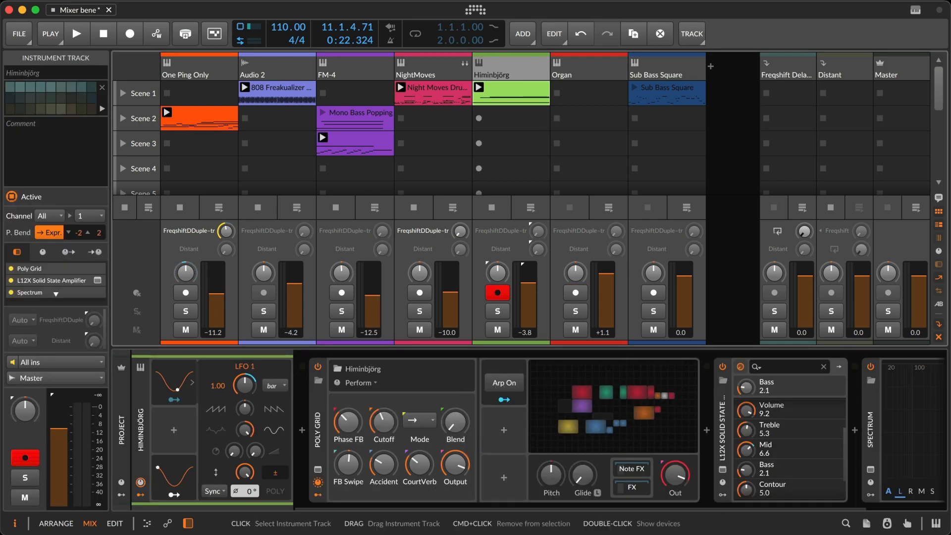
double_click(585, 409)
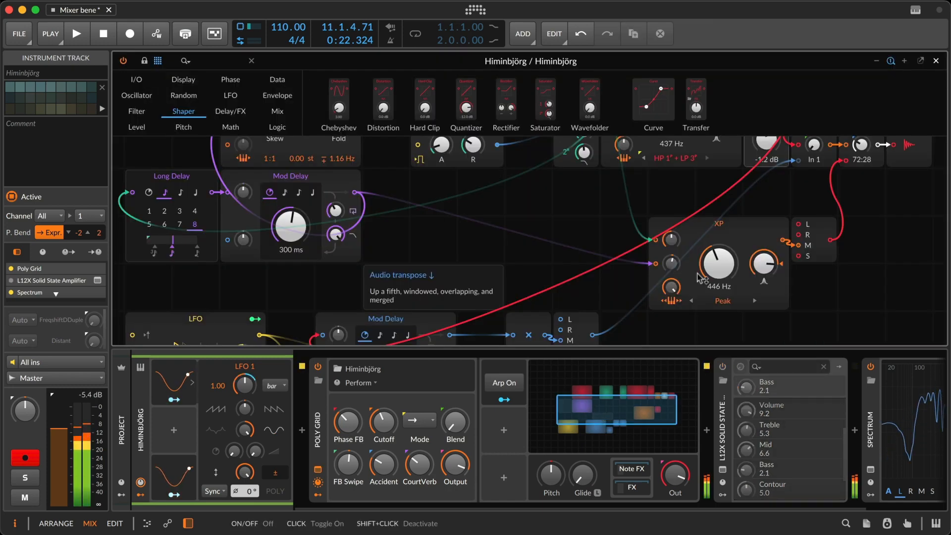
scroll(699, 277, up, 5)
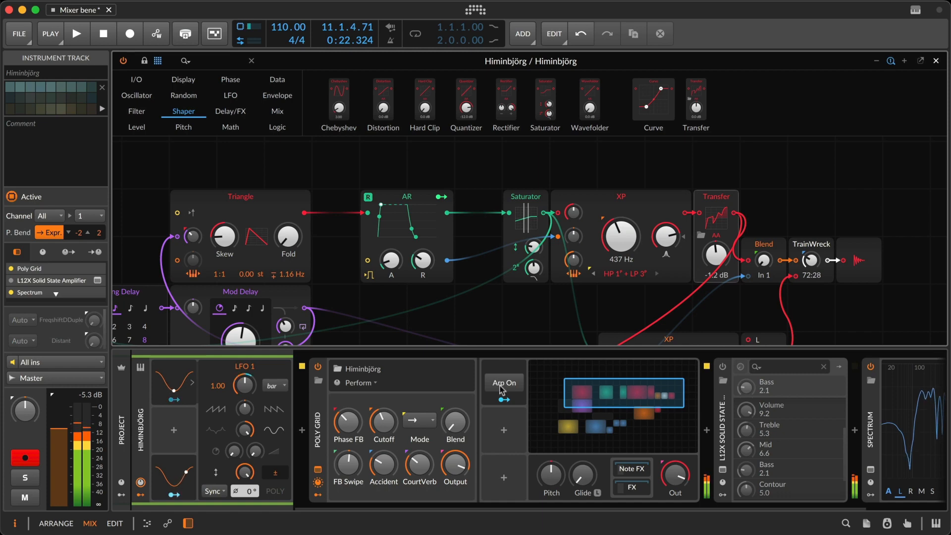
click(504, 383)
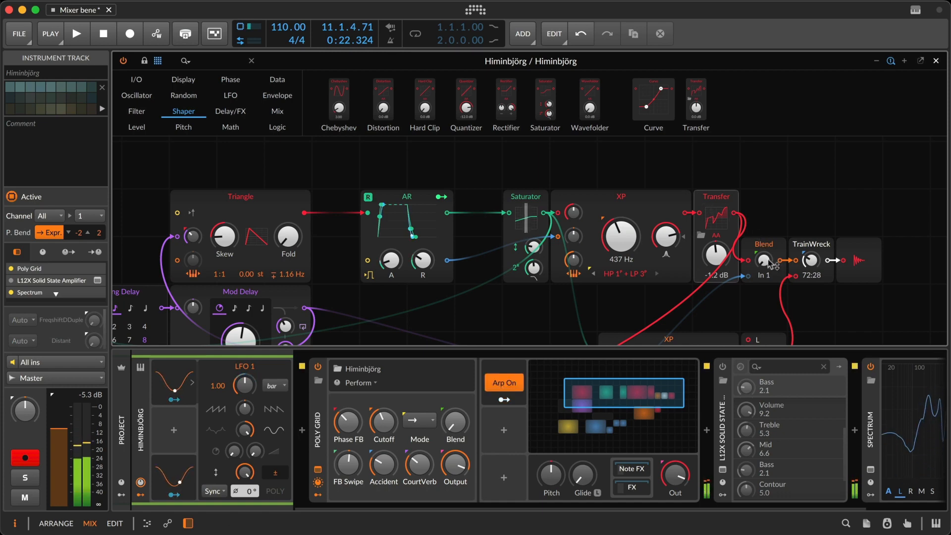
- Set the Poly Grid's voices to Mono and its Blend module to 70:31, and close the patch editor
scroll(770, 219, down, 5)
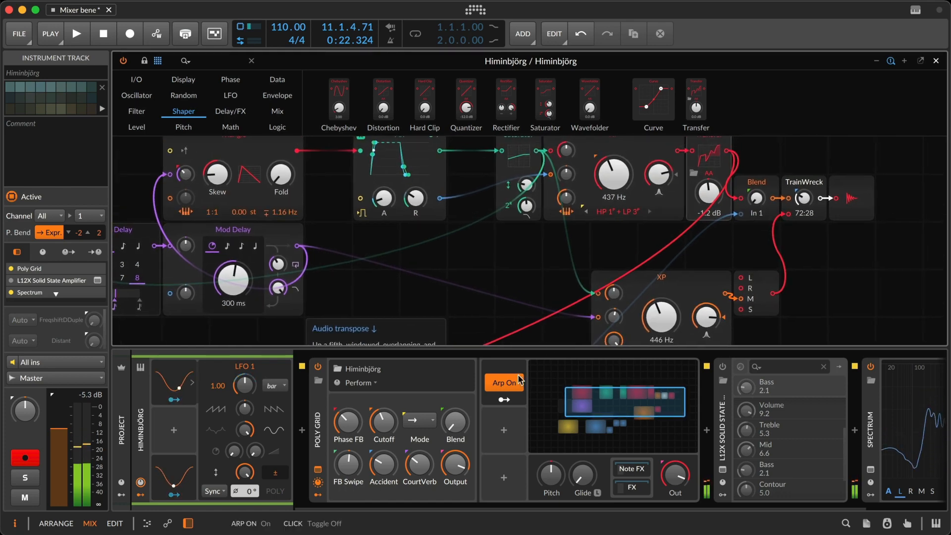
key(d)
scroll(660, 313, down, 5)
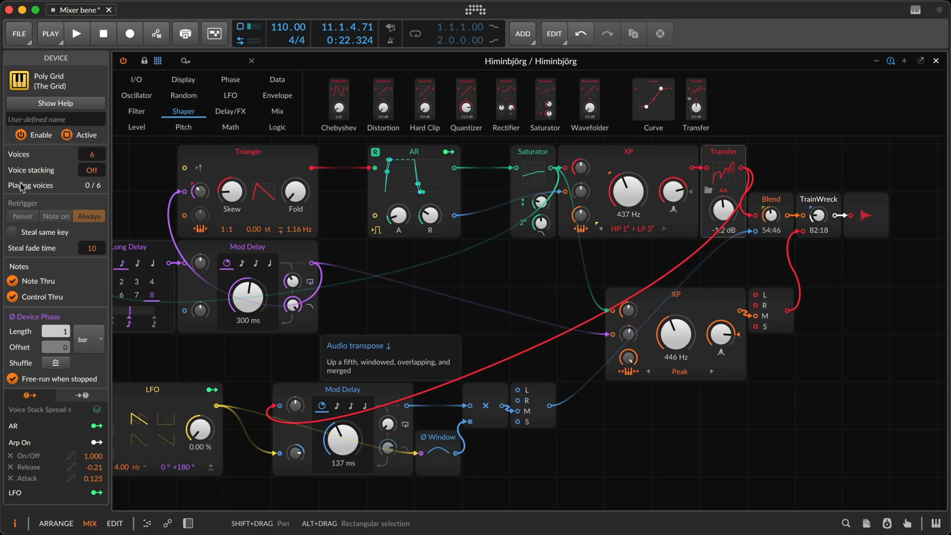
click(88, 157)
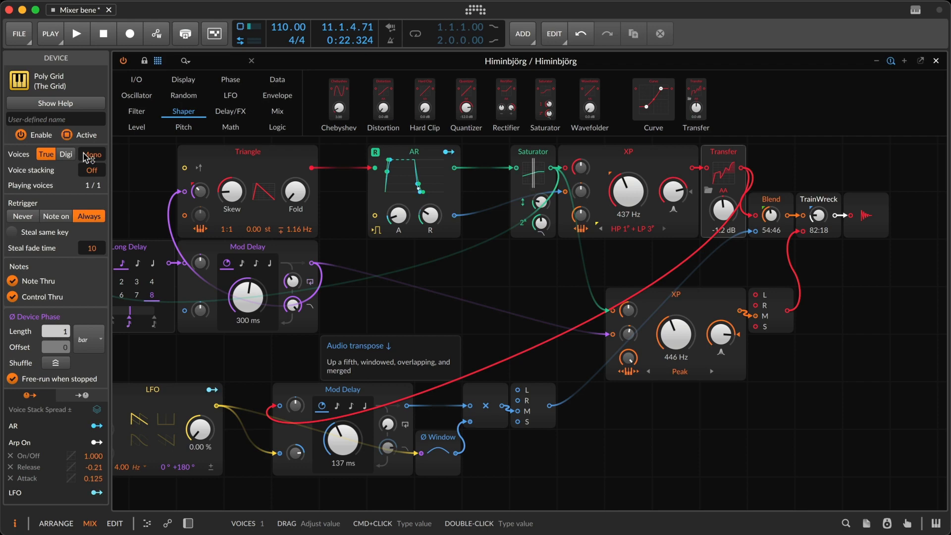
mouse_move(770, 214)
mouse_down()
mouse_move(770, 198)
mouse_move(770, 209)
mouse_up()
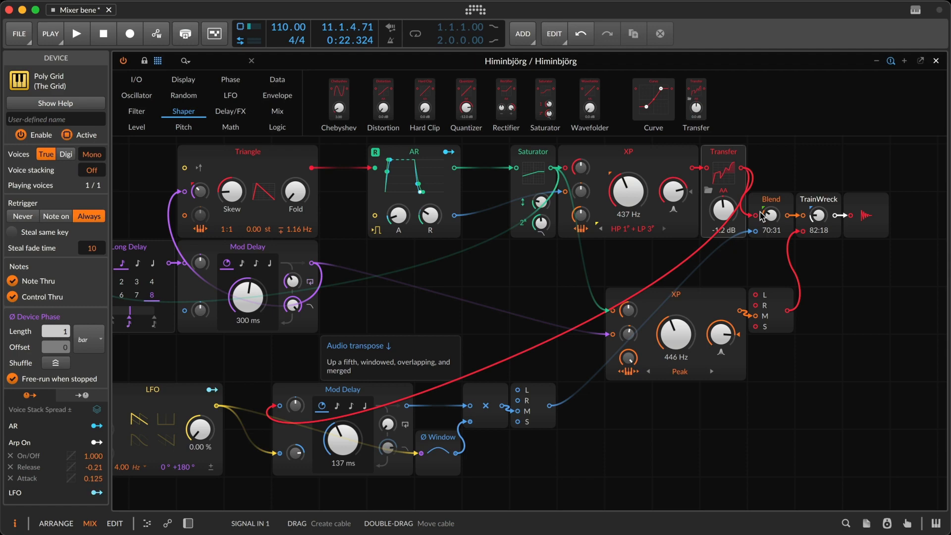
key(Escape)
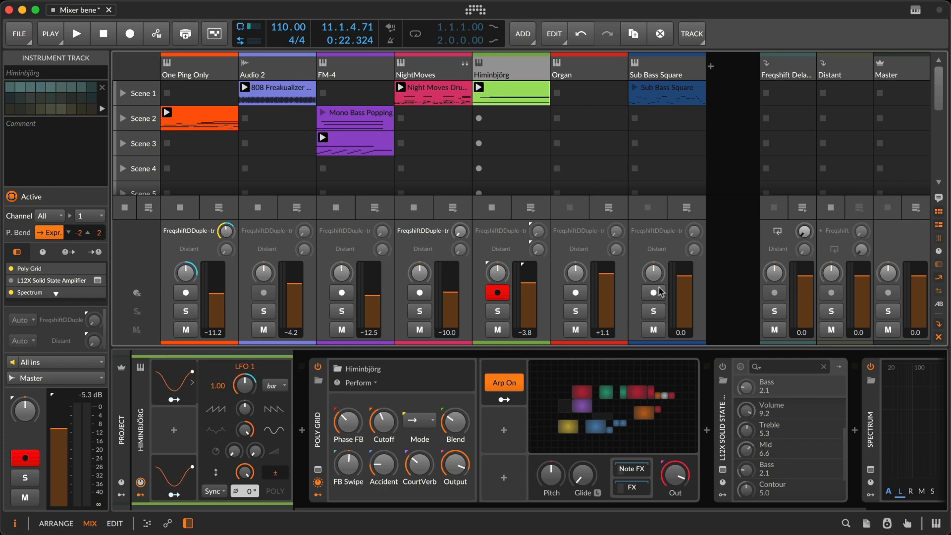
- Solo and select the Sub Bass Square track, and launch its clip in Scene 1
click(653, 311)
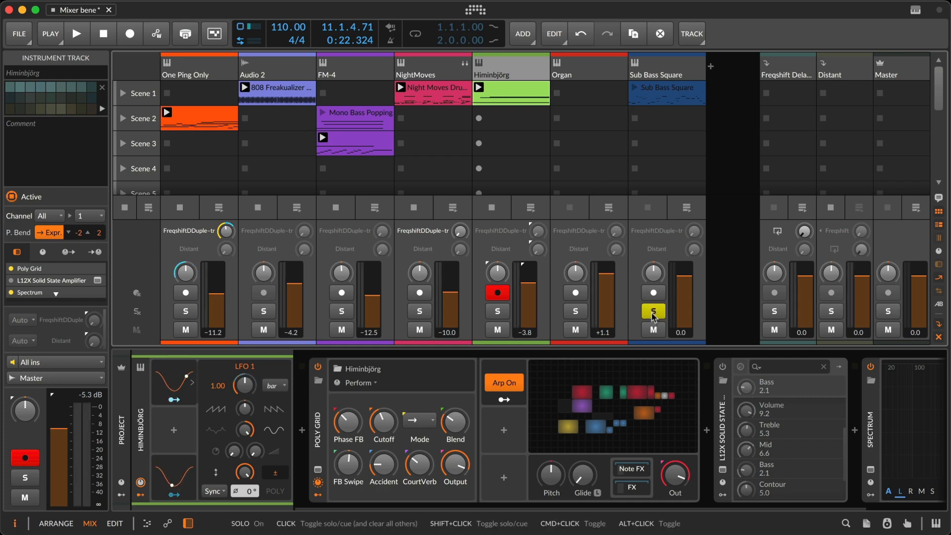
click(656, 62)
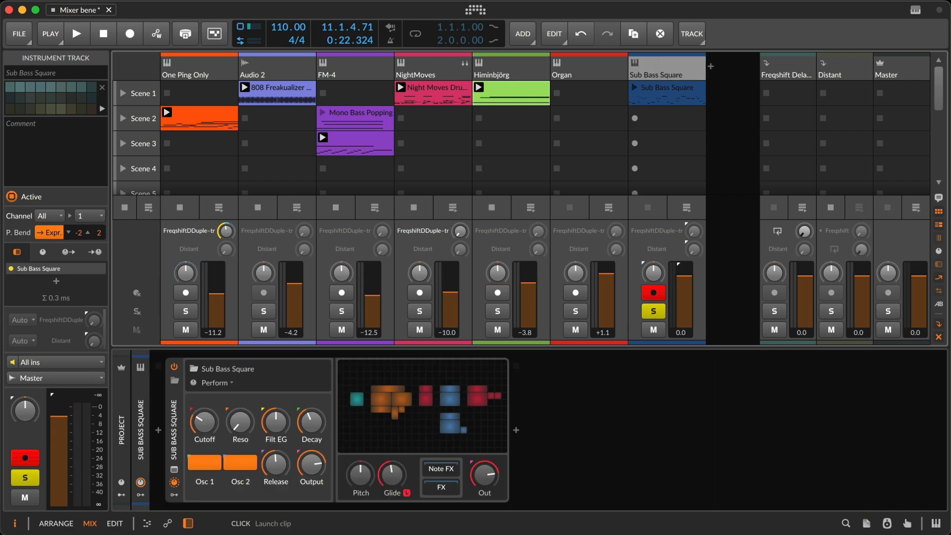
click(634, 88)
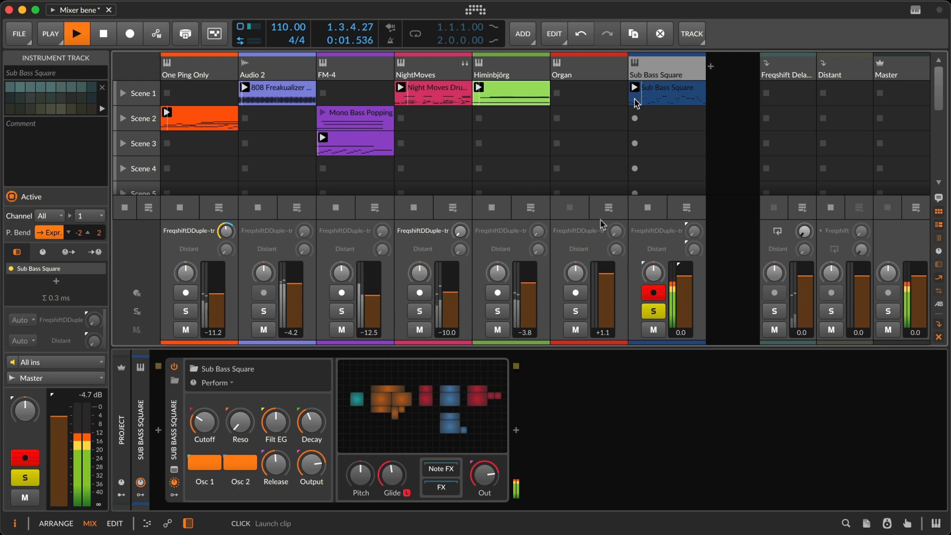
- Insert a Delay+ effect after the Sub Bass Square instrument
click(516, 431)
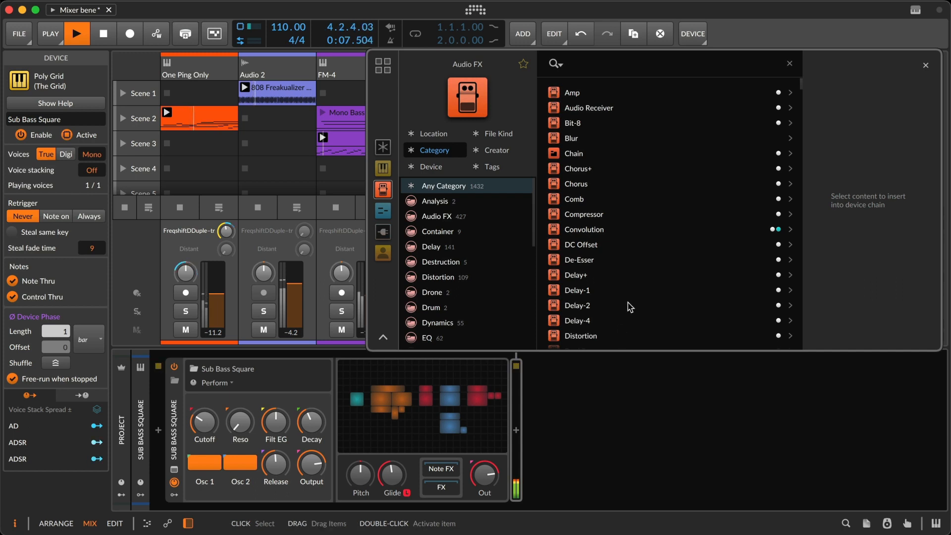
click(629, 273)
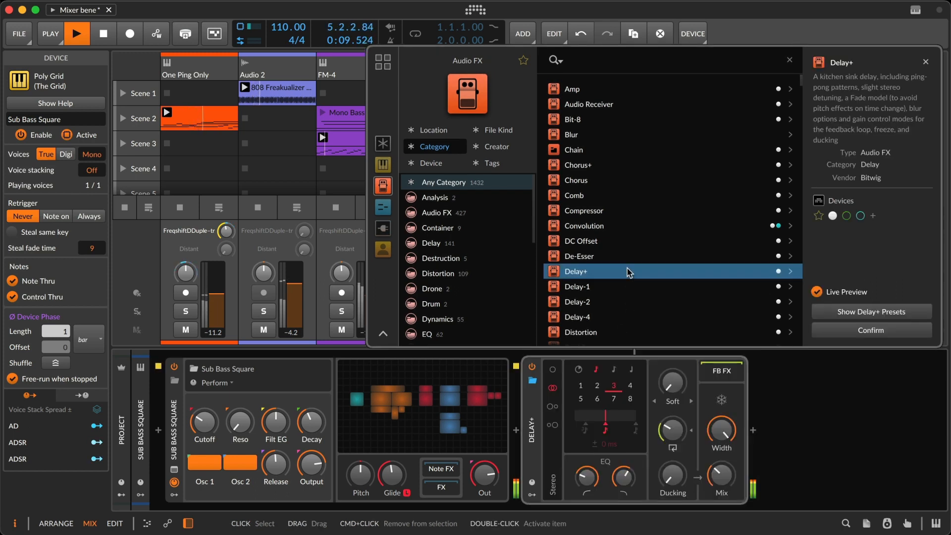
click(871, 329)
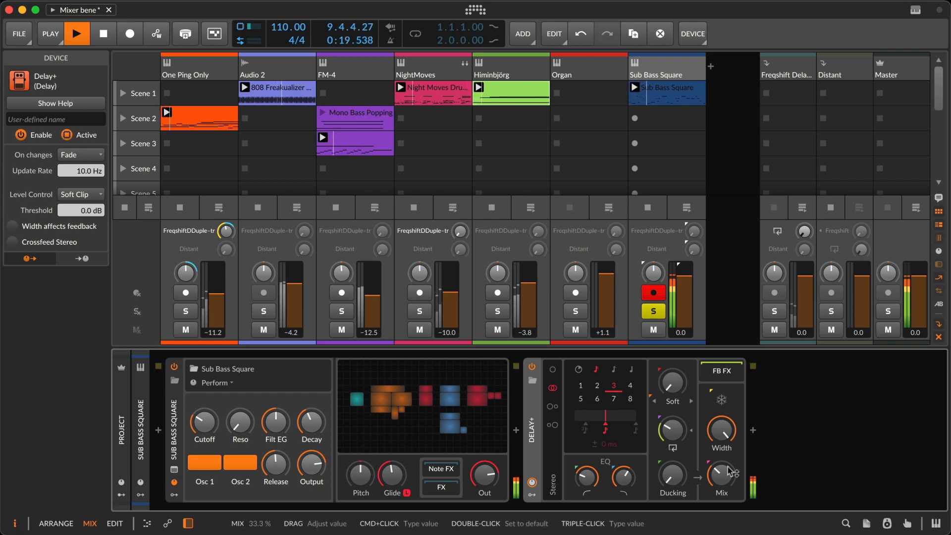
- Try Delay+ at 100% mix, with feedback turned down and with a reduced mix, and delete the device
drag(731, 472, 731, 477)
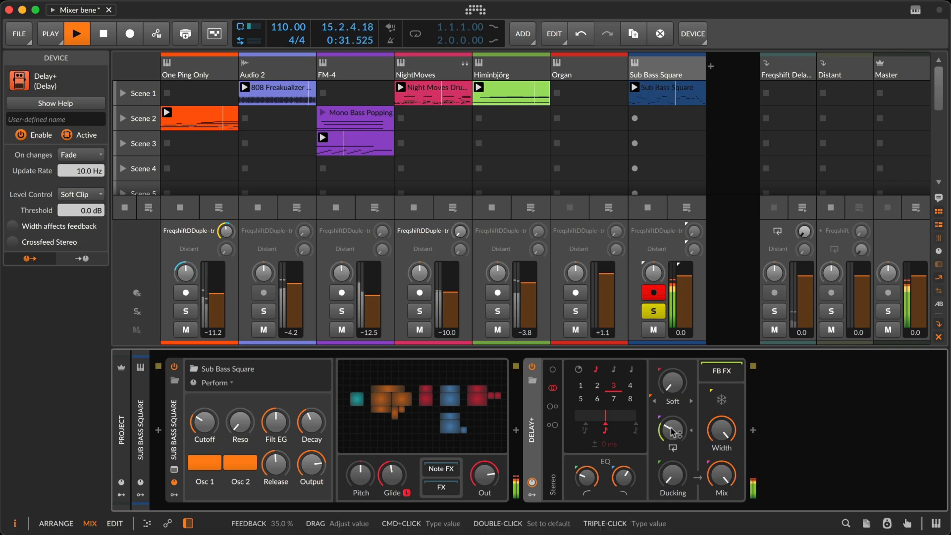
drag(675, 431, 676, 435)
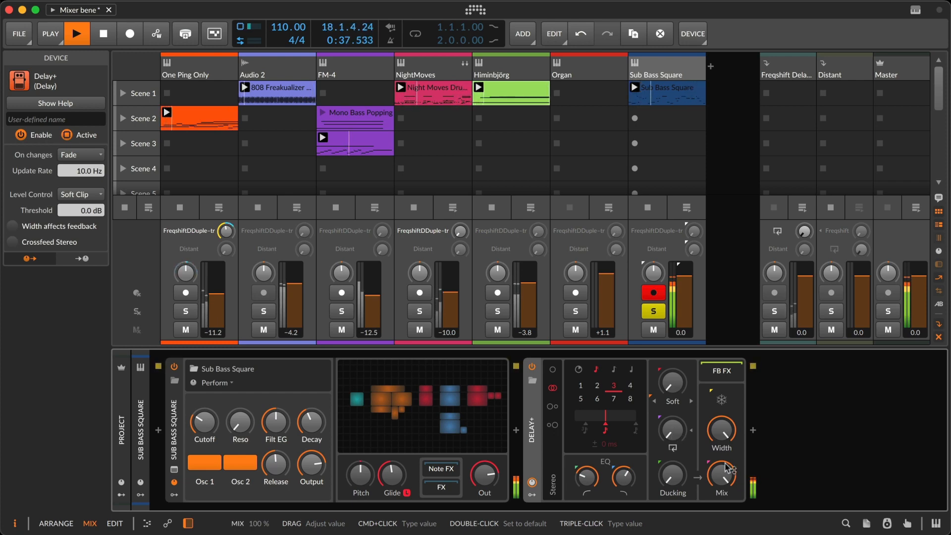
mouse_move(726, 467)
mouse_down()
mouse_move(727, 500)
mouse_move(724, 474)
mouse_up()
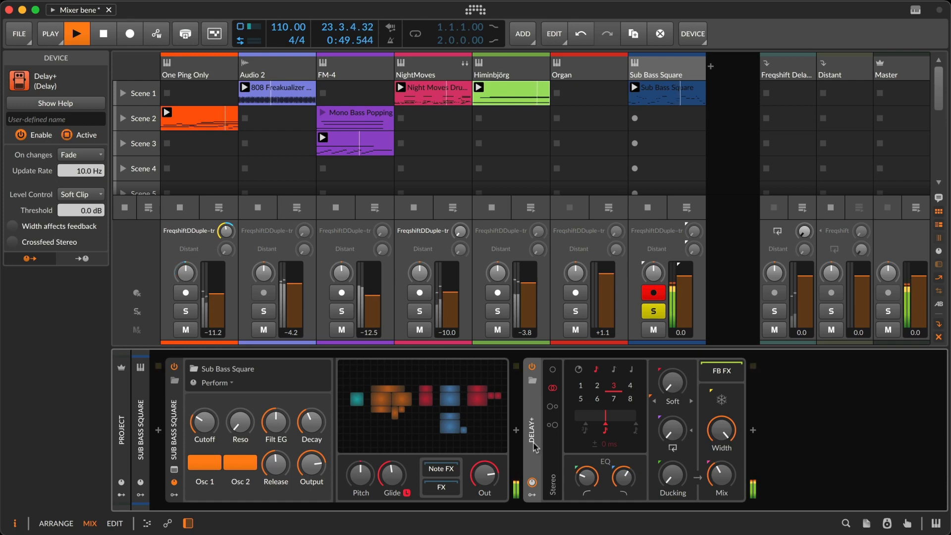
key(Delete)
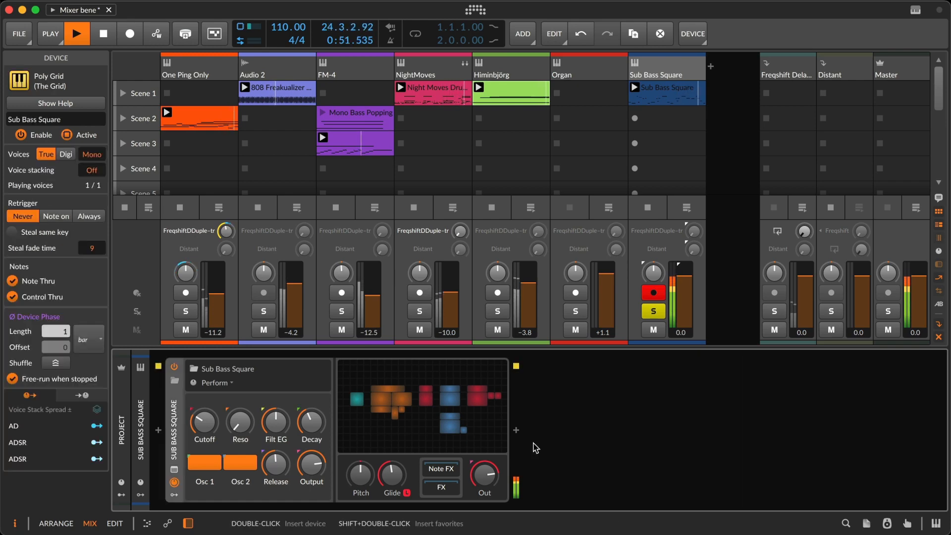
- Search the audio effects for "compr" and insert a Compressor after the Sub Bass Square instrument
click(517, 433)
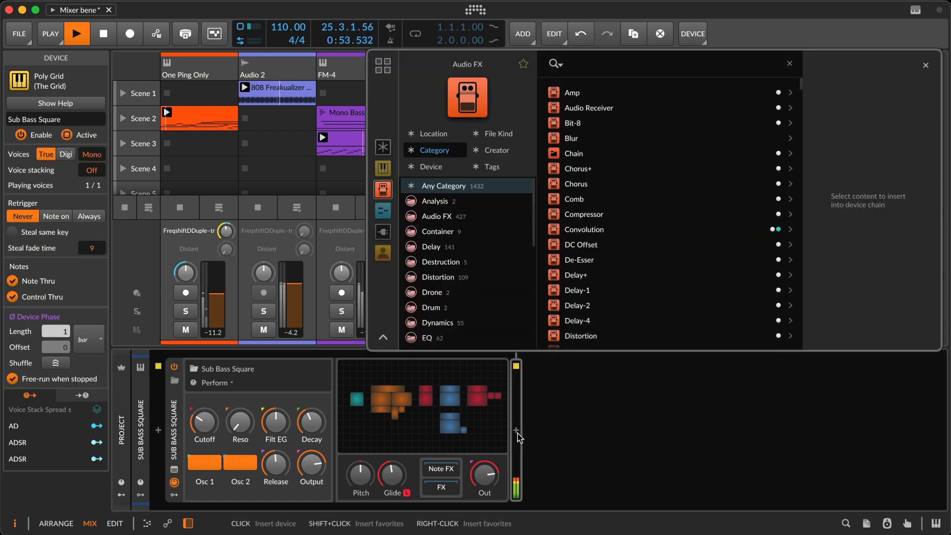
text(compr)
key(BackSpace)
key(BackSpace)
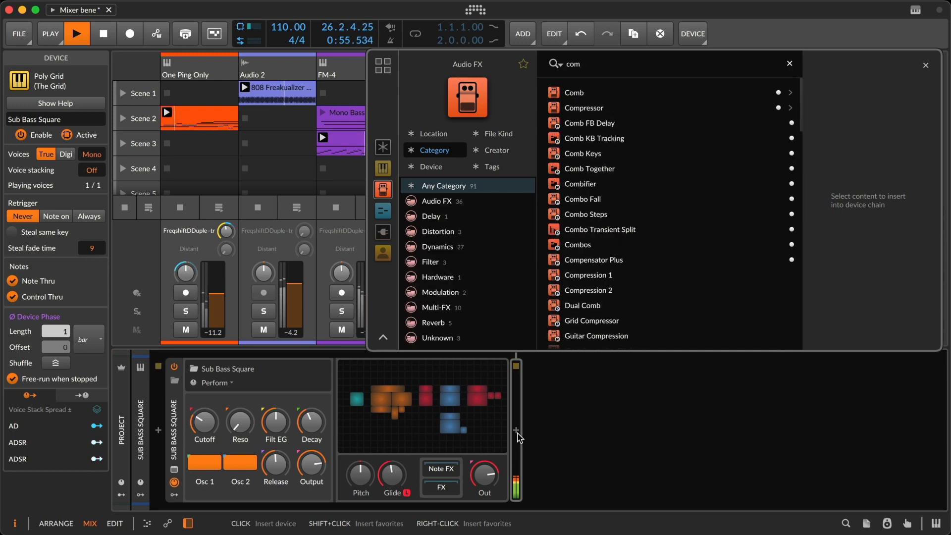
text(pr)
key(Down)
key(Return)
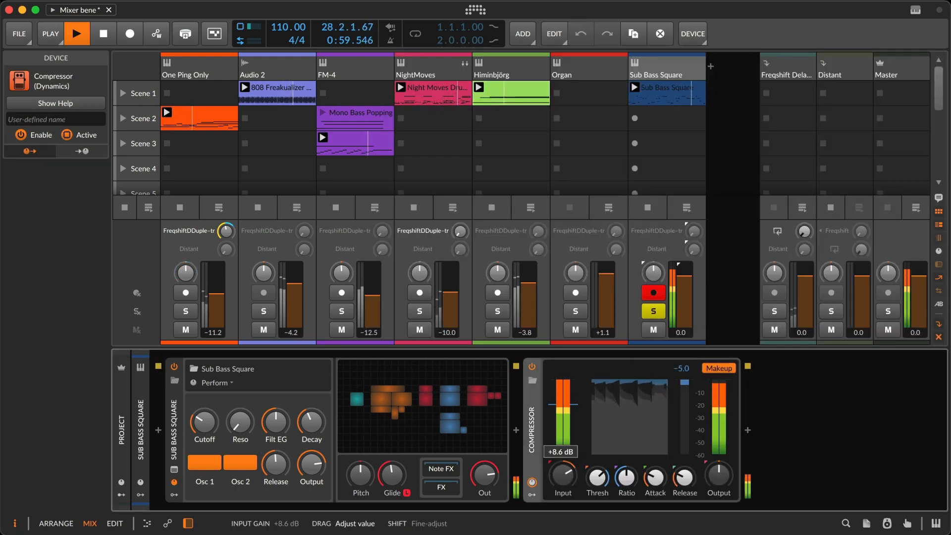
- Raise the Compressor's input gain to about +11.2 dB and adjust its threshold
drag(575, 406, 578, 399)
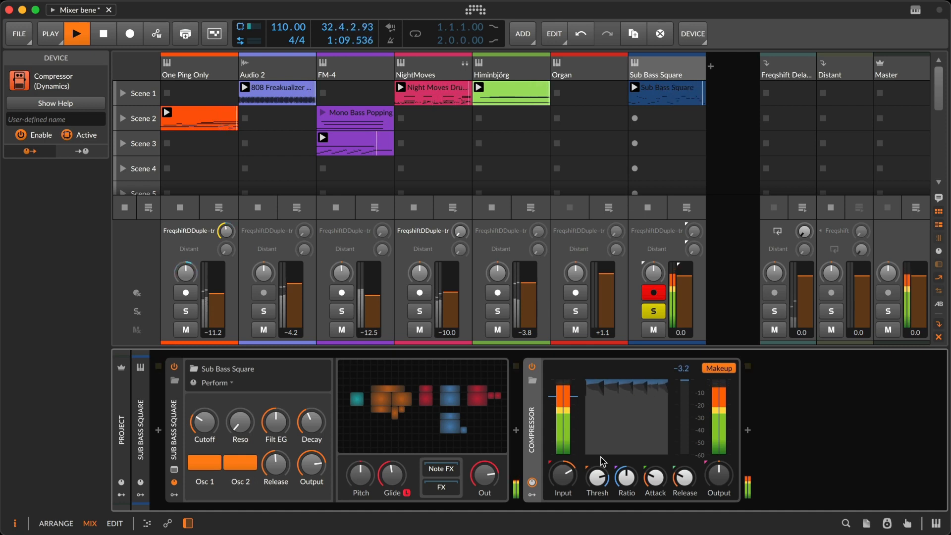
drag(620, 479, 560, 474)
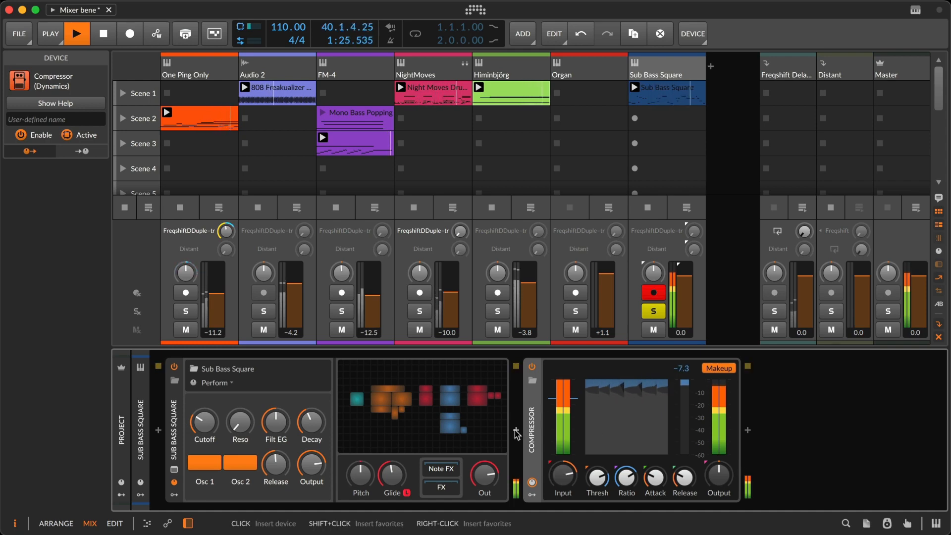
- Insert a Chain container before the Compressor and move the Compressor into it
click(517, 431)
text(chain)
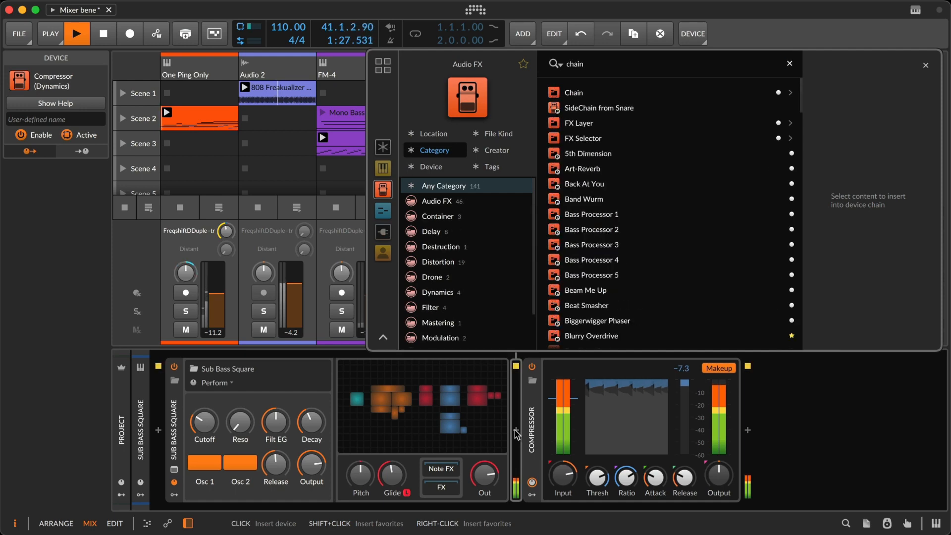
key(Down)
key(Return)
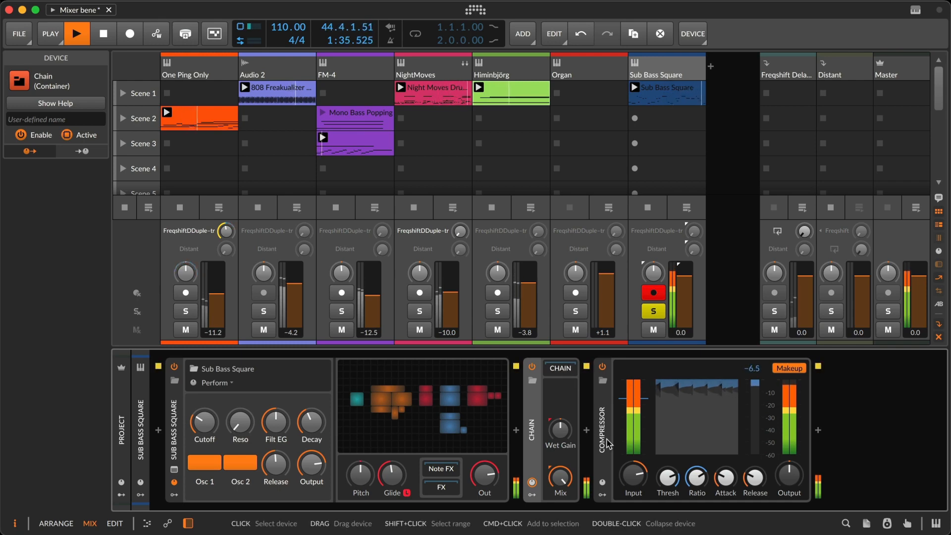
click(582, 392)
drag(583, 393, 561, 371)
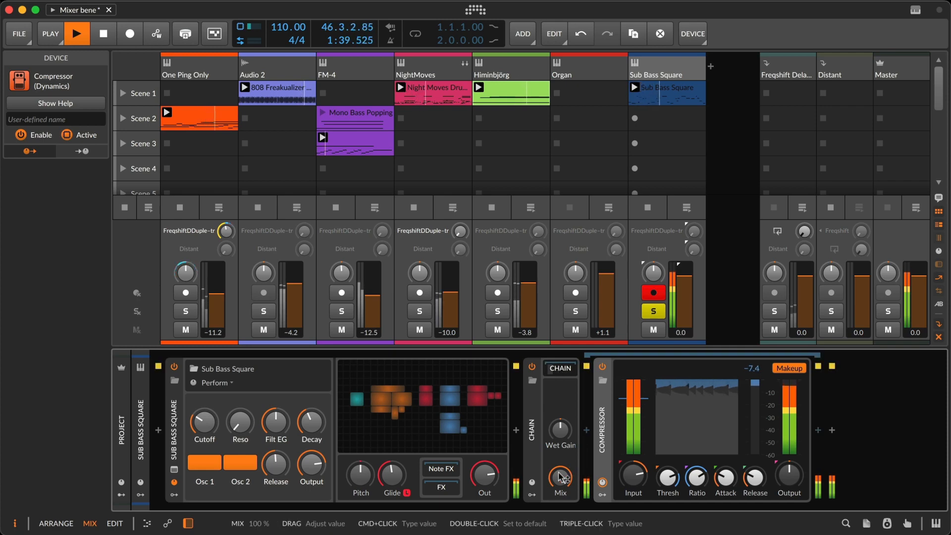
- Sweep the Chain's mix down to 0% and back up to 100%
drag(560, 479, 560, 521)
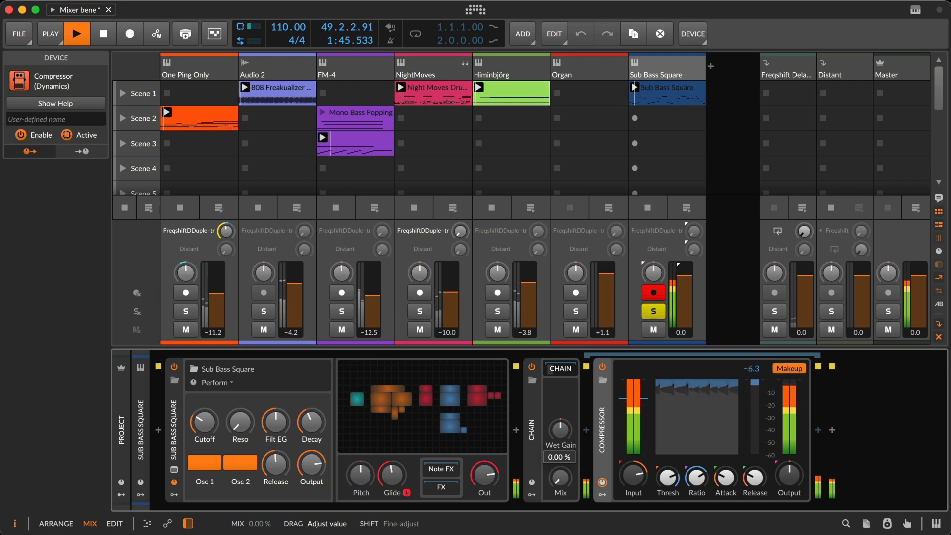
drag(560, 515, 560, 466)
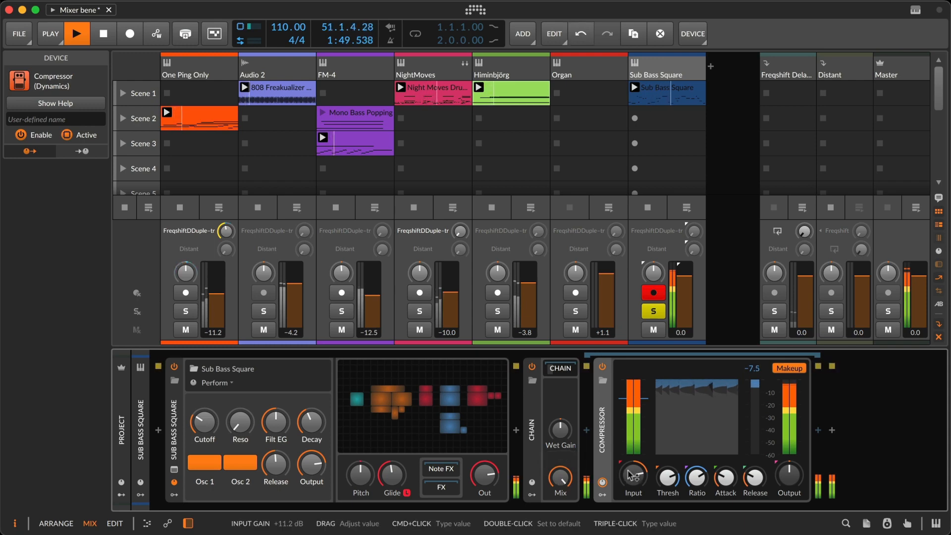
- Blend the Compressor in parallel by lowering the Chain's mix and raising its wet gain, and stop playback
drag(667, 477, 668, 475)
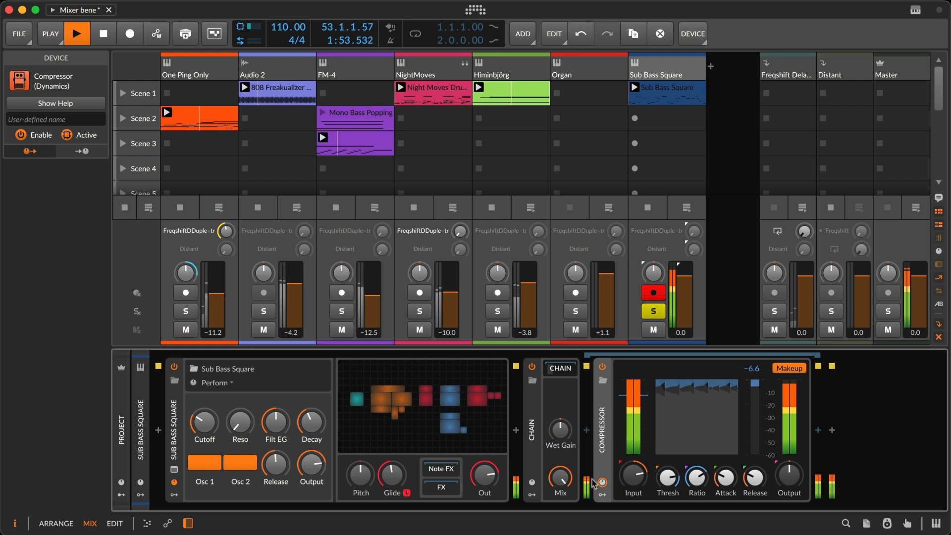
mouse_move(560, 477)
mouse_down()
mouse_move(560, 525)
mouse_move(557, 478)
mouse_up()
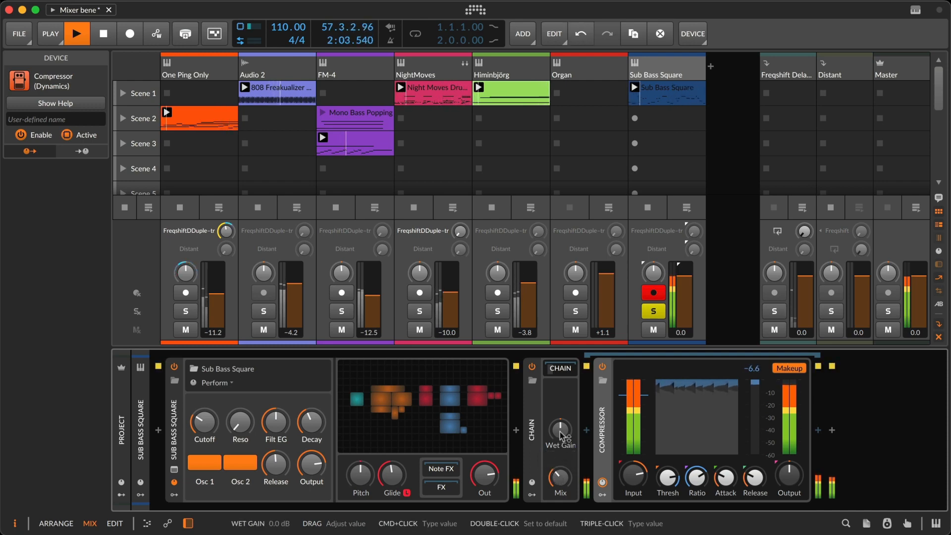
drag(560, 429, 560, 420)
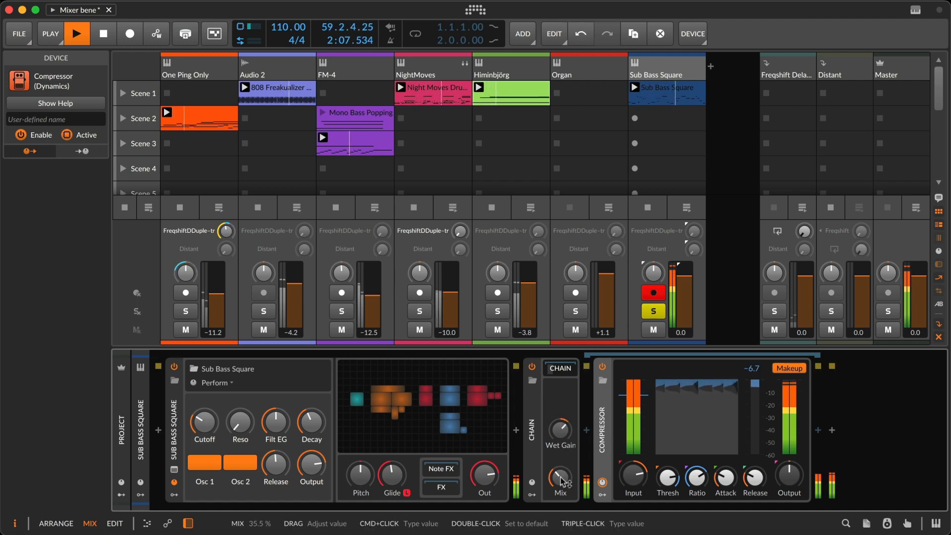
drag(560, 477, 563, 483)
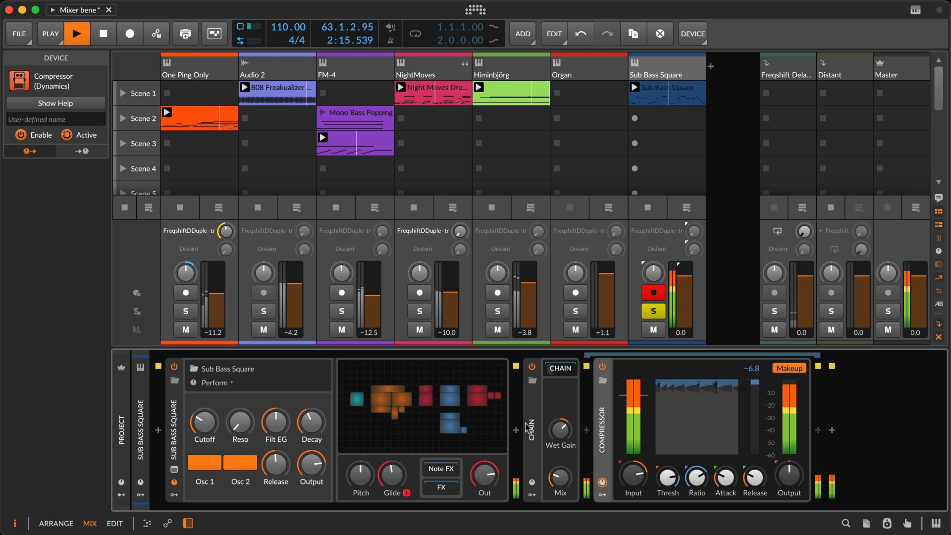
key(space)
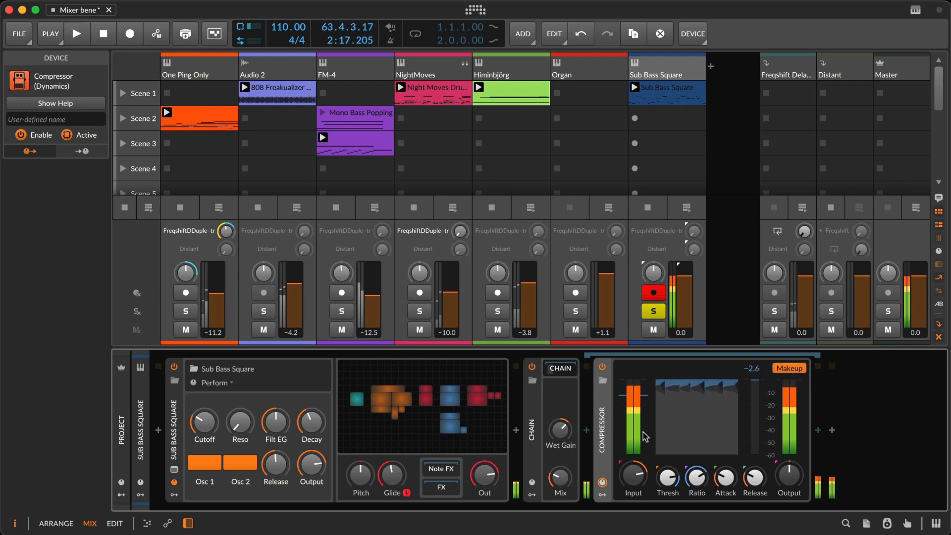
- Stop the Sub Bass Square clip and play back with the One Ping Only track soloed and selected
click(648, 212)
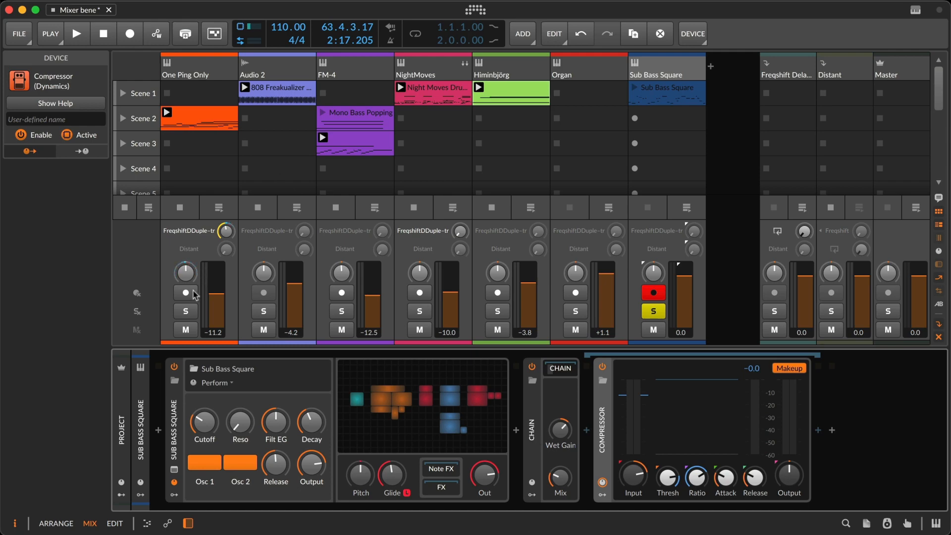
click(187, 312)
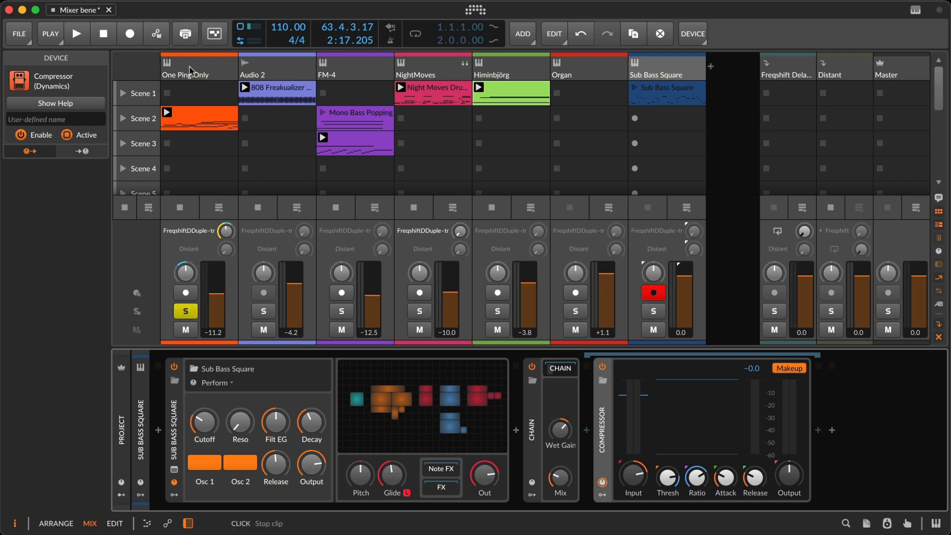
click(191, 69)
key(space)
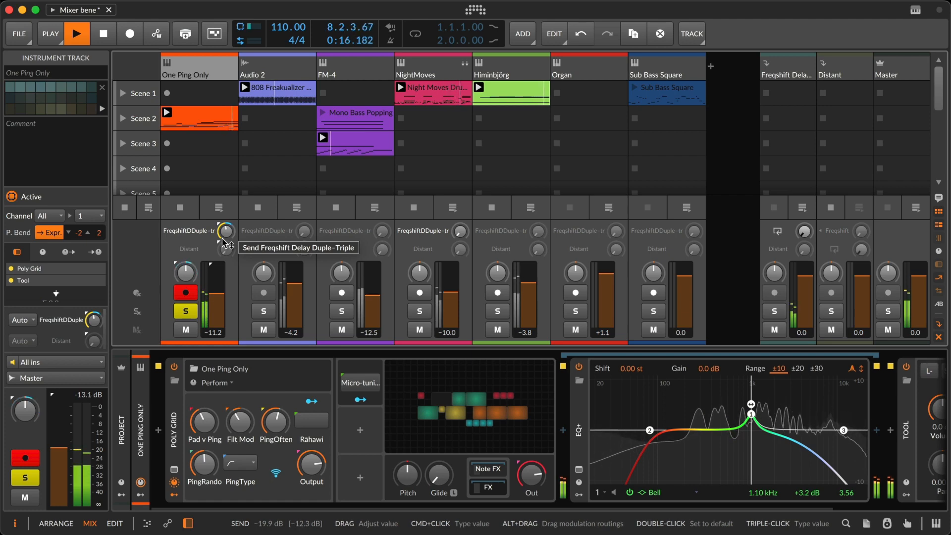
- Set the tune of the Distant FX track's Convolution to about -5.10 st and raise its brightness
click(835, 74)
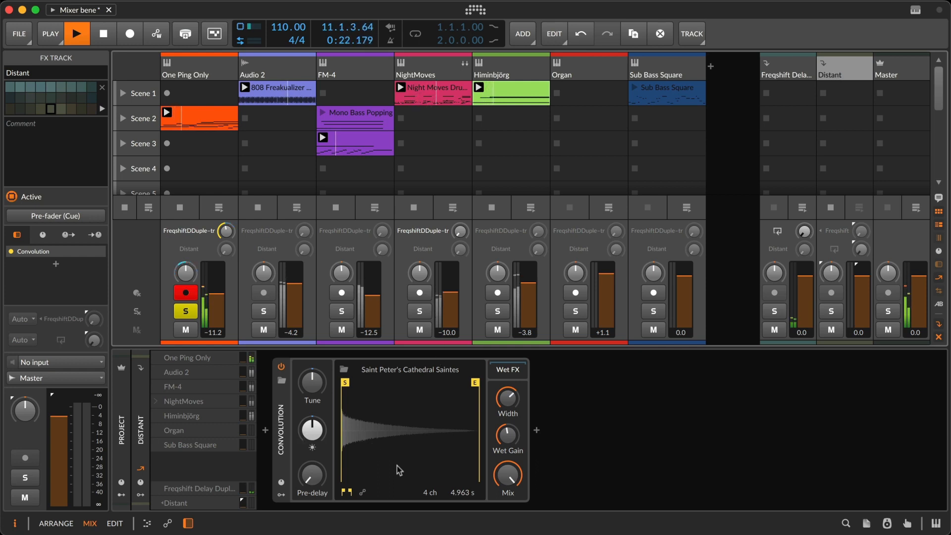
mouse_move(312, 382)
mouse_down()
mouse_move(312, 394)
mouse_move(313, 384)
mouse_up()
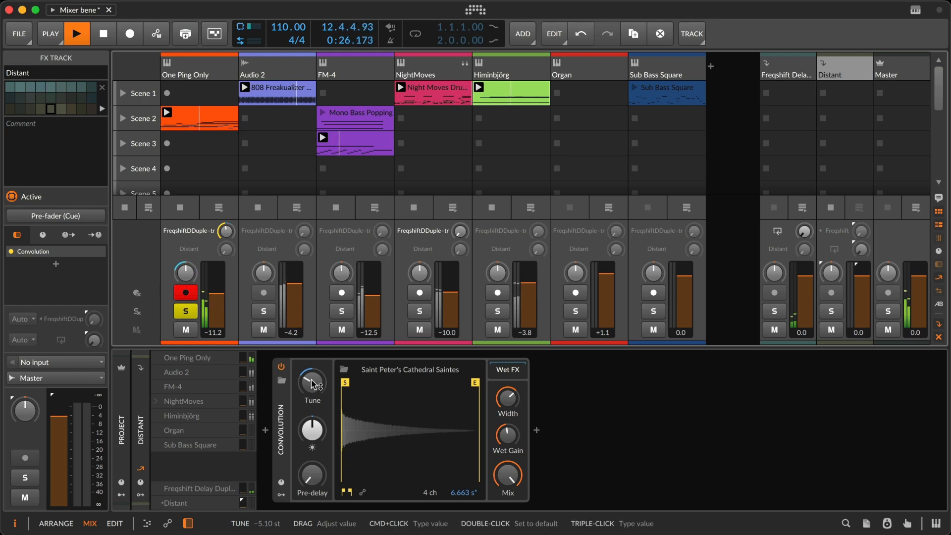
mouse_move(312, 429)
mouse_down()
mouse_move(312, 419)
mouse_move(310, 433)
mouse_up()
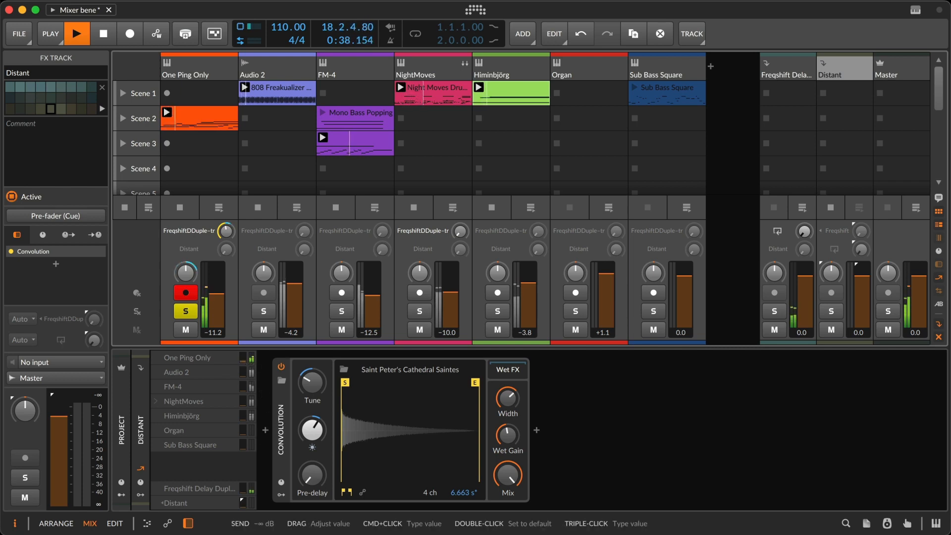
- Turn up the One Ping Only track's send to the Distant FX track
drag(242, 358, 242, 346)
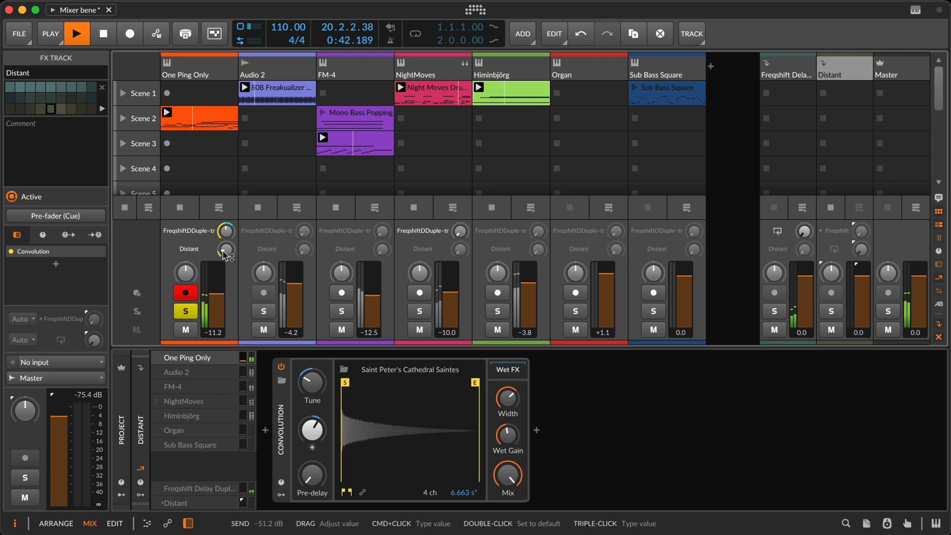
drag(225, 252, 226, 232)
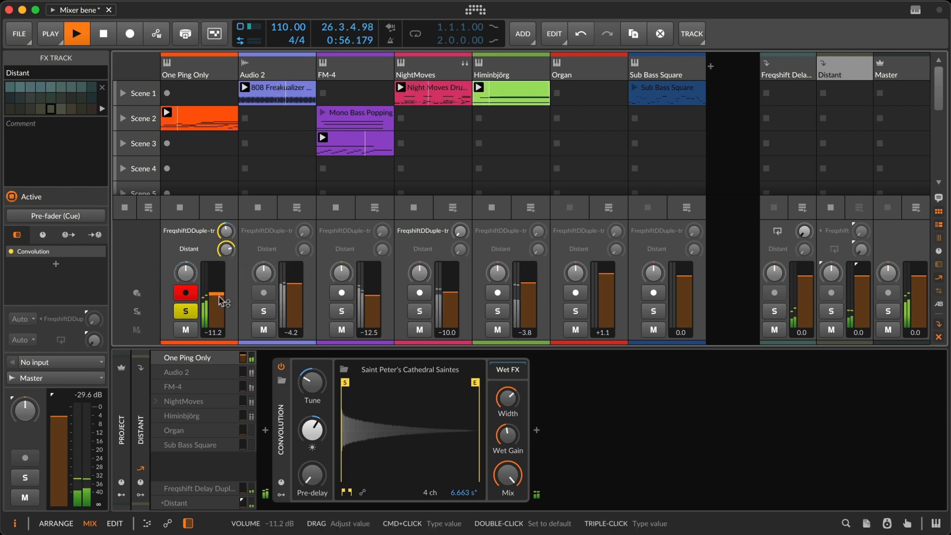
- Pull One Ping Only's volume down to -∞ dB, undo it, and check the pre/post options of its Distant send
drag(216, 294, 218, 332)
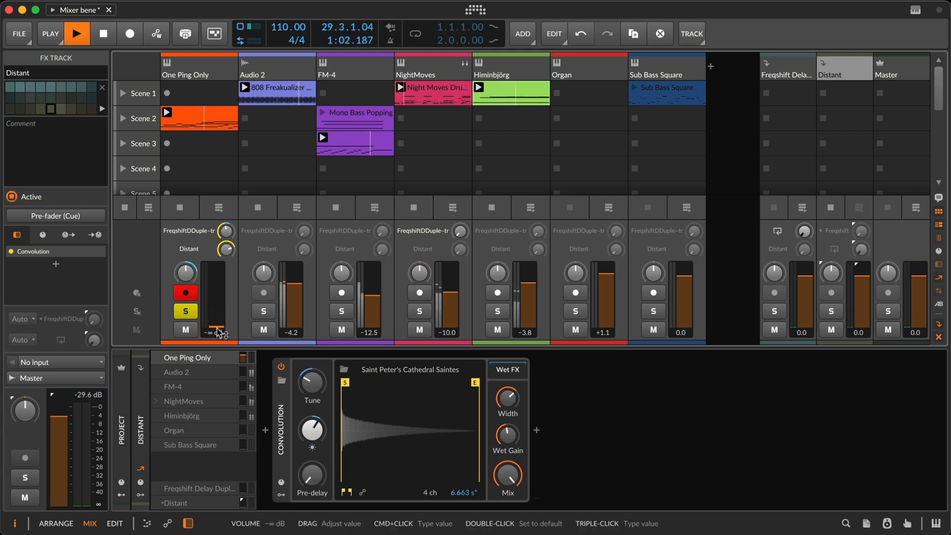
key(super+z)
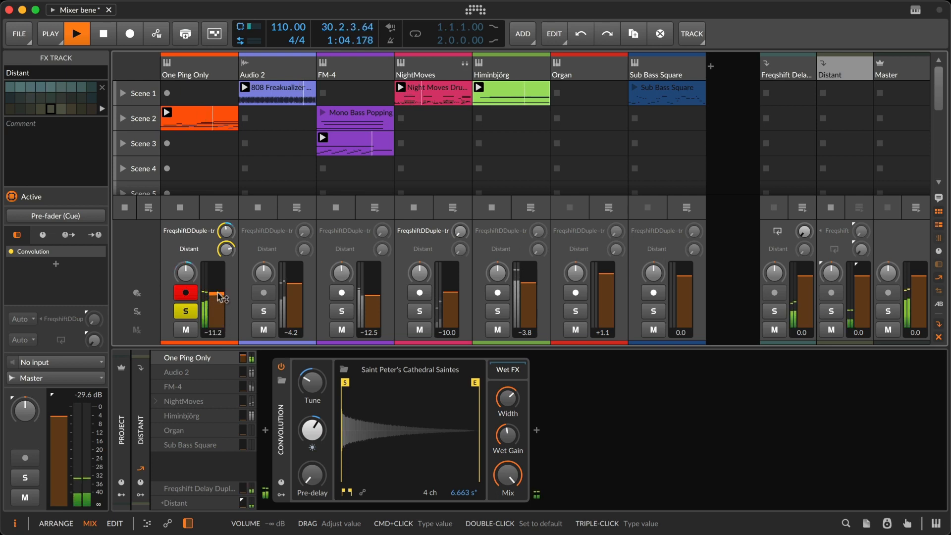
right_click(227, 254)
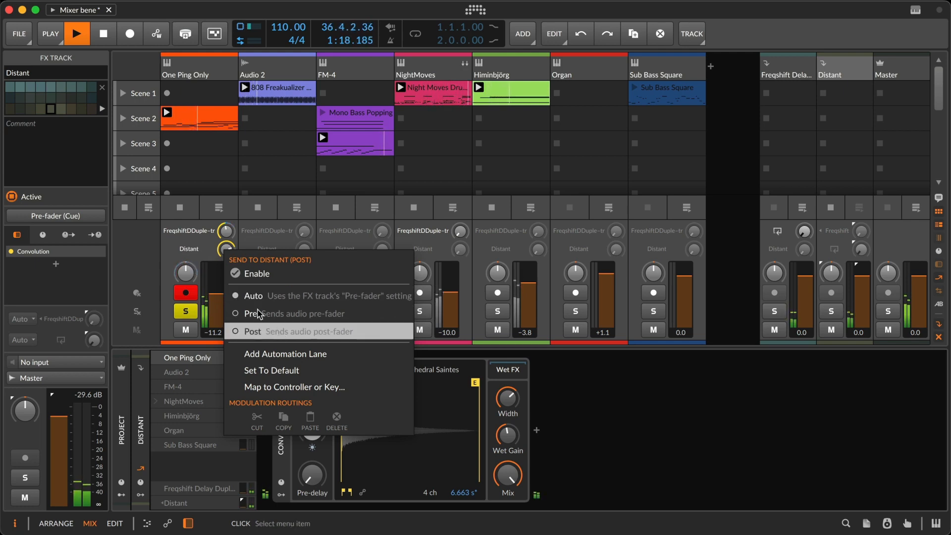
click(226, 250)
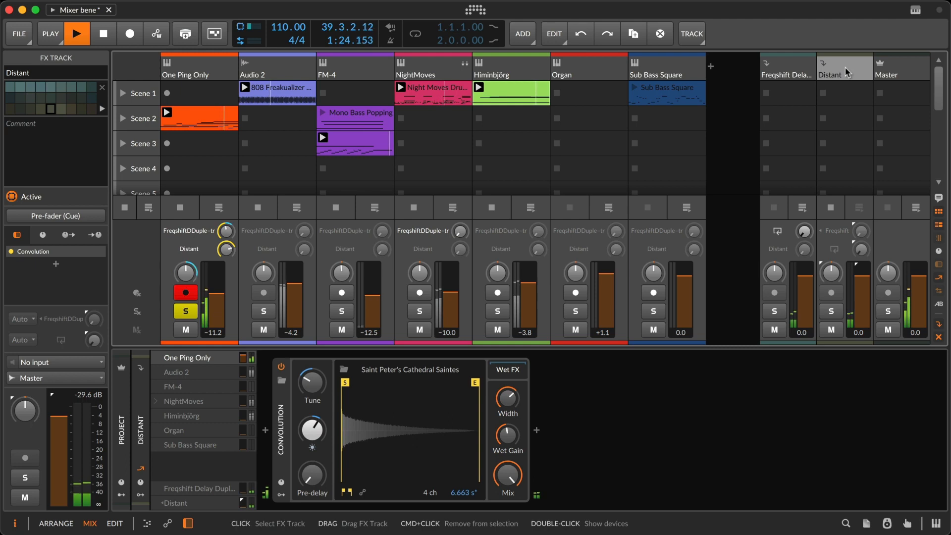
- Enable Pre-fader (Cue) on the Distant FX track and pull One Ping Only's volume down to -∞ dB
click(54, 218)
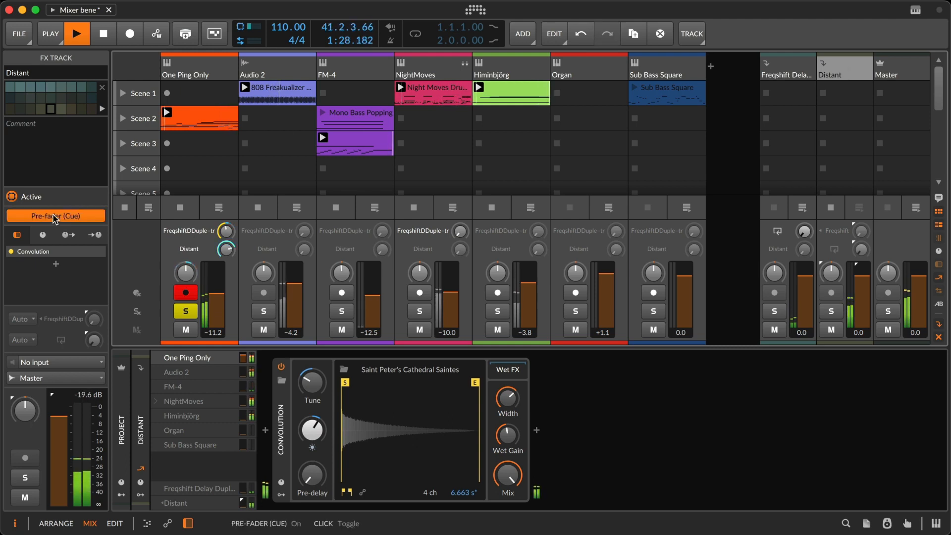
drag(216, 293, 220, 333)
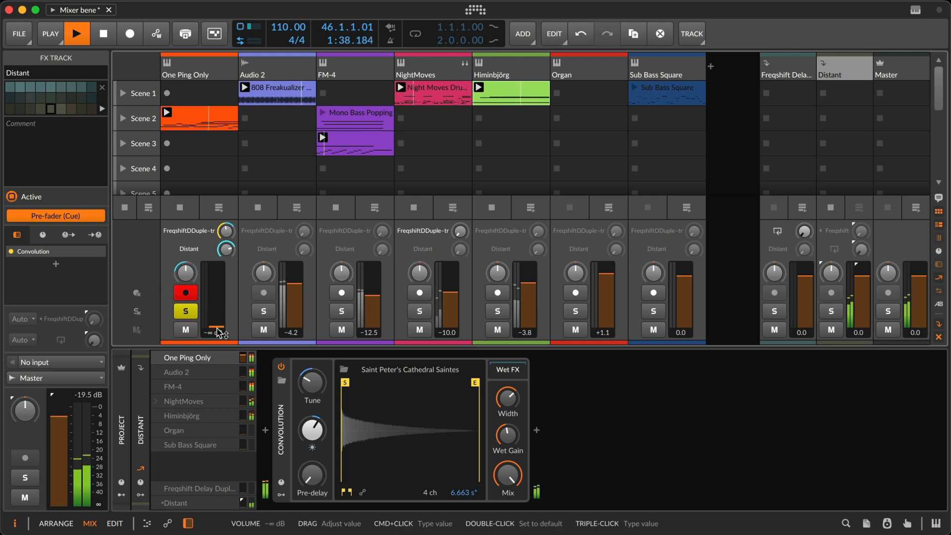
- Lower One Ping Only's send to Distant to about -17.5 dB and bring the track's volume up to about -13.1 dB
drag(245, 360, 244, 373)
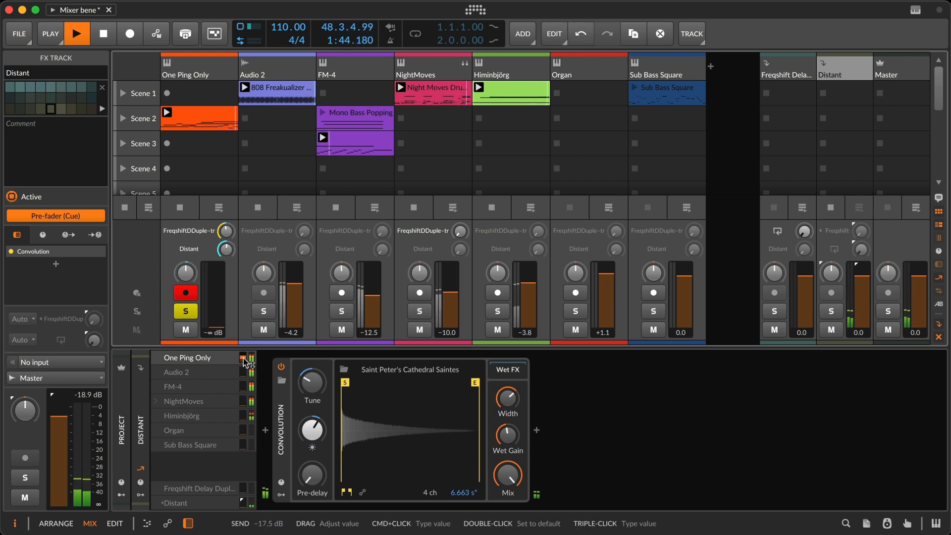
drag(223, 332, 223, 299)
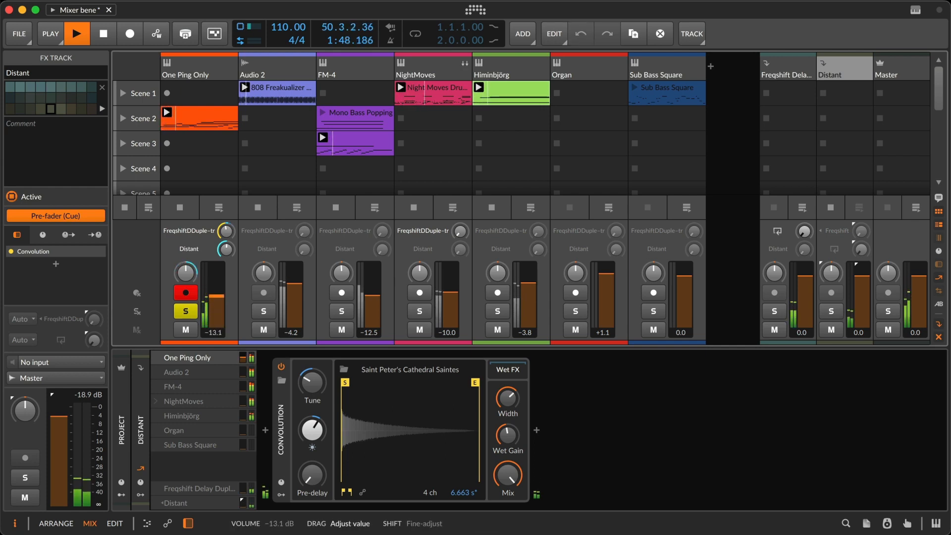
- Disable Pre-fader (Cue) on the Distant FX track and set One Ping Only's own send to Distant to Pre
click(55, 215)
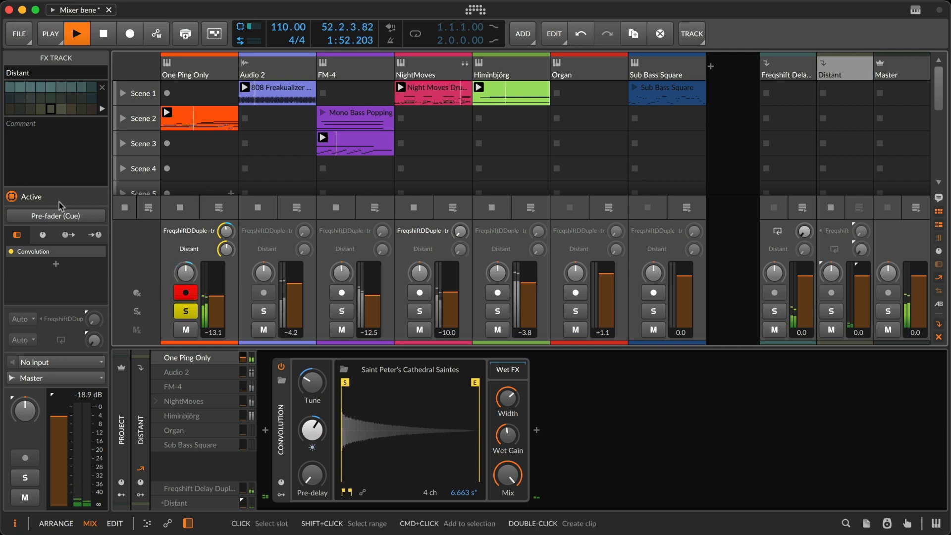
right_click(225, 249)
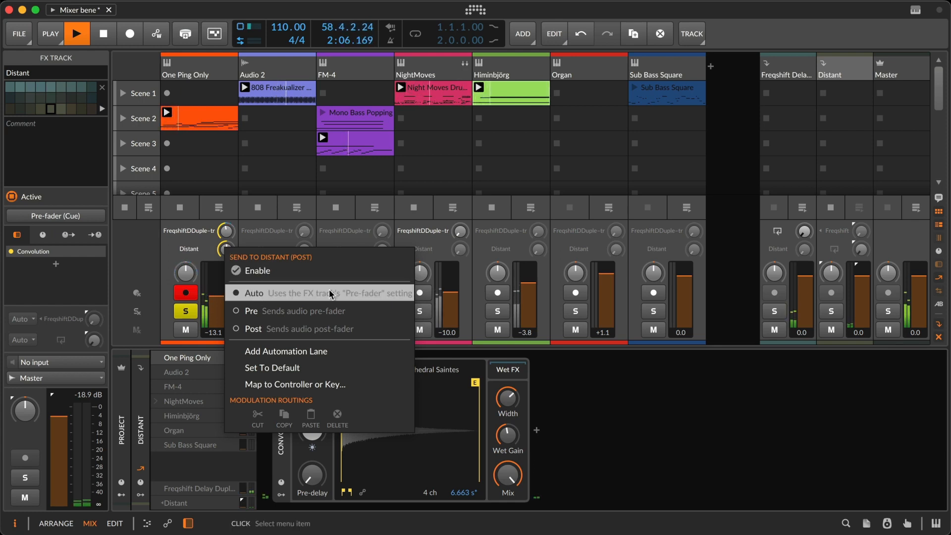
click(311, 311)
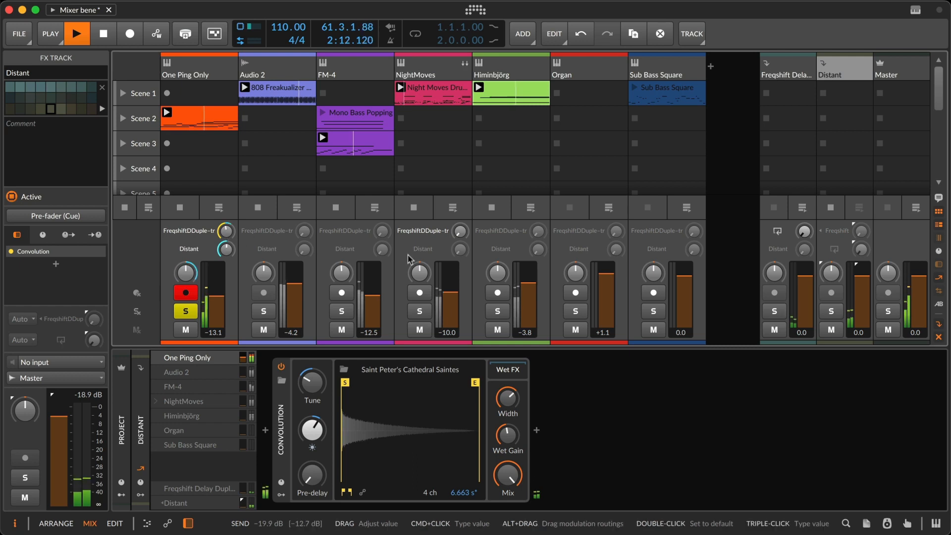
- Raise Himinbjörg's send to Distant to about -28.5 dB and audition it soloed with One Ping Only, ending with all tracks unsoloed and playback stopped
drag(535, 253, 535, 234)
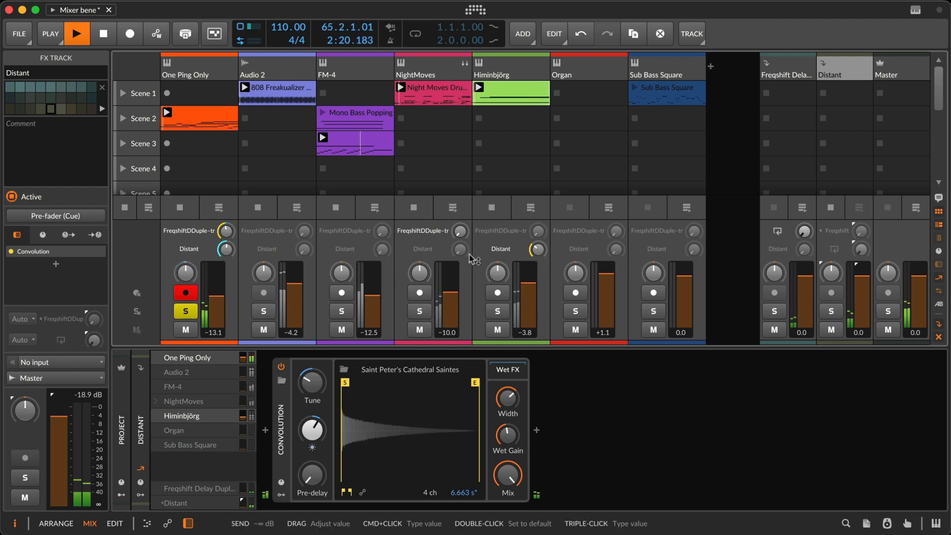
click(498, 311)
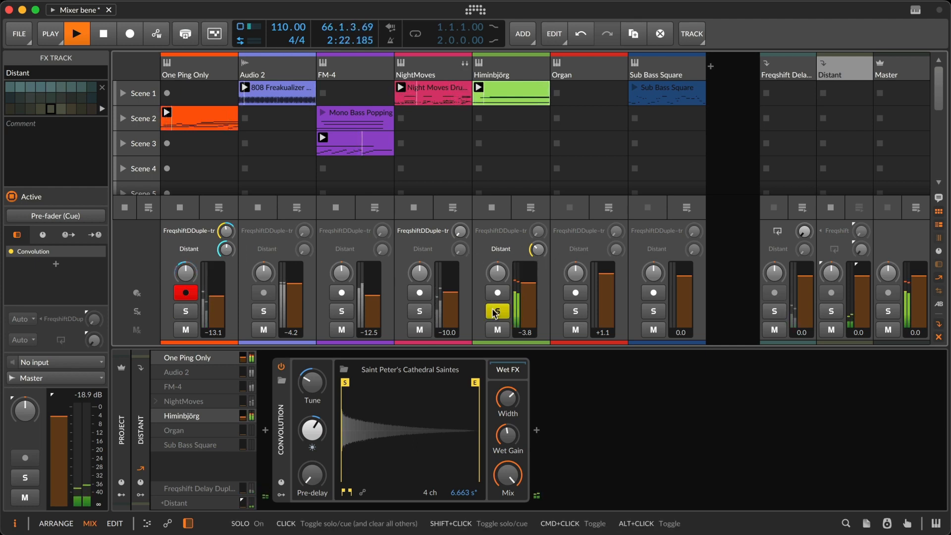
shift+click(182, 316)
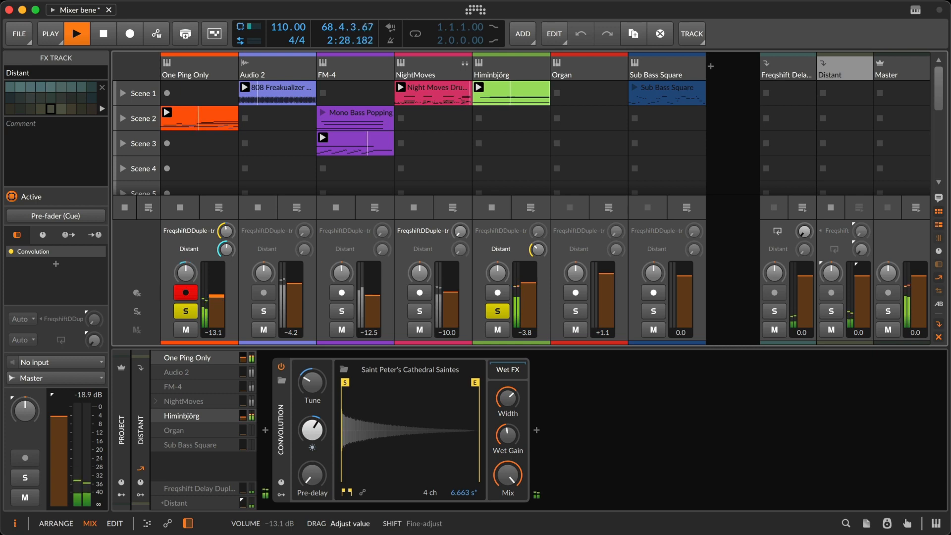
click(193, 311)
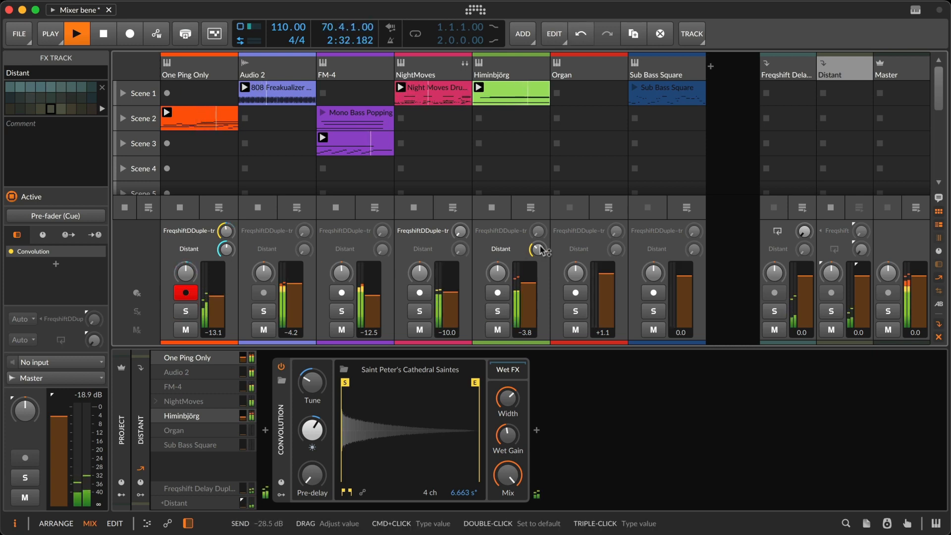
key(space)
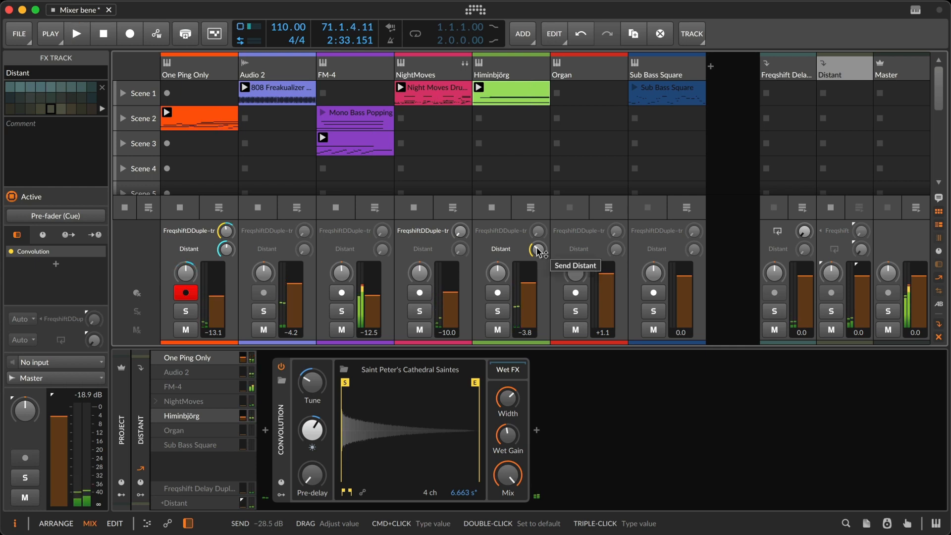
- Lower Himinbjörg's send to Distant to about -37.7 dB and check the options of One Ping Only's Distant send
drag(537, 248, 537, 257)
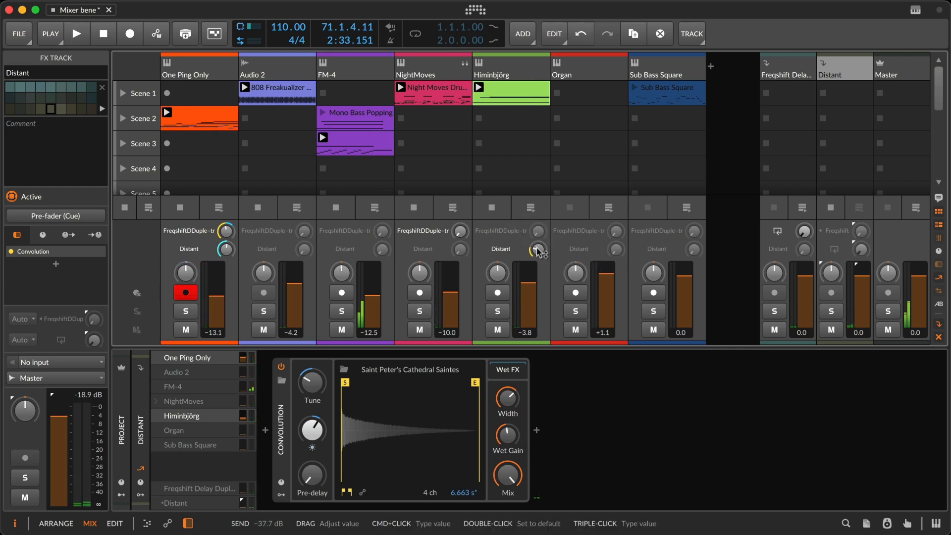
right_click(227, 254)
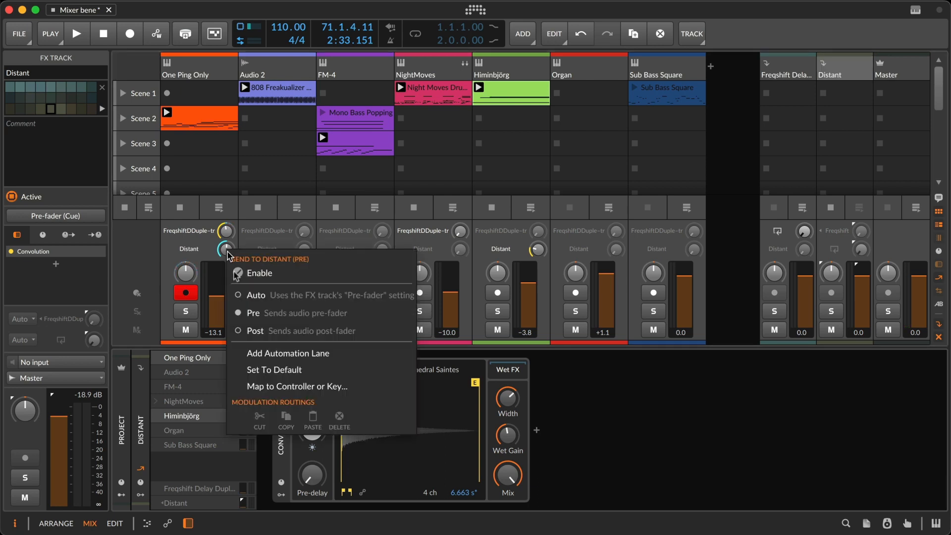
click(189, 248)
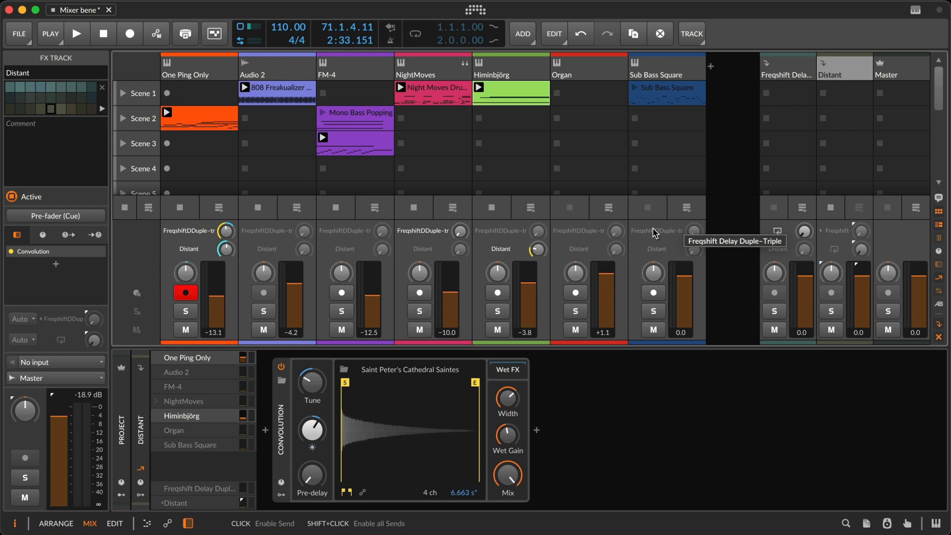
- Create a new project and delete its Audio 2 track
key(super+n)
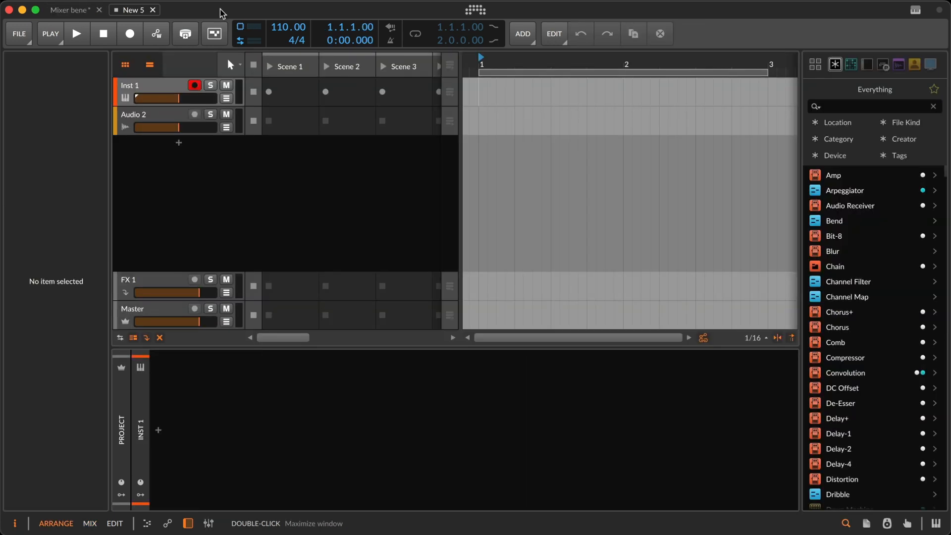
click(153, 118)
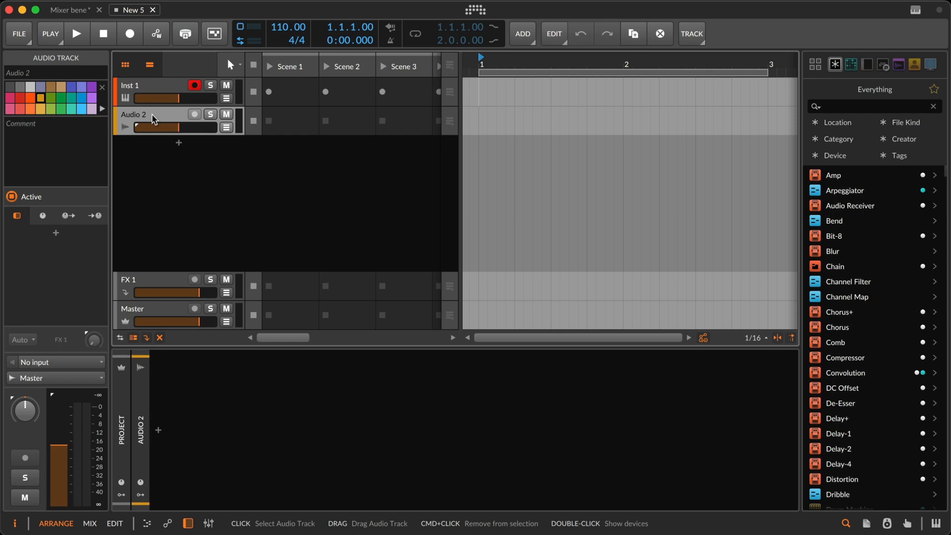
key(Delete)
- Review the Behavior and Recording pages of the application settings, including new track volume and auto-arm options
key(super+comma)
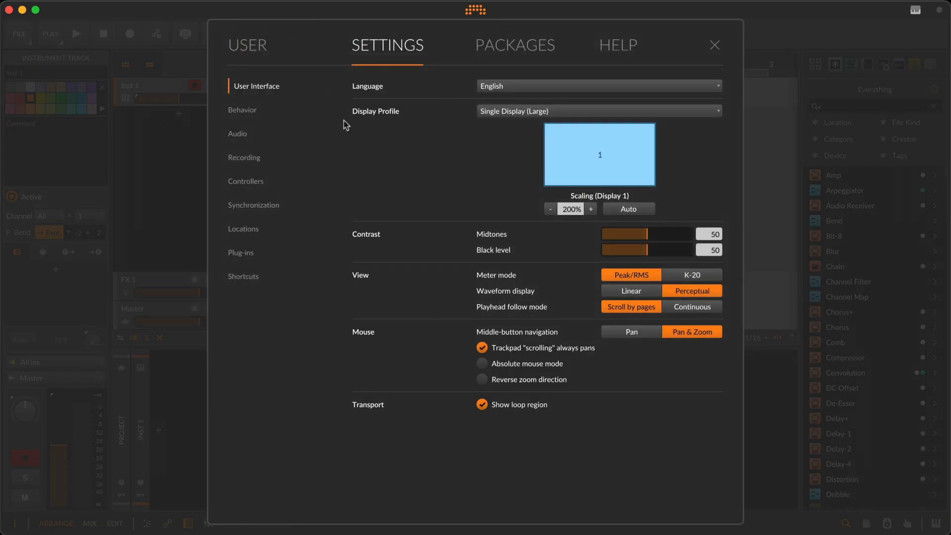
click(248, 115)
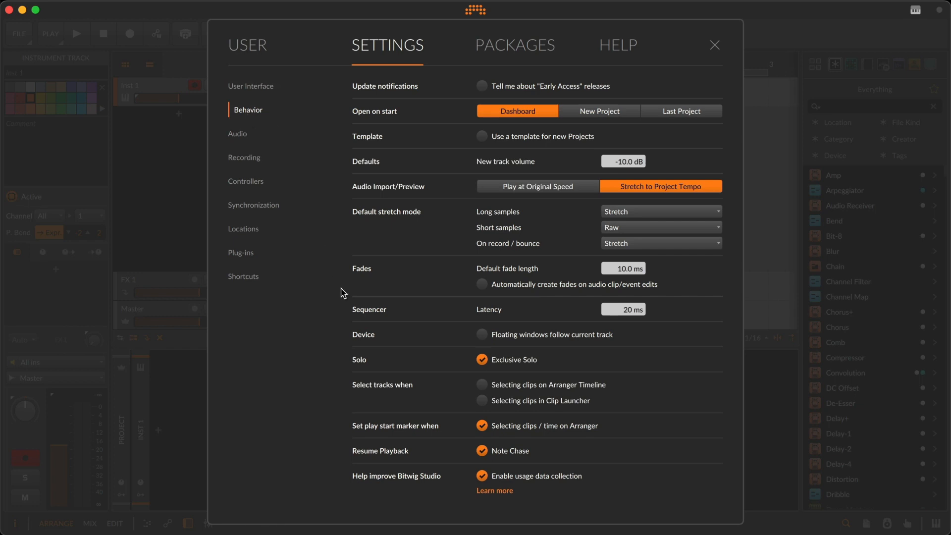
click(251, 158)
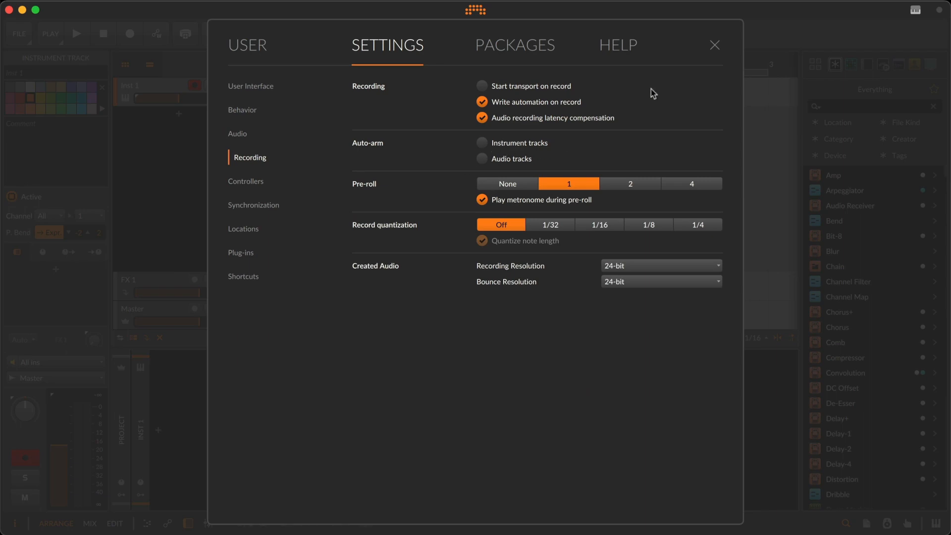
click(714, 47)
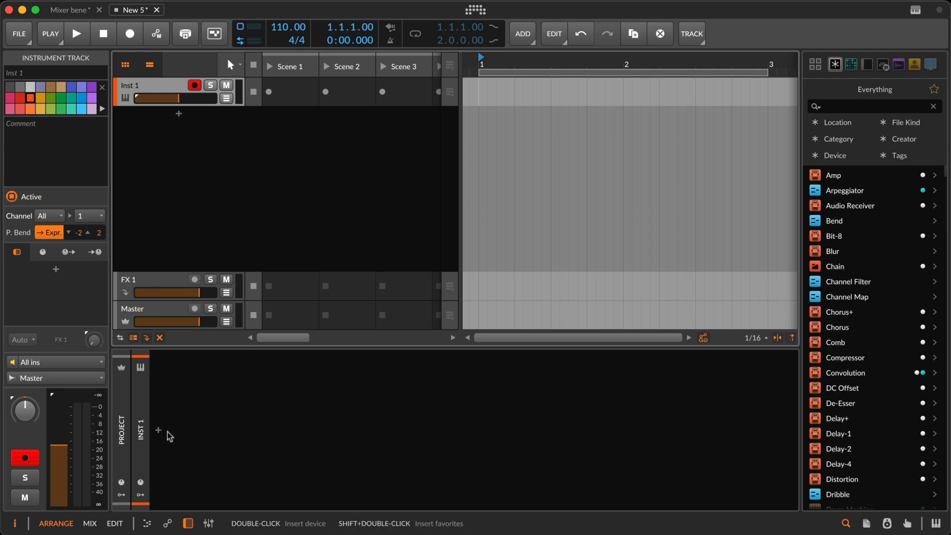
- Insert the Clean Organ preset on the Inst 1 track, filtering instruments by the tag clean and the Organ category
click(160, 431)
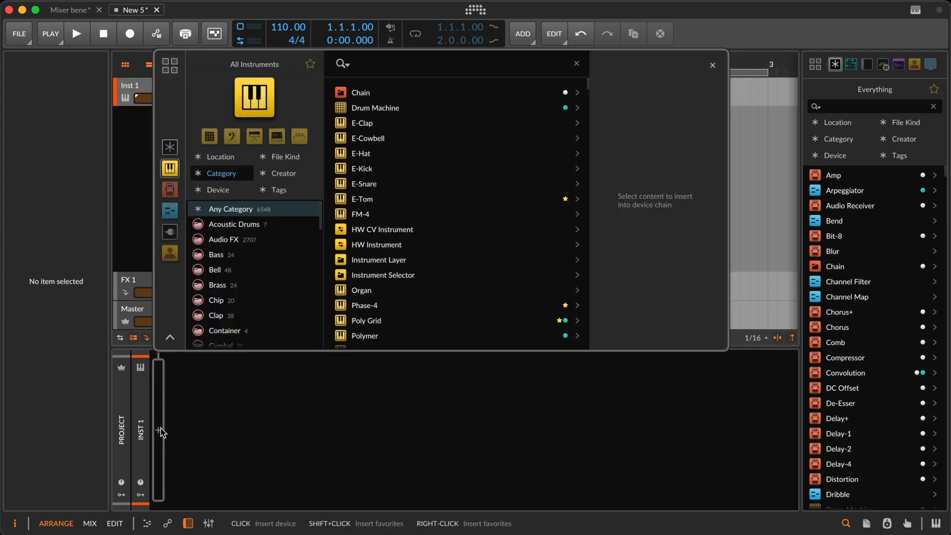
text(clean)
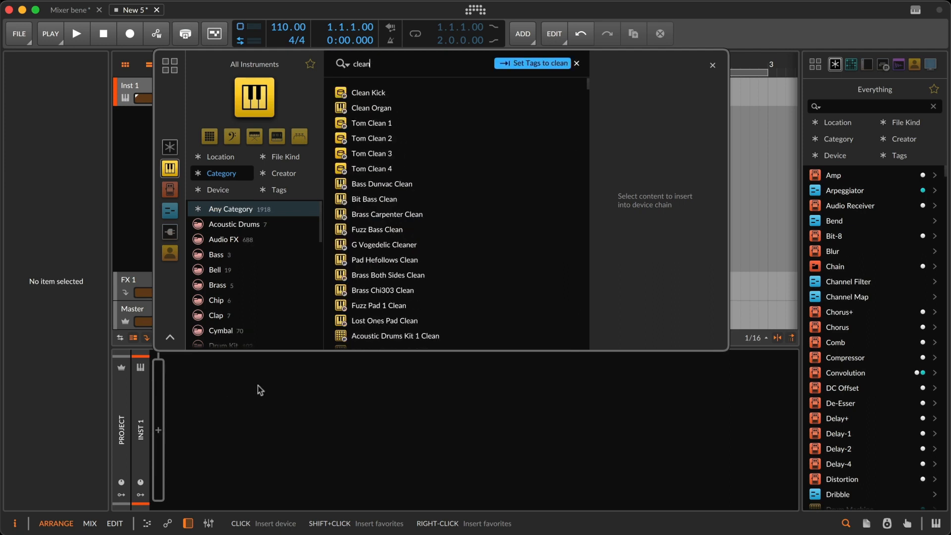
click(537, 64)
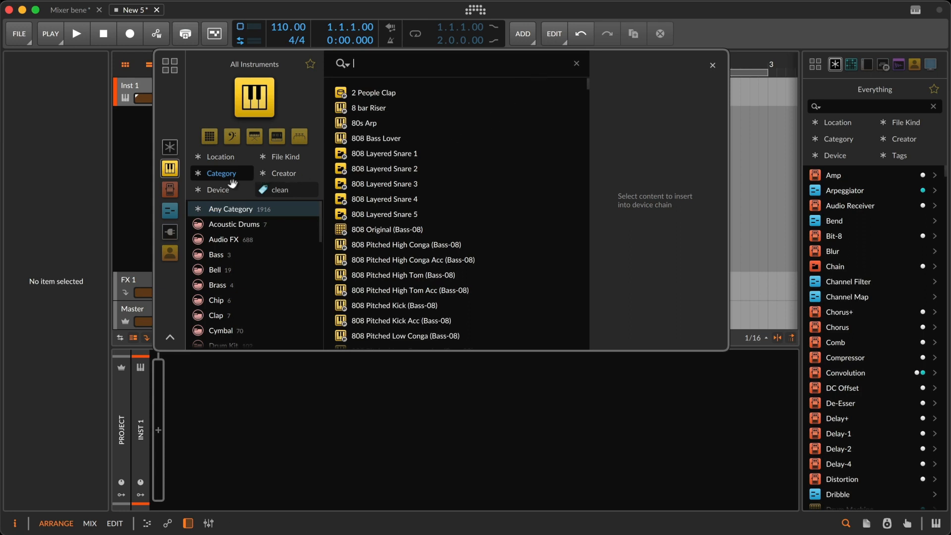
scroll(237, 289, down, 5)
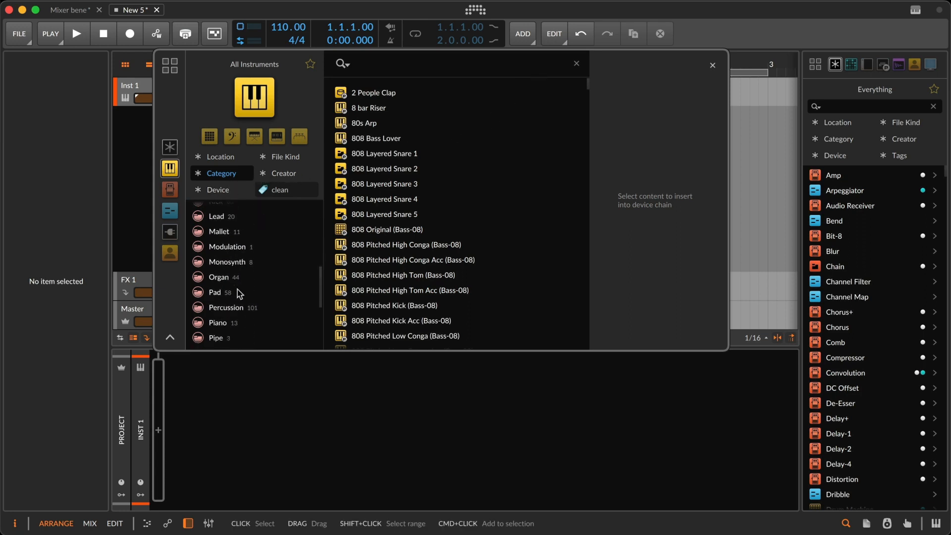
click(237, 277)
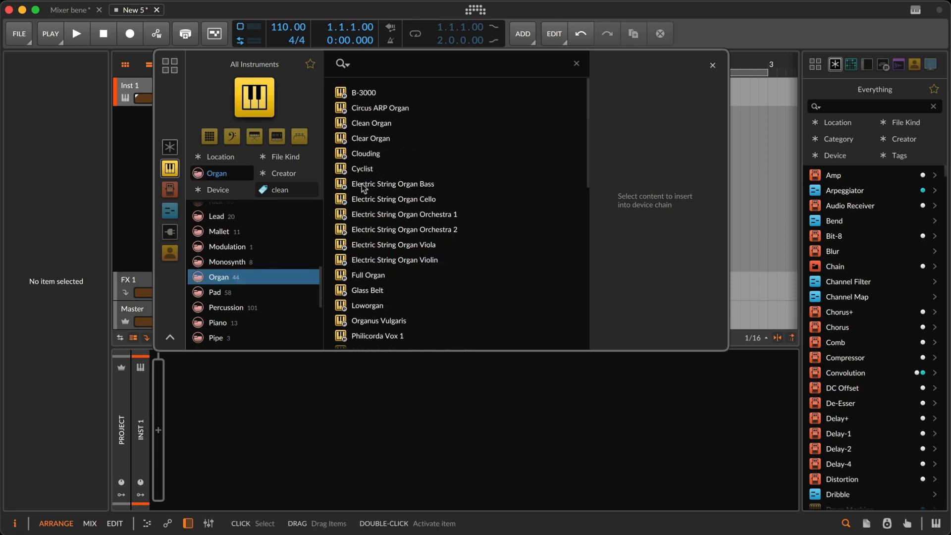
click(403, 123)
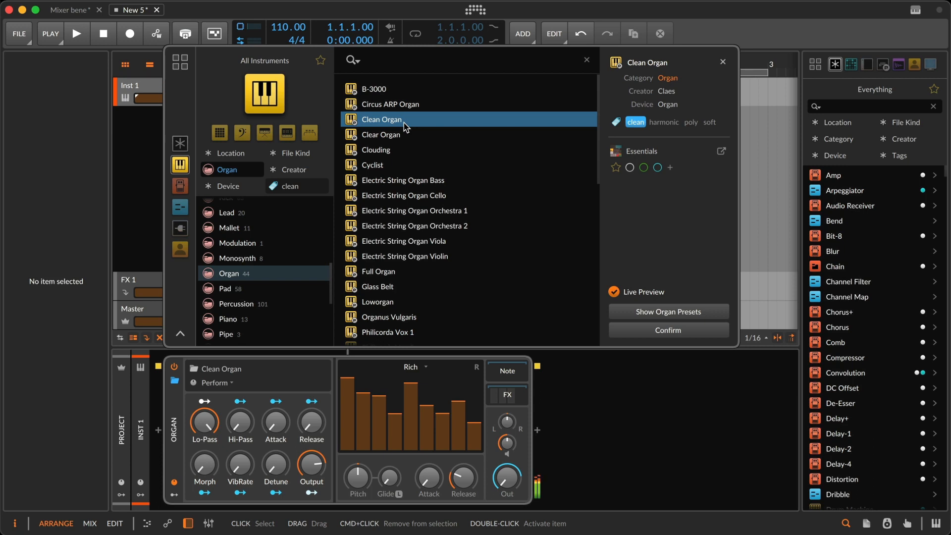
double_click(391, 120)
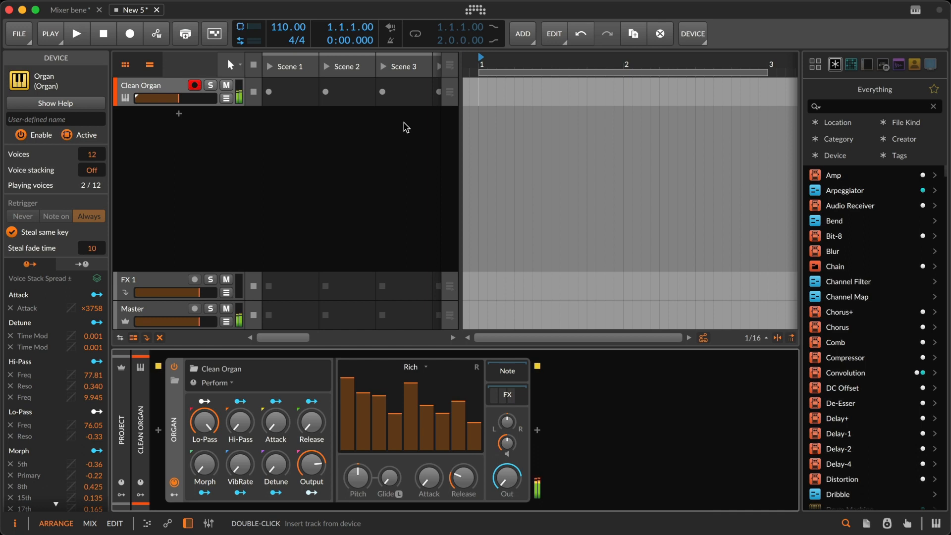
- Duplicate the Clean Organ track and color the copy amber
click(171, 89)
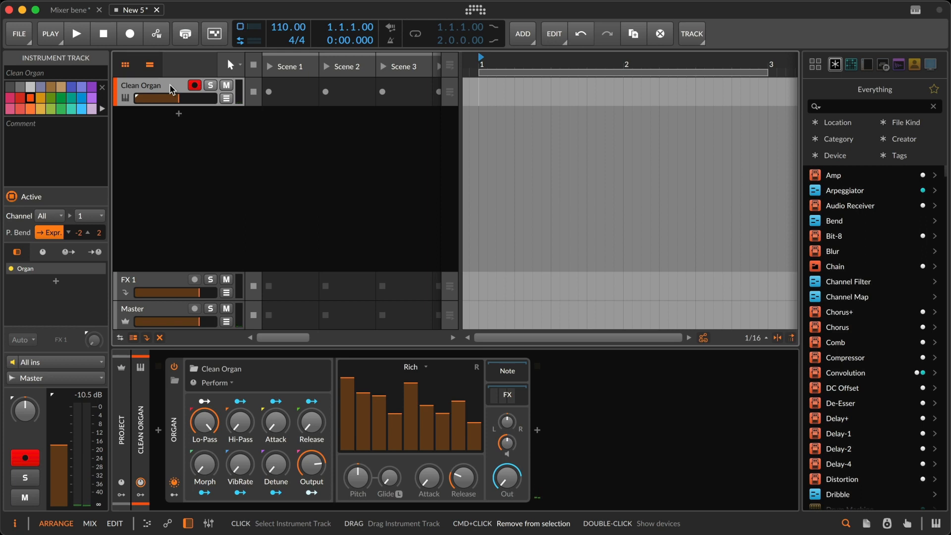
key(super+d)
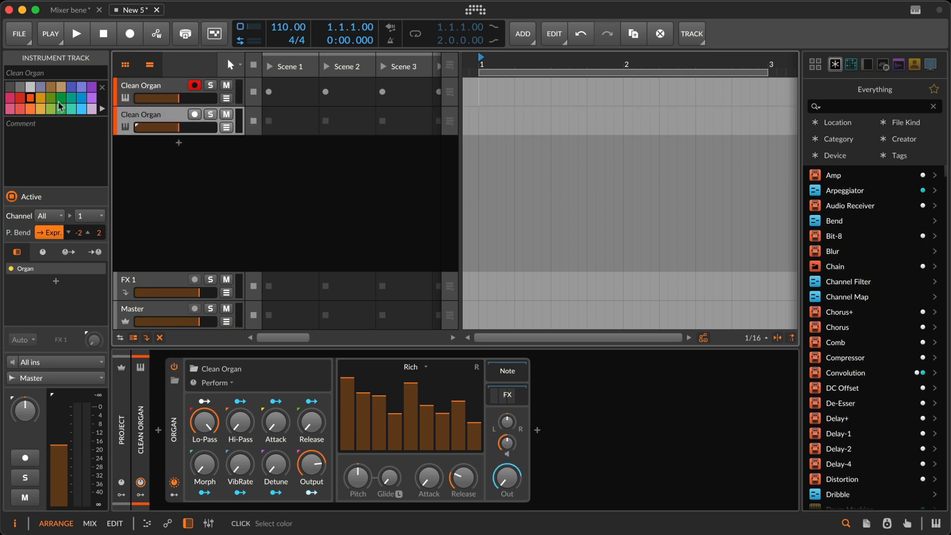
click(39, 99)
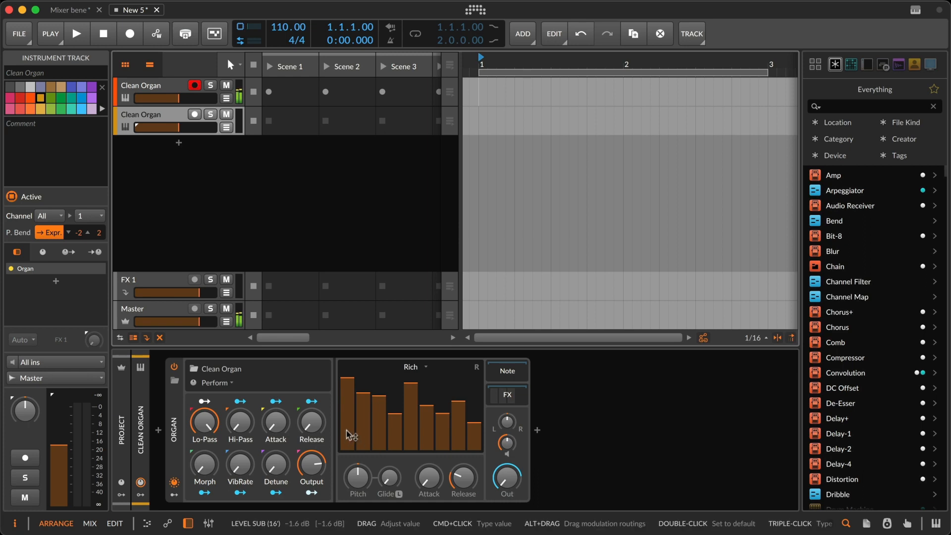
- Disarm the first Clean Organ track and set the monitor mode of both organ tracks to On
right_click(196, 89)
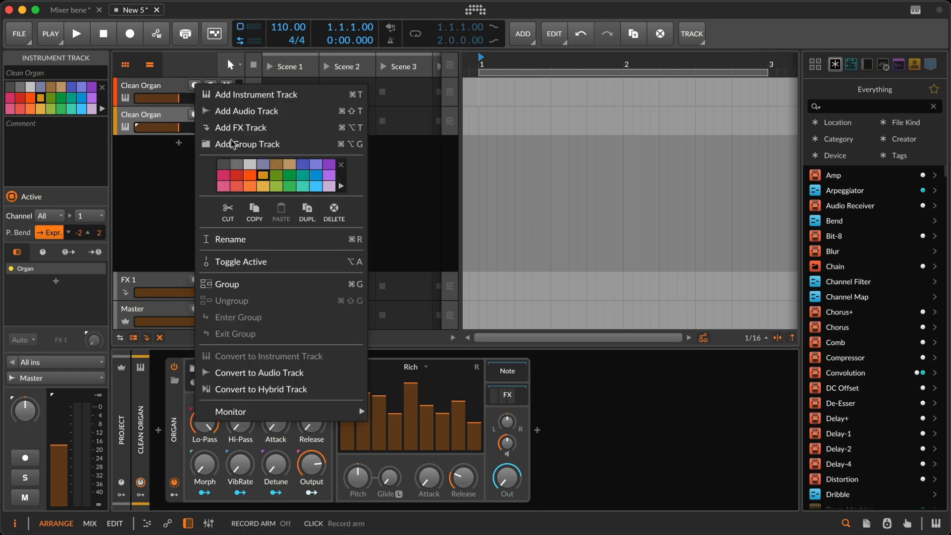
click(154, 202)
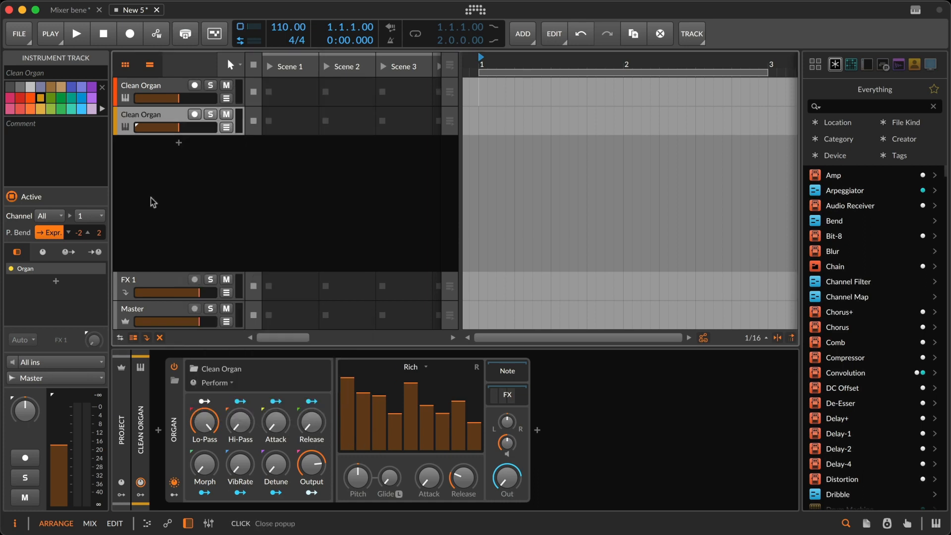
click(13, 363)
click(25, 420)
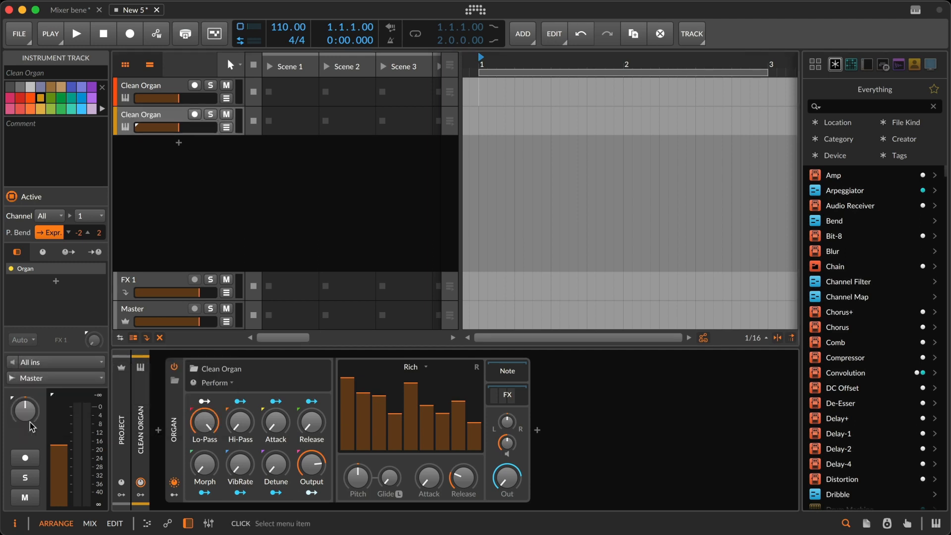
click(165, 97)
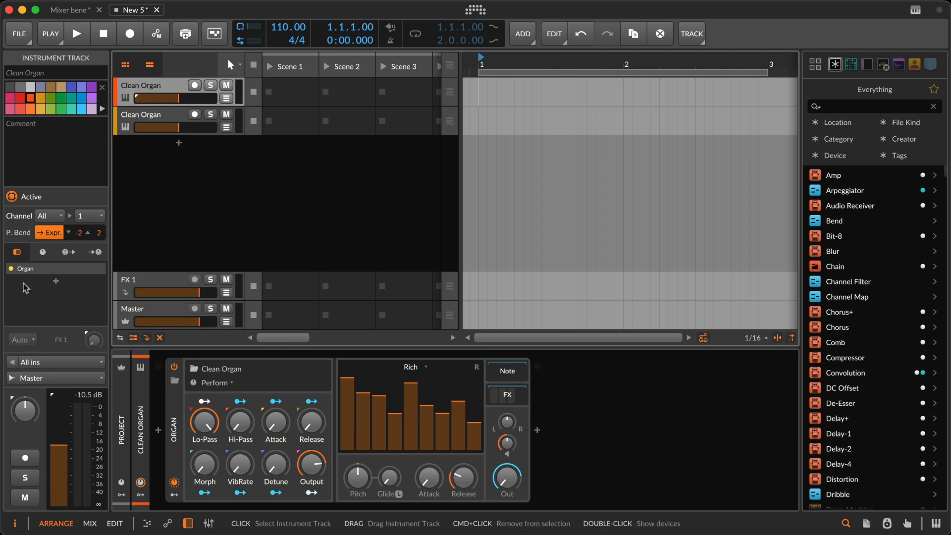
click(12, 364)
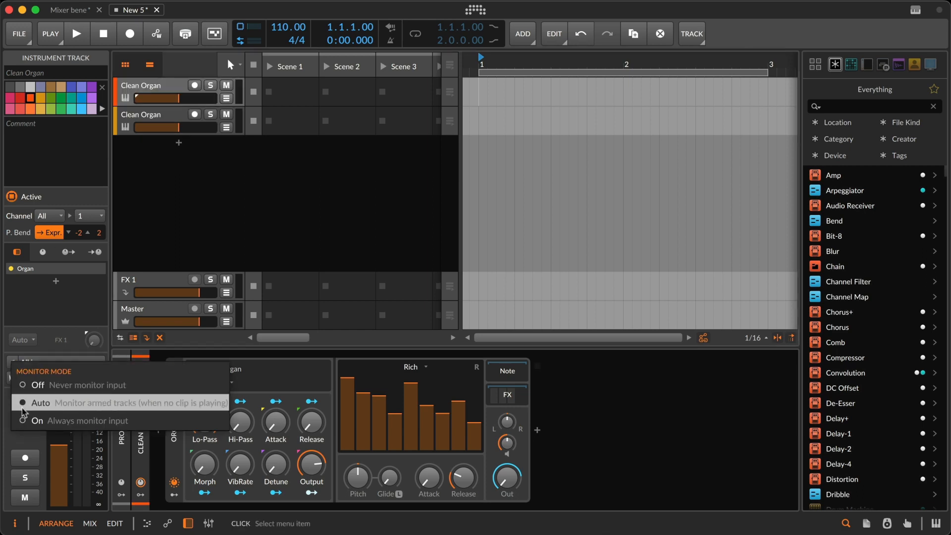
click(25, 419)
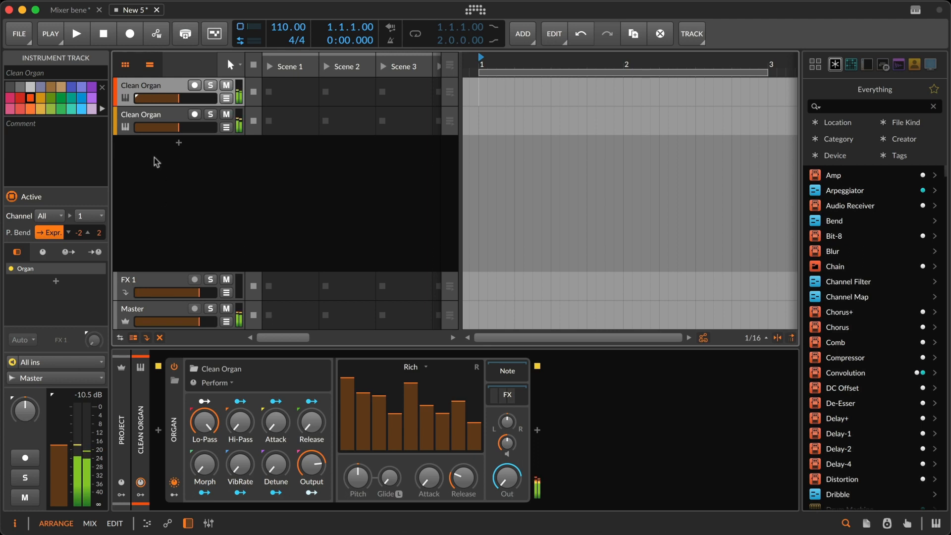
- Raise the amber Clean Organ's pitch by about 5 semitones, and pan the first organ left and the amber one about 43% right
click(156, 118)
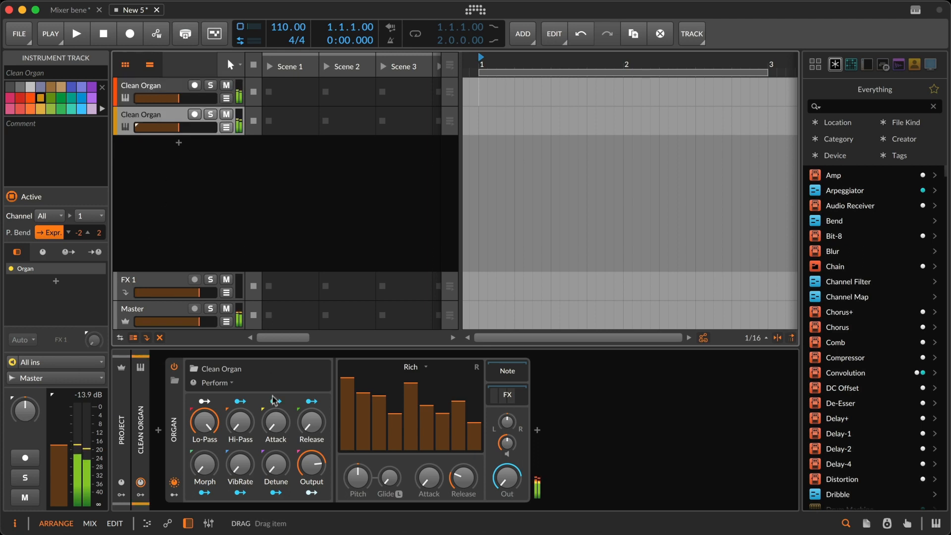
drag(358, 484, 358, 468)
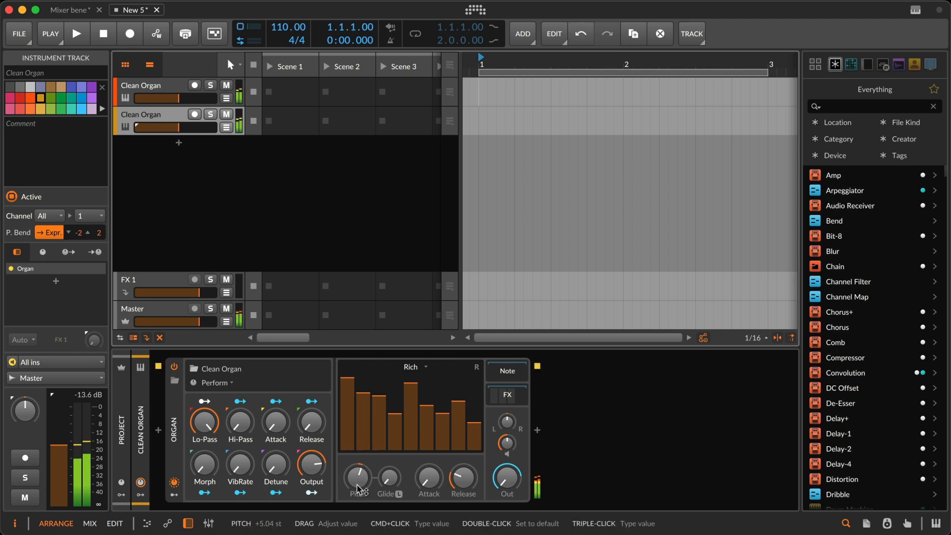
key(alt+2)
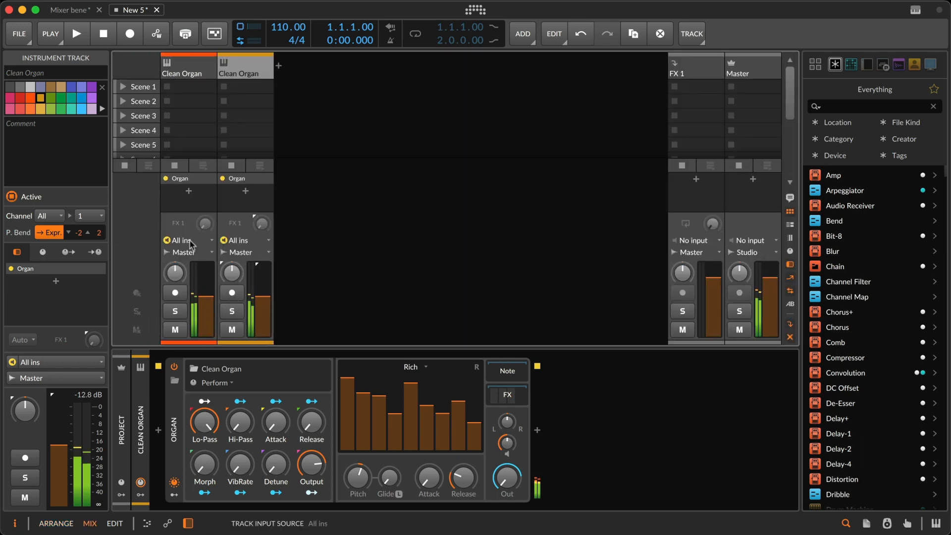
drag(181, 264, 232, 262)
drag(231, 272, 240, 280)
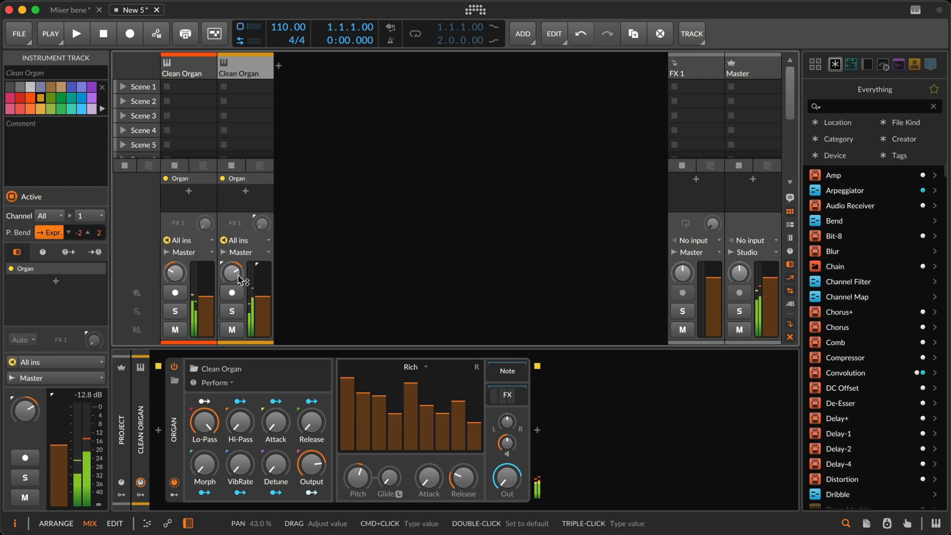
- Group the two Clean Organ tracks and lower the group's volume all the way down
click(192, 70)
shift+click(231, 73)
key(super+g)
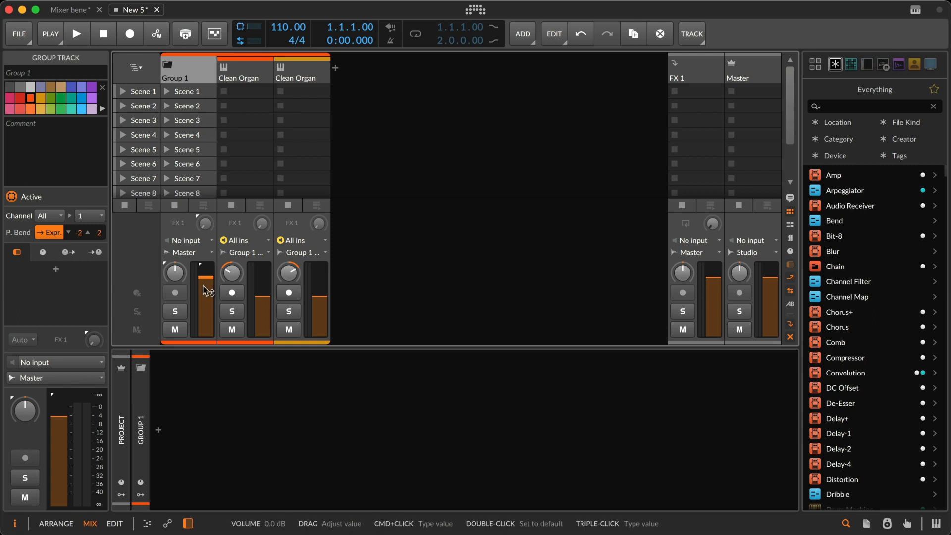
drag(205, 289, 204, 341)
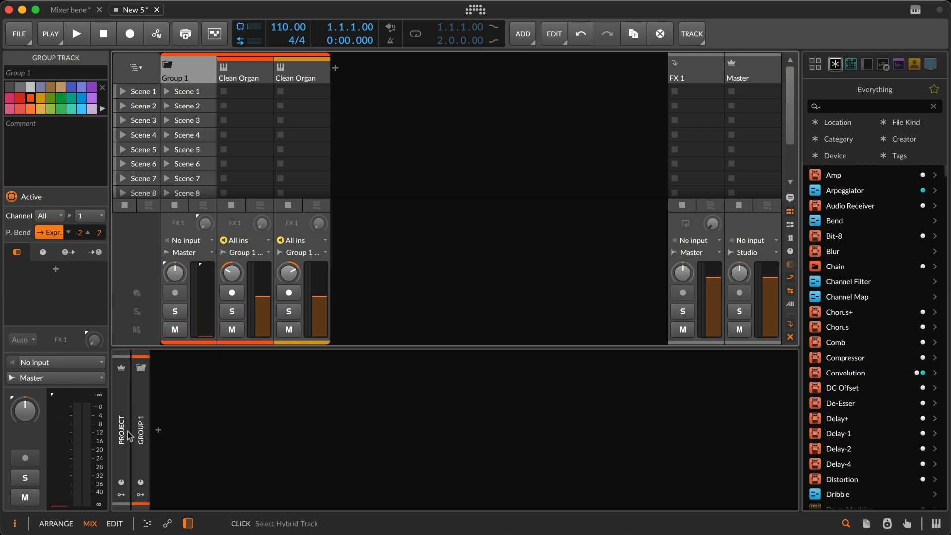
- Add an AHDSR modulator to the project-level modulators, searching for "delay"
click(122, 495)
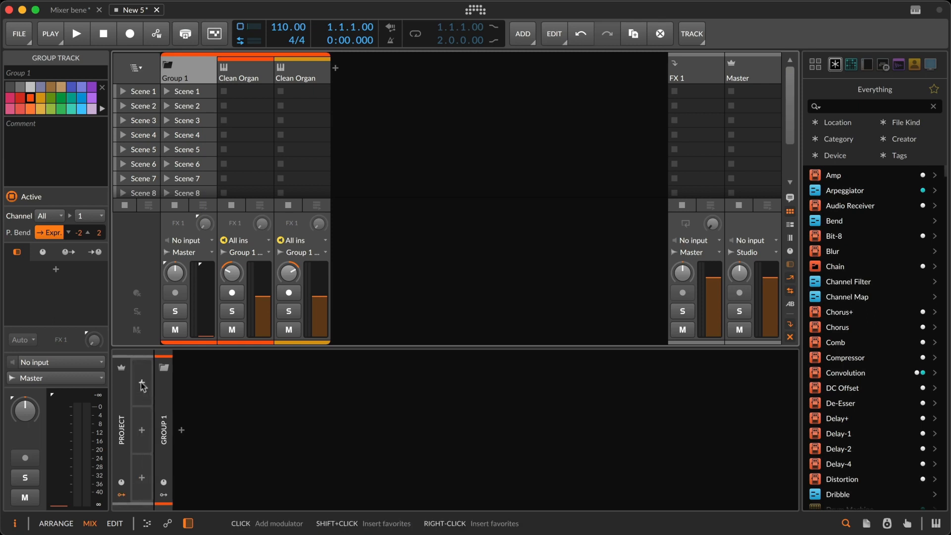
click(141, 384)
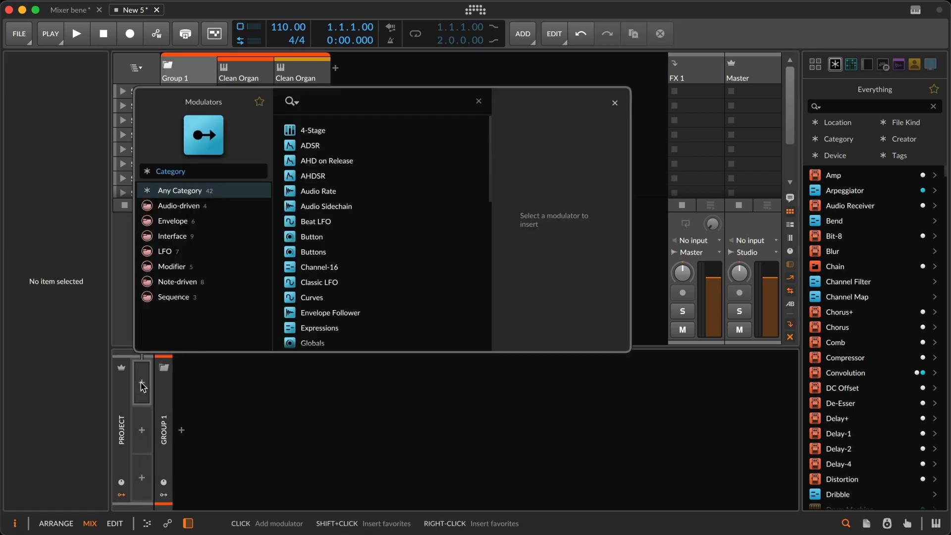
text(dela)
key(BackSpace)
key(BackSpace)
text(elay)
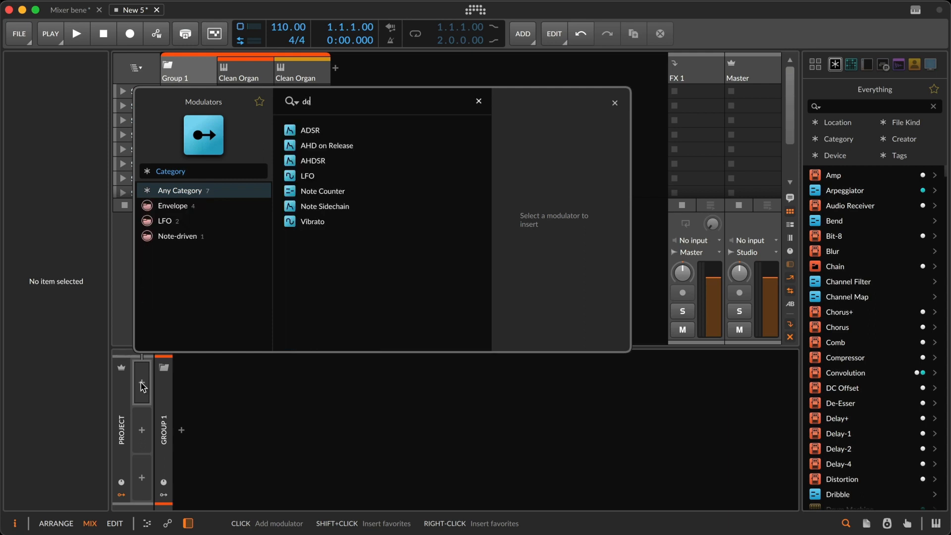
key(Down)
key(Down)
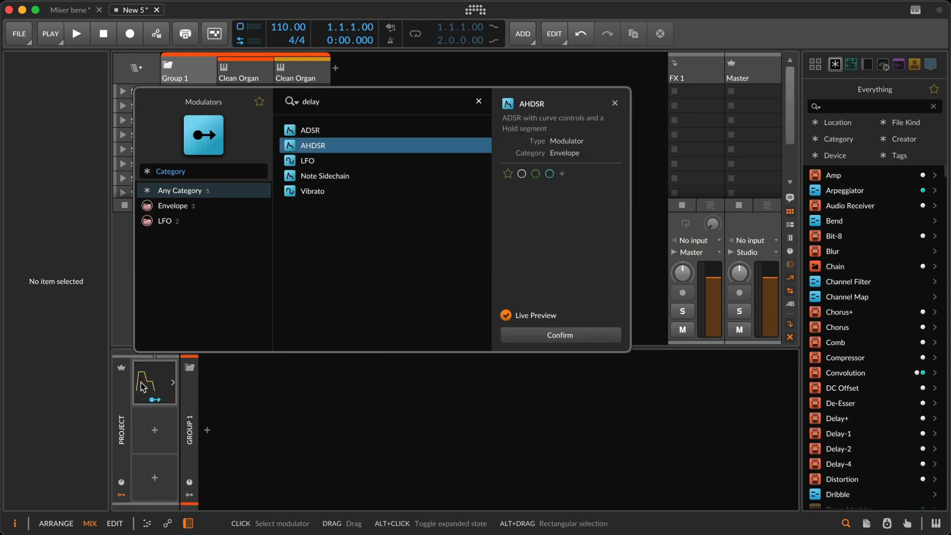
key(Return)
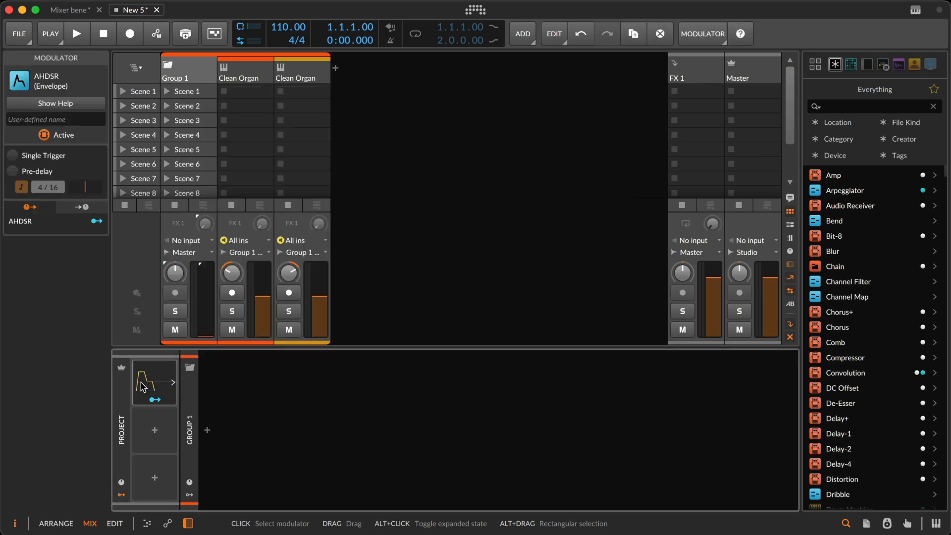
- Give the AHDSR modulator a pre-delay of 2.00 s in time units instead of 16th notes, and enable Single Trigger
click(34, 171)
click(22, 186)
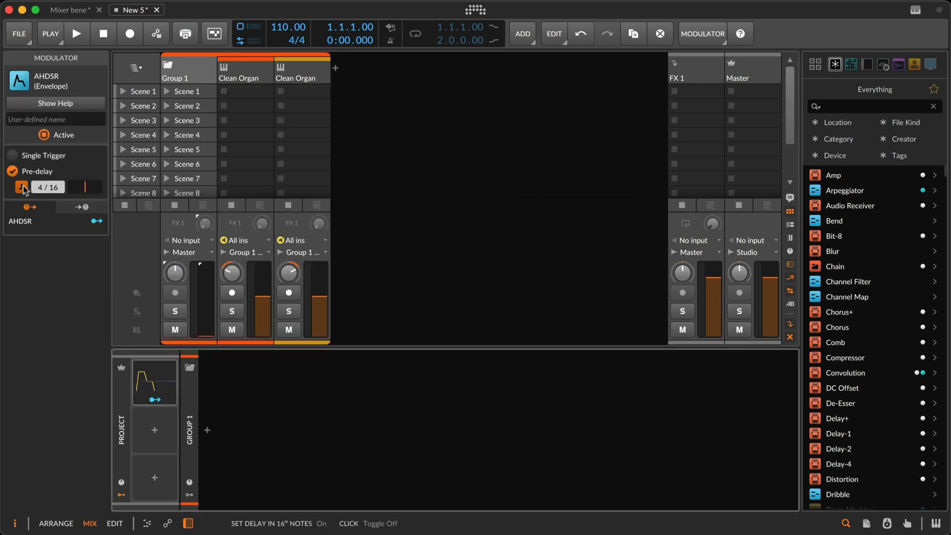
super+click(40, 187)
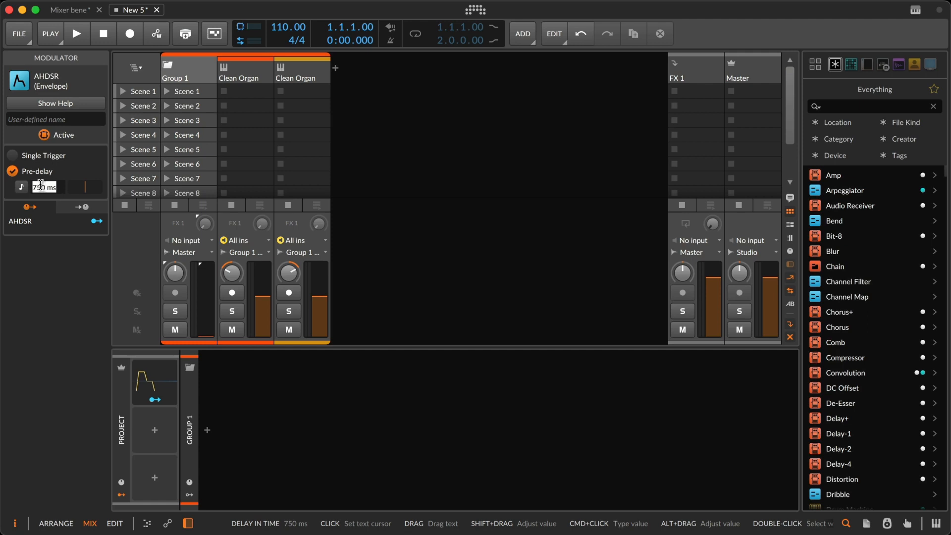
text(2000)
key(Return)
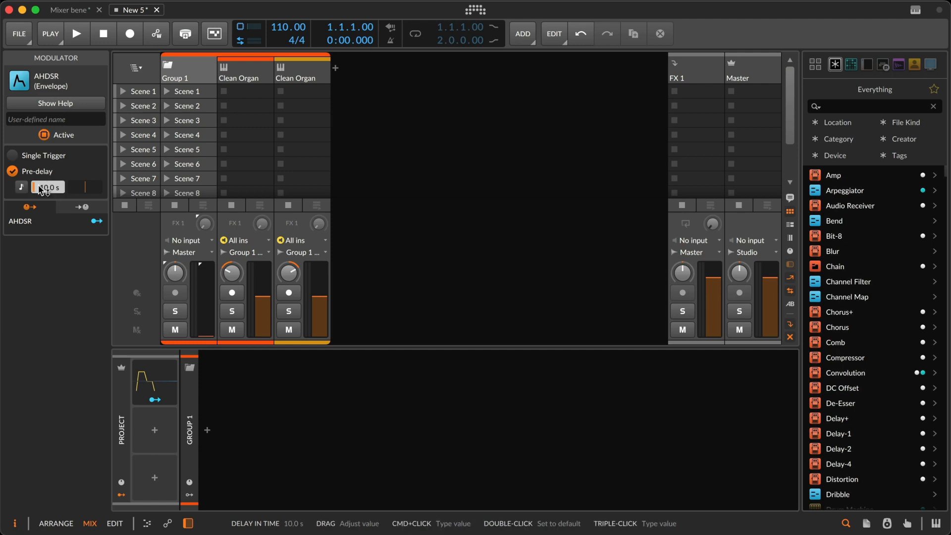
super+click(41, 188)
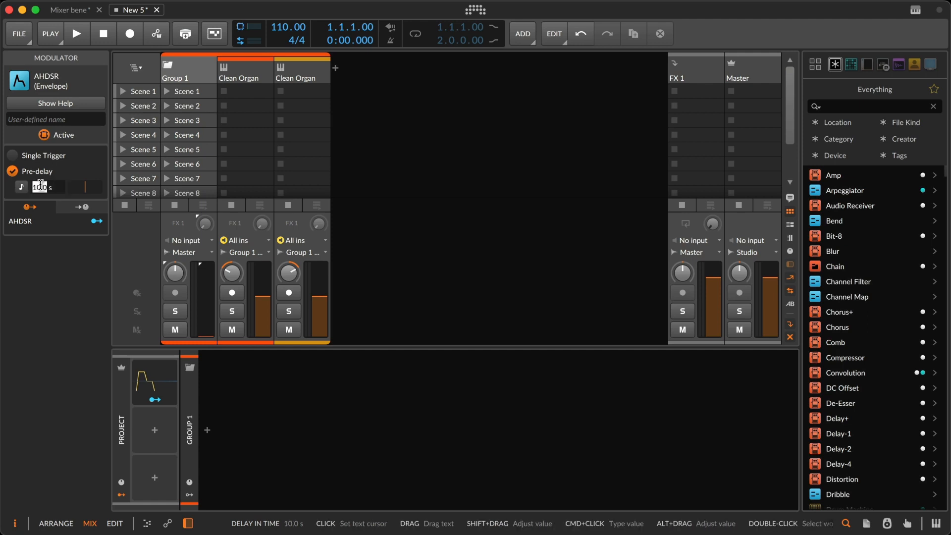
text(2.)
key(Return)
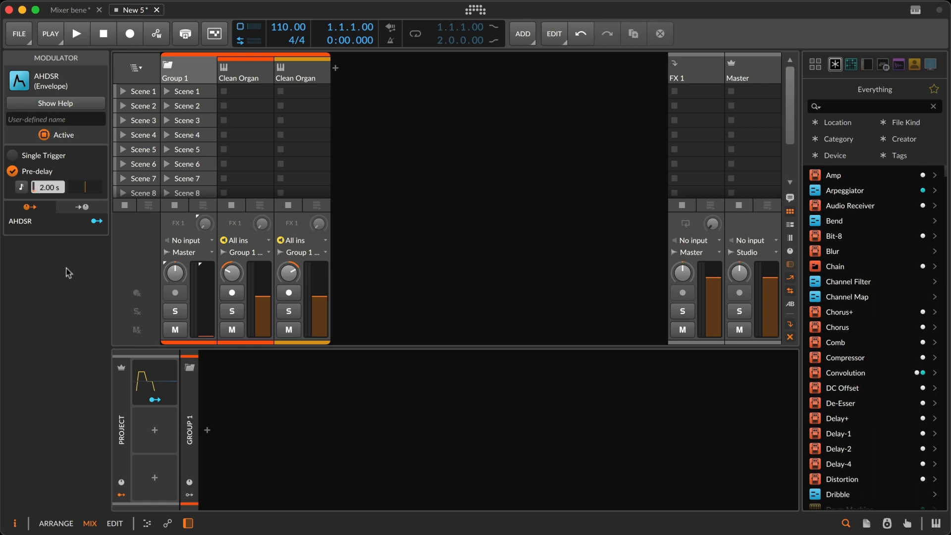
click(19, 156)
- Shape the AHDSR envelope with an attack of about 5.39 s, a decay of 10.0 s and a sustain of about 74.8%
click(157, 382)
click(173, 382)
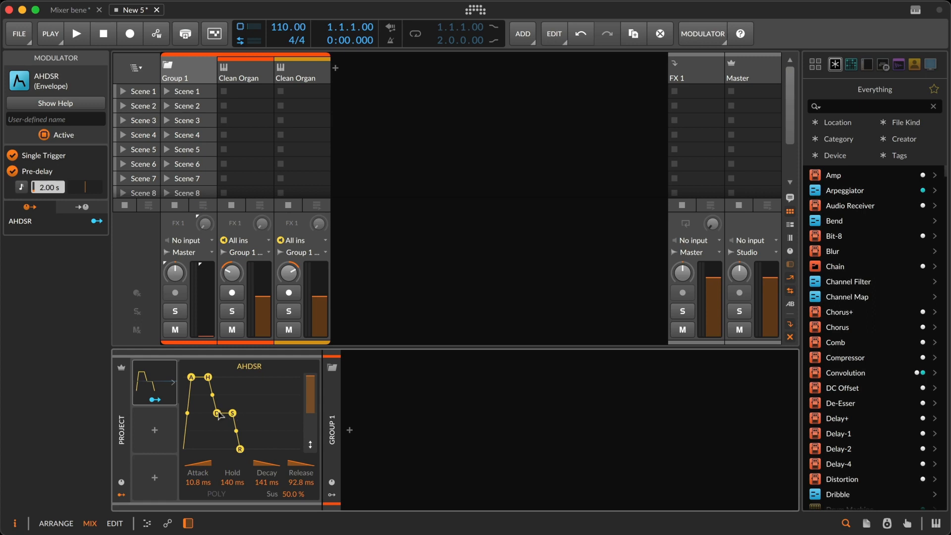
drag(217, 412, 251, 388)
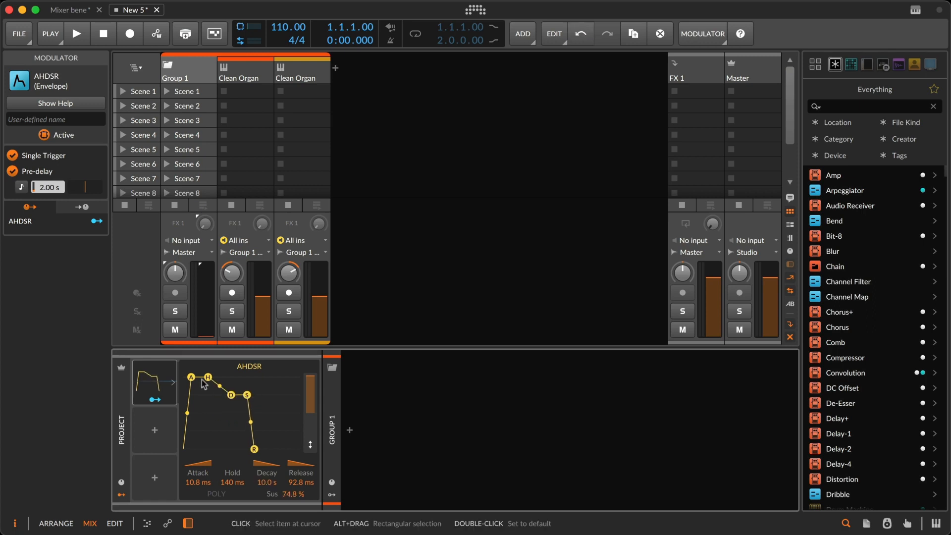
drag(192, 377, 214, 381)
- Map the AHDSR modulator to Group 1's volume with an amount of about 0.989, and collapse the envelope editor
click(151, 401)
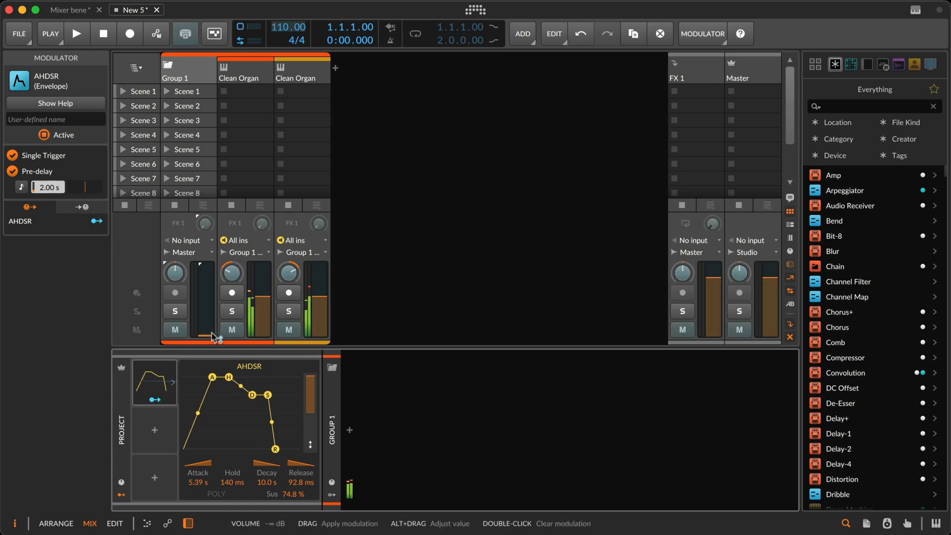
drag(206, 324, 205, 278)
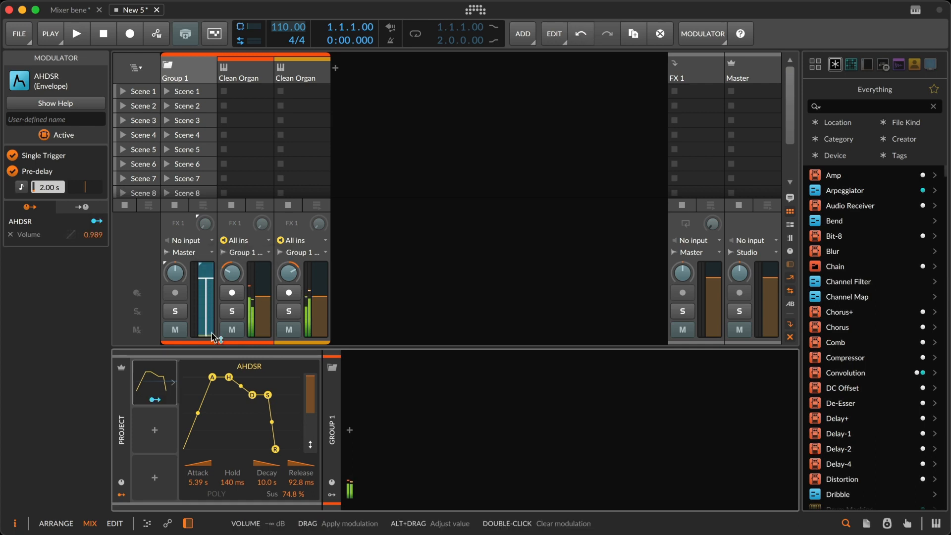
click(140, 381)
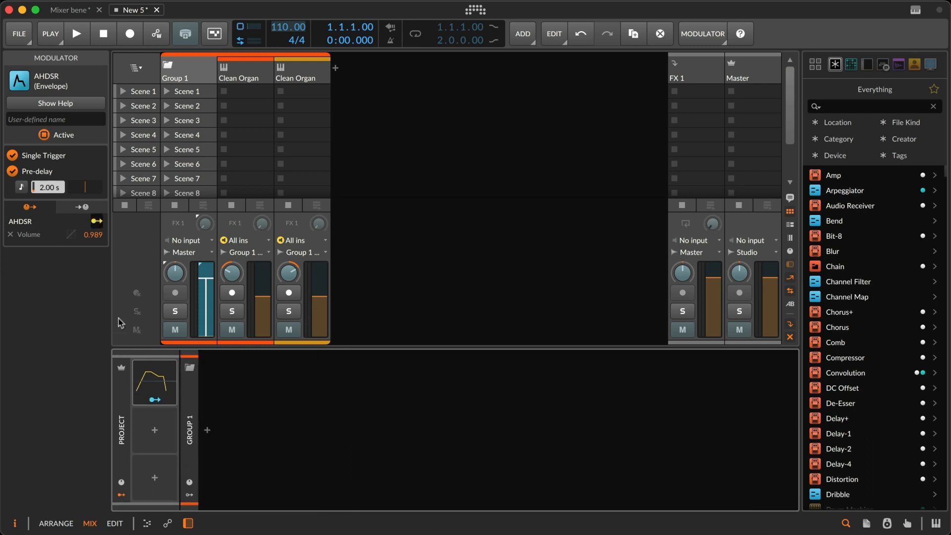
- Set the note source of the project-level modulators to All ins, and lengthen the AHDSR hold to about 1.25 s
click(123, 420)
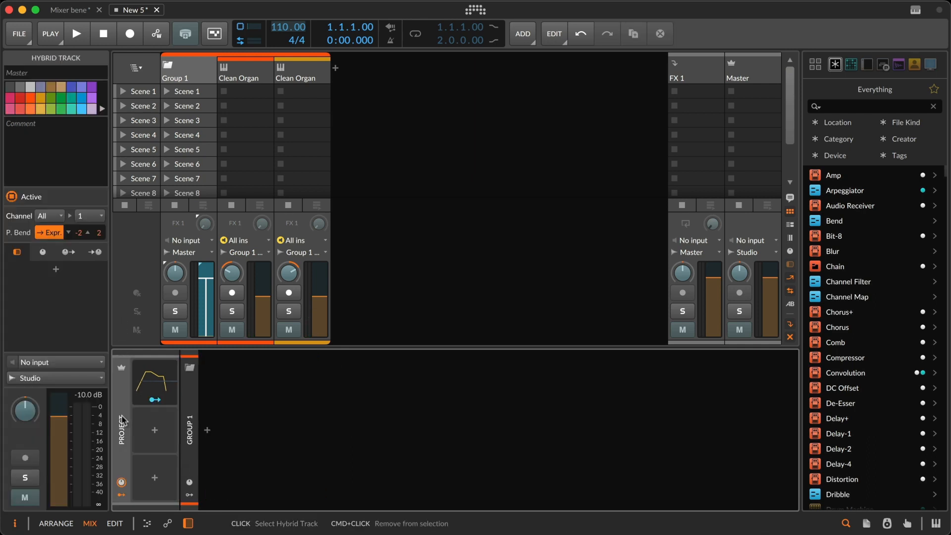
click(69, 253)
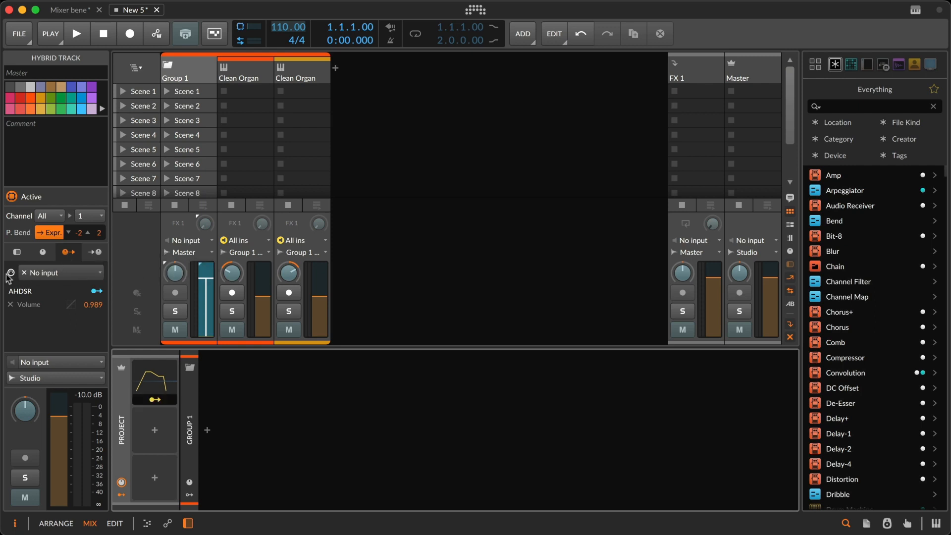
click(40, 275)
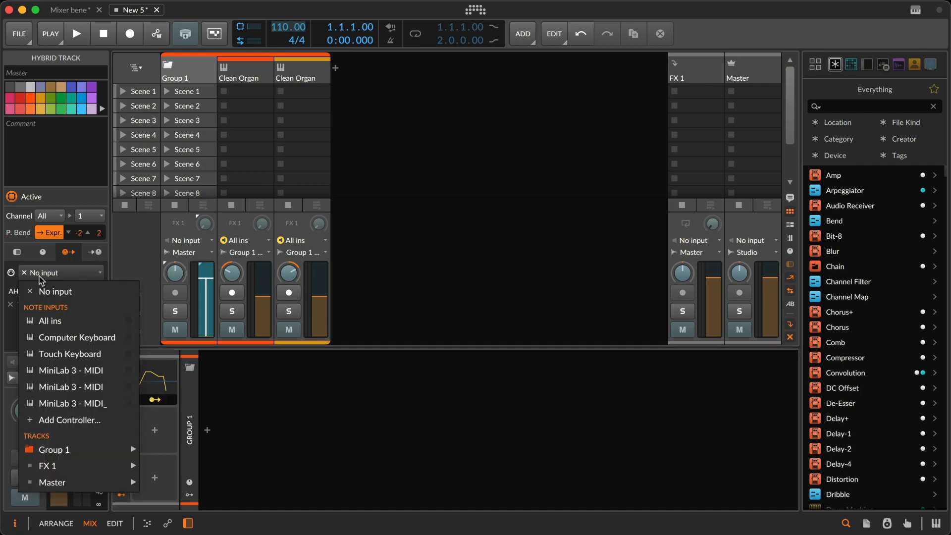
click(50, 321)
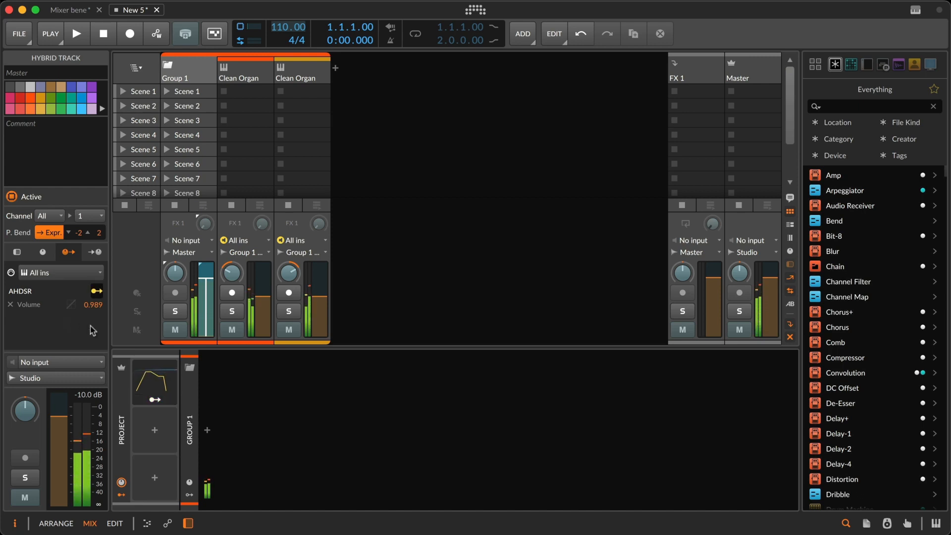
click(142, 379)
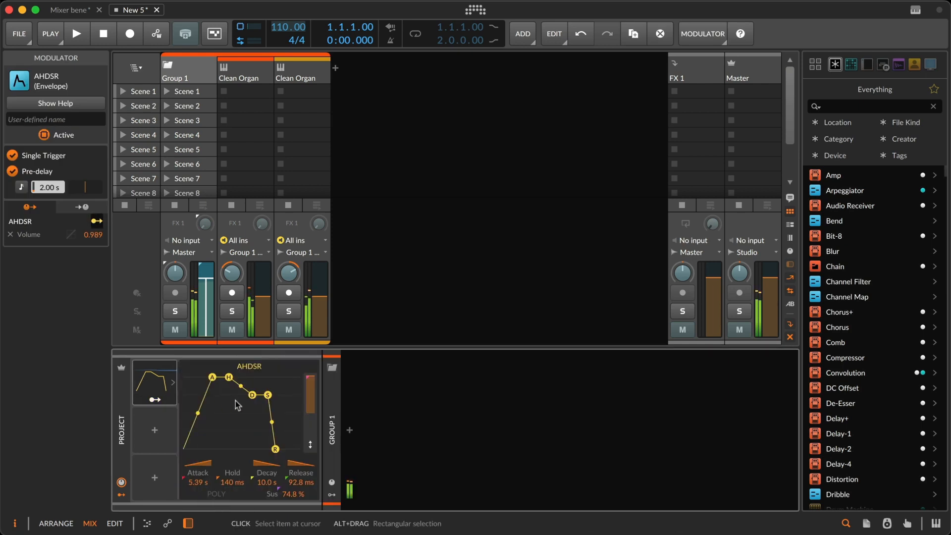
drag(229, 379, 238, 380)
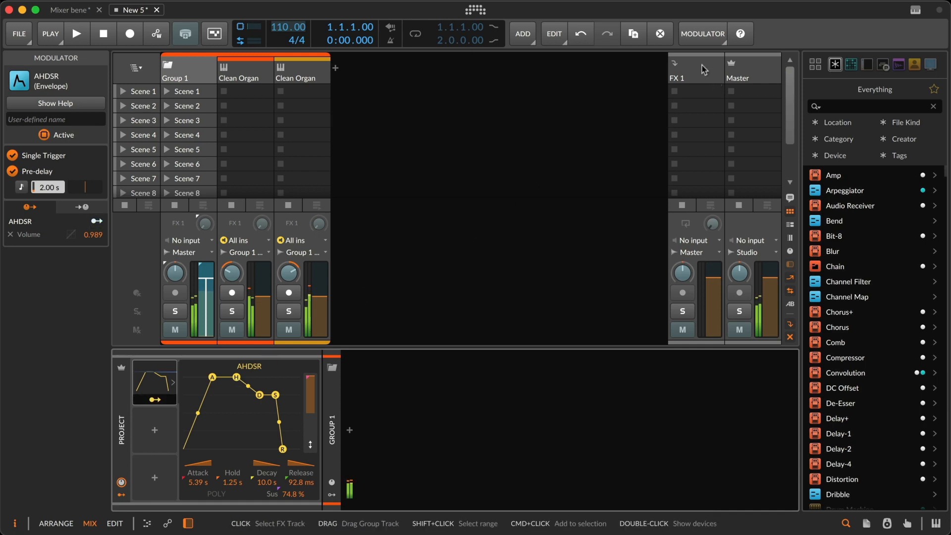
- Insert a Delay+ device on the FX 1 track, searching for "del"
click(685, 134)
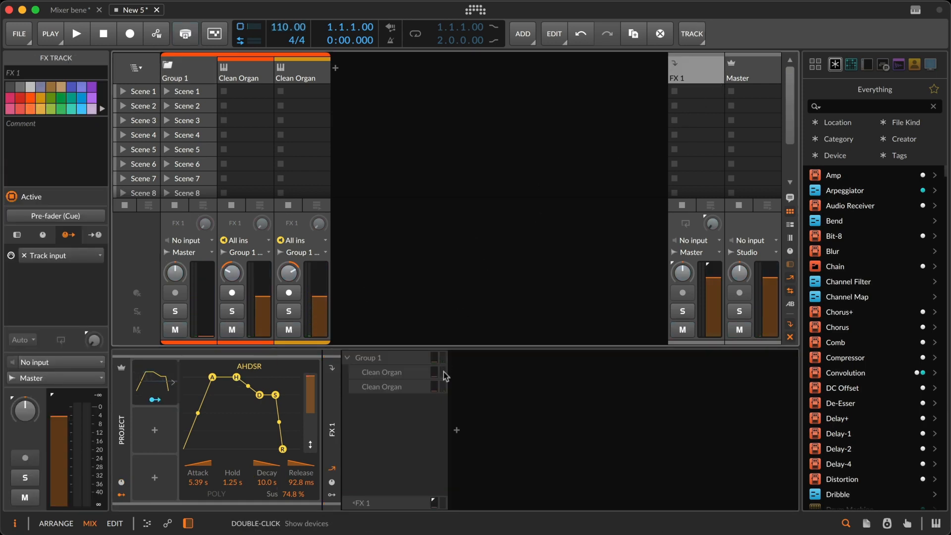
click(143, 386)
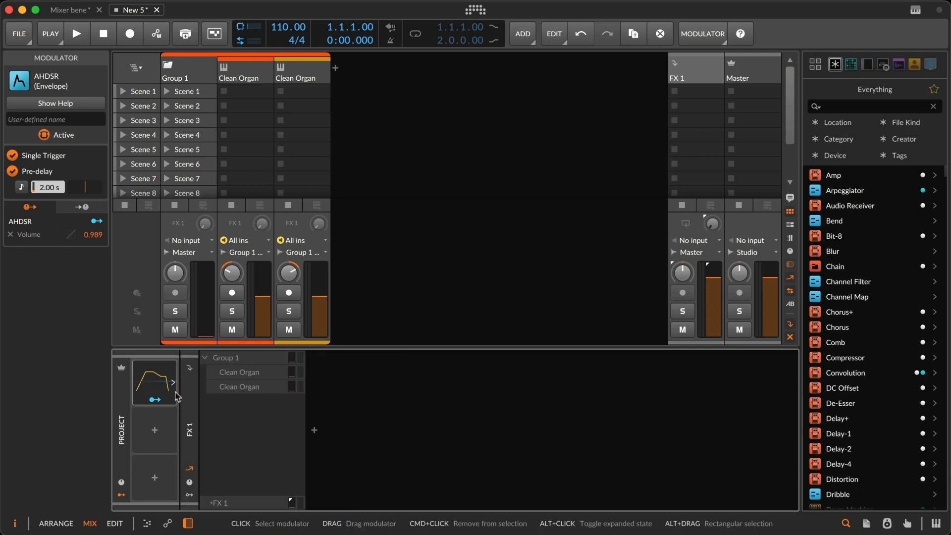
click(314, 432)
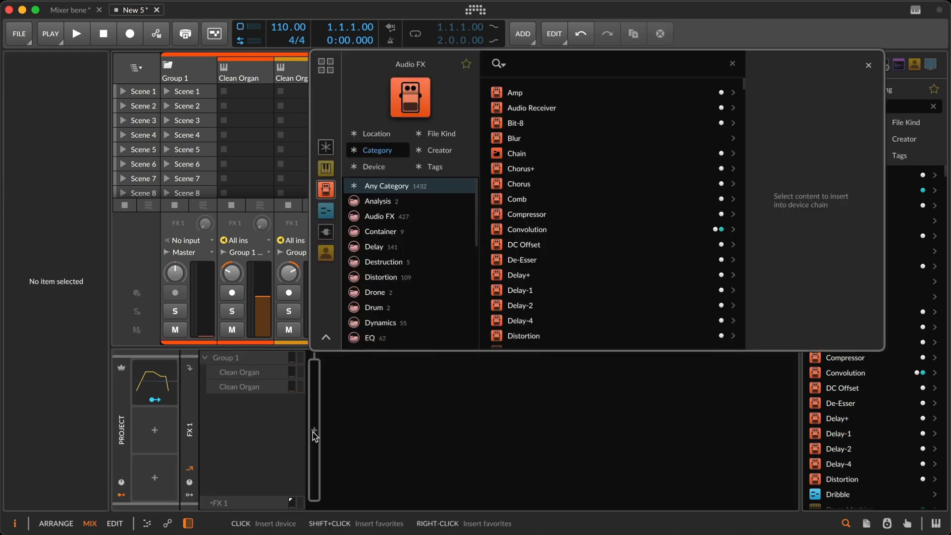
text(del)
key(Return)
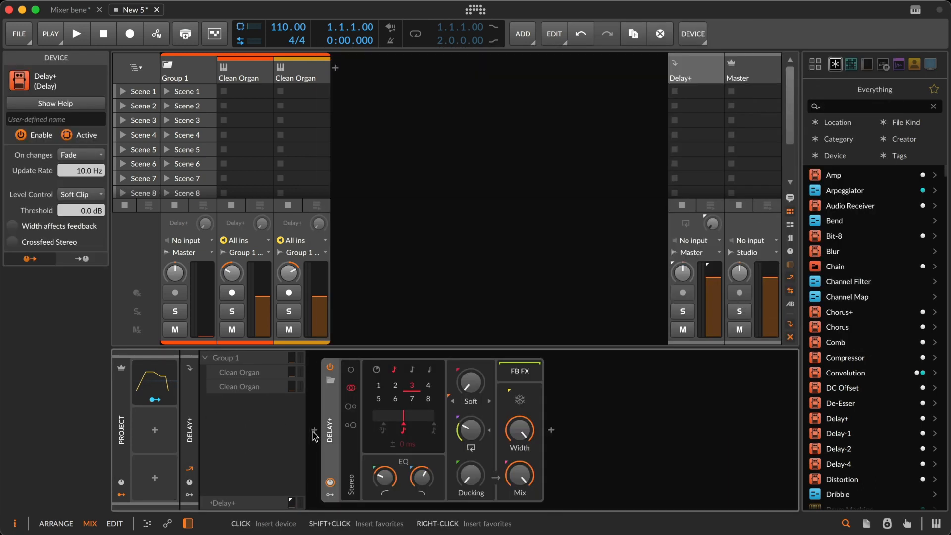
- Set Delay+ to the Ping L pattern and Space blur with more feedback and ducking, and raise Group 1's send to it
click(351, 406)
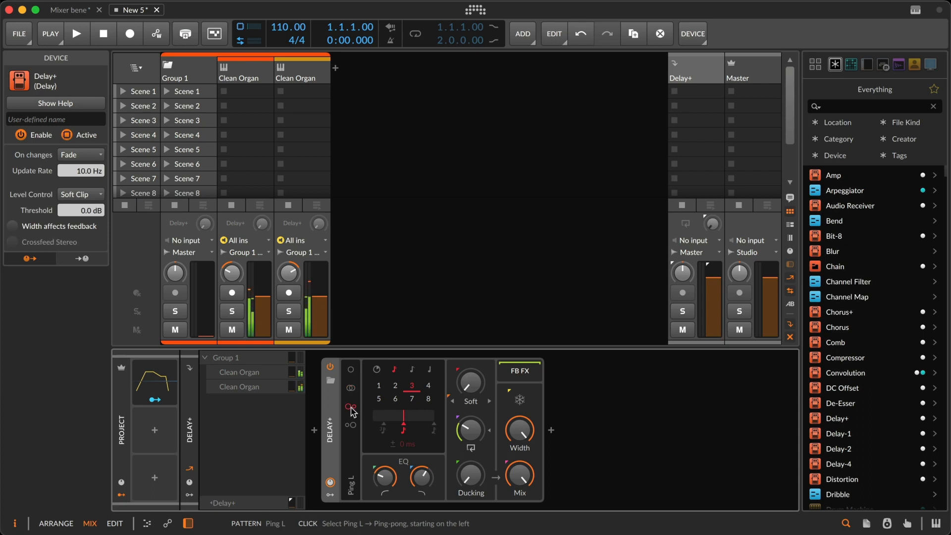
drag(479, 435, 480, 411)
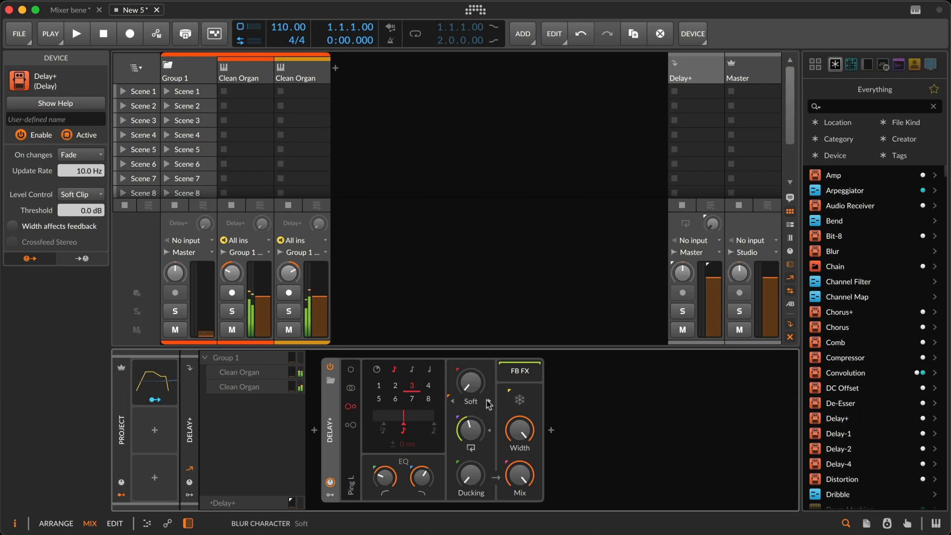
click(487, 401)
click(488, 401)
click(487, 402)
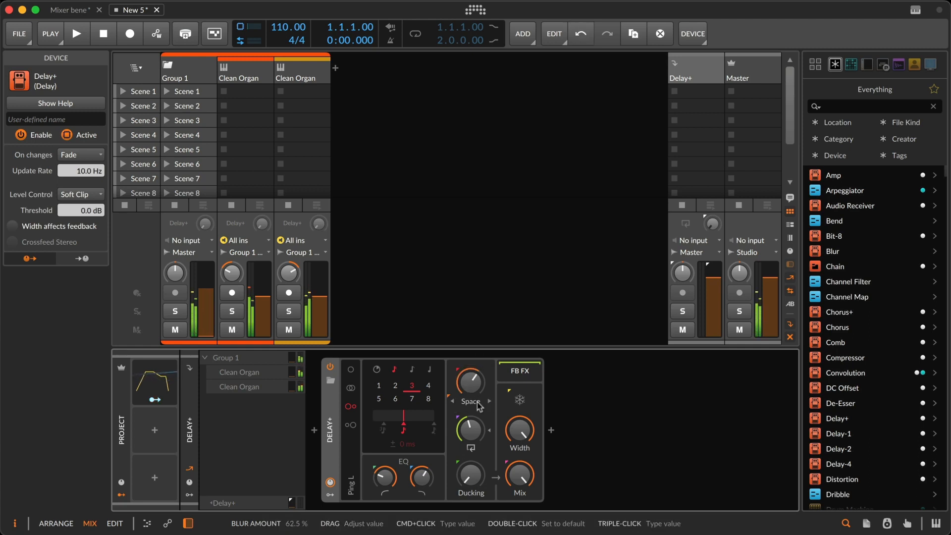
drag(472, 480, 471, 455)
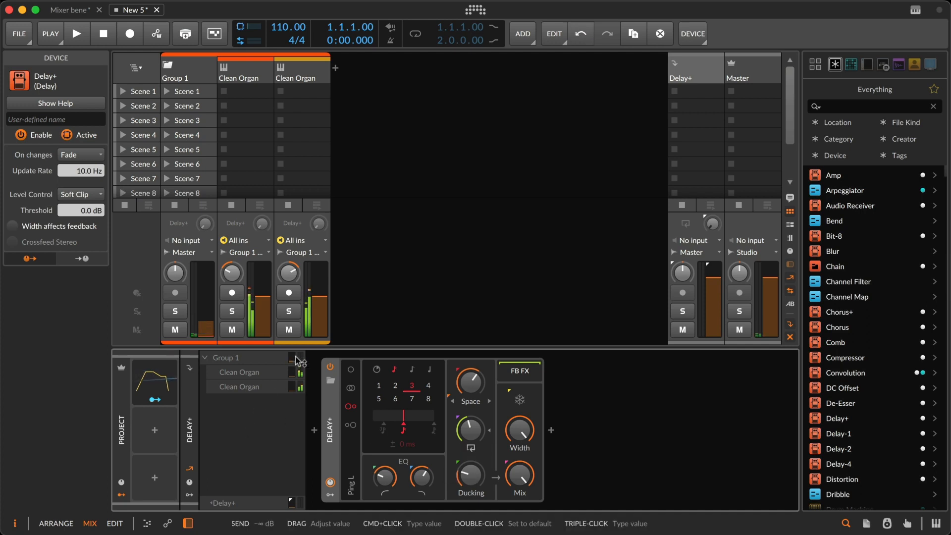
drag(291, 357, 292, 335)
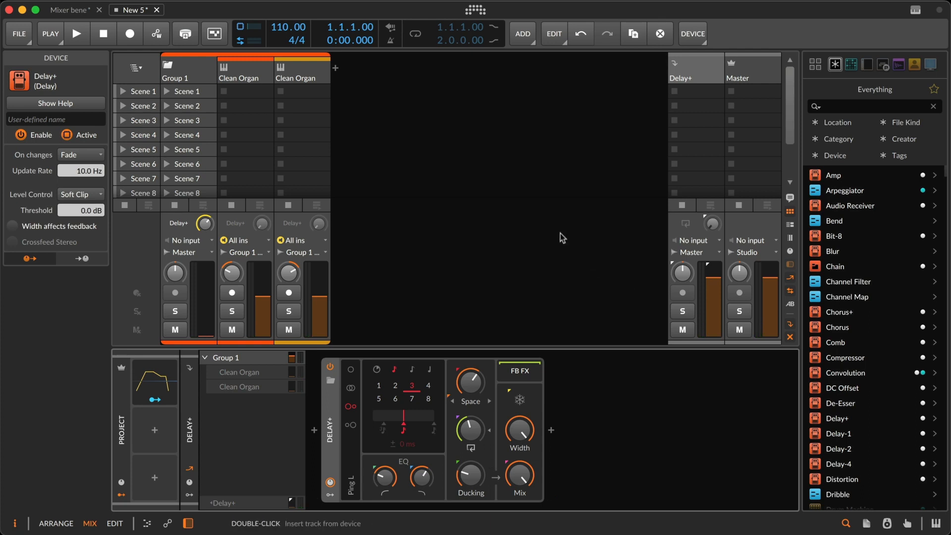
- Add an instrument track with the C64 Arp preset, filtering the synths by the Lead category and the digital tag
double_click(351, 102)
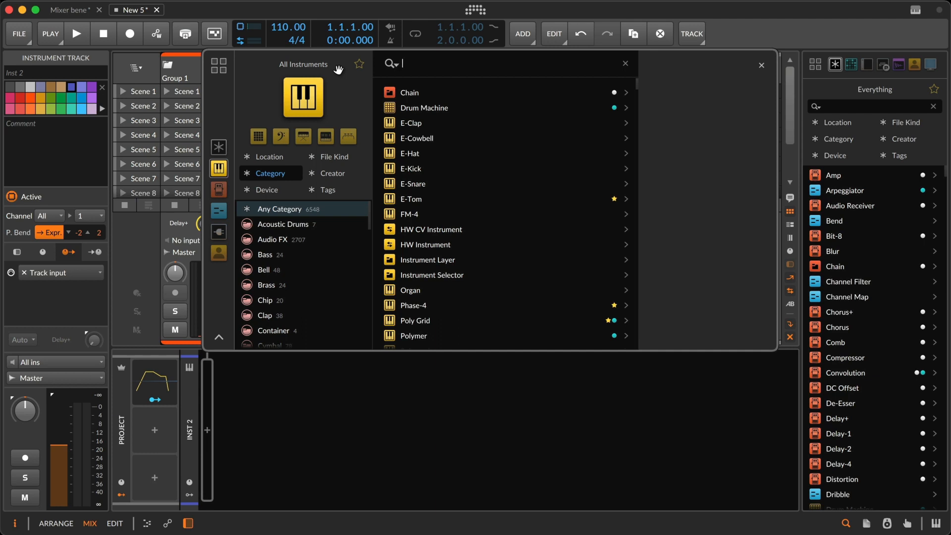
click(305, 139)
click(331, 141)
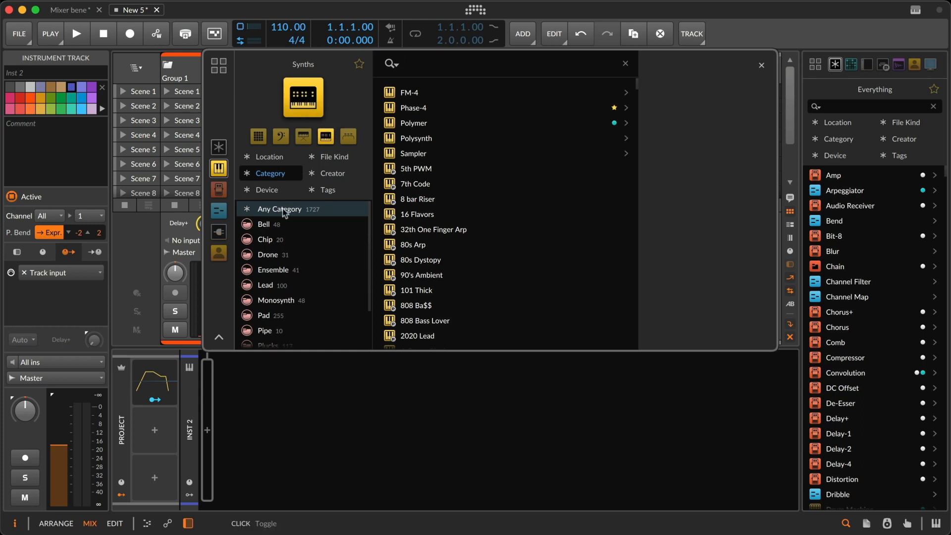
click(276, 285)
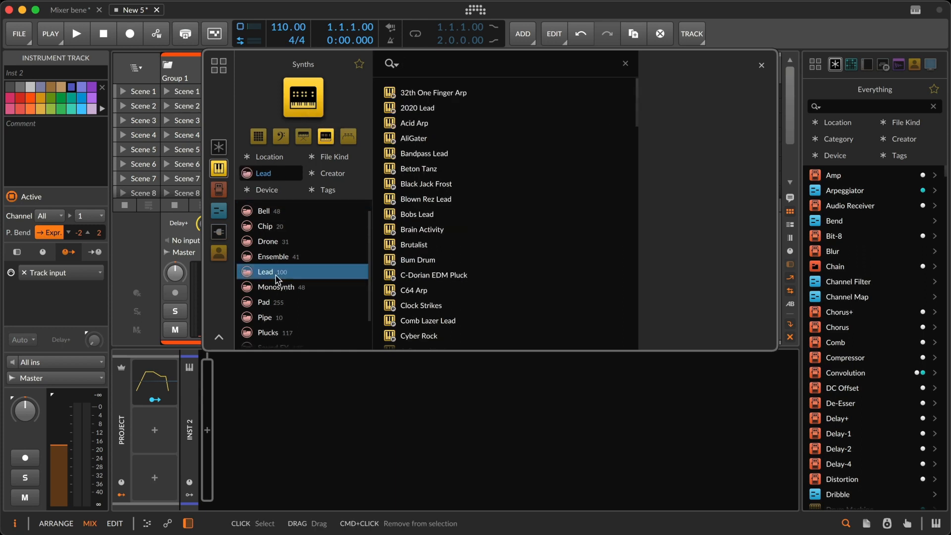
click(329, 190)
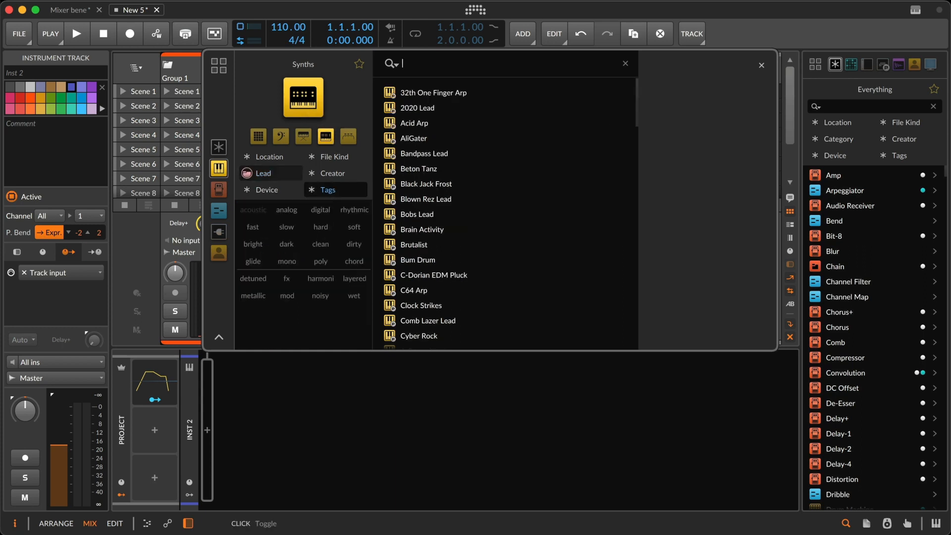
click(320, 213)
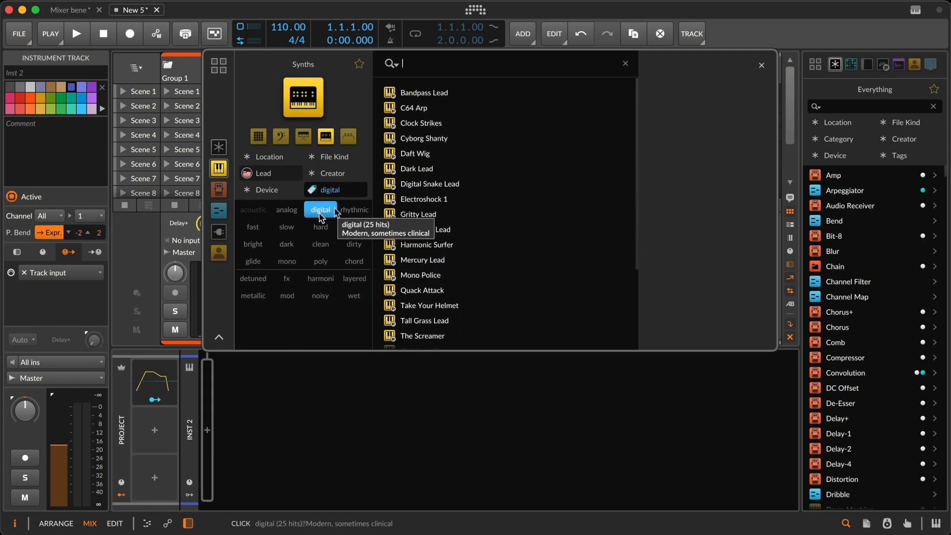
click(409, 109)
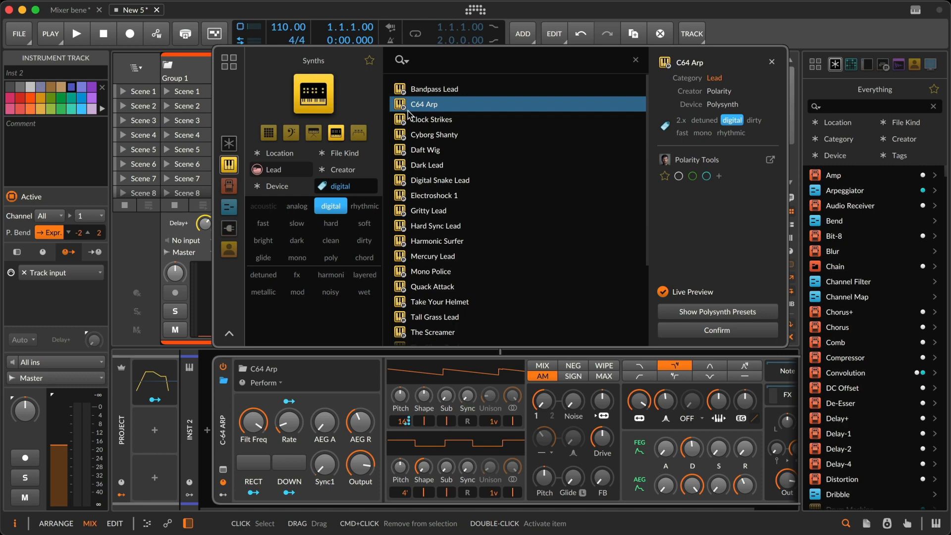
click(680, 330)
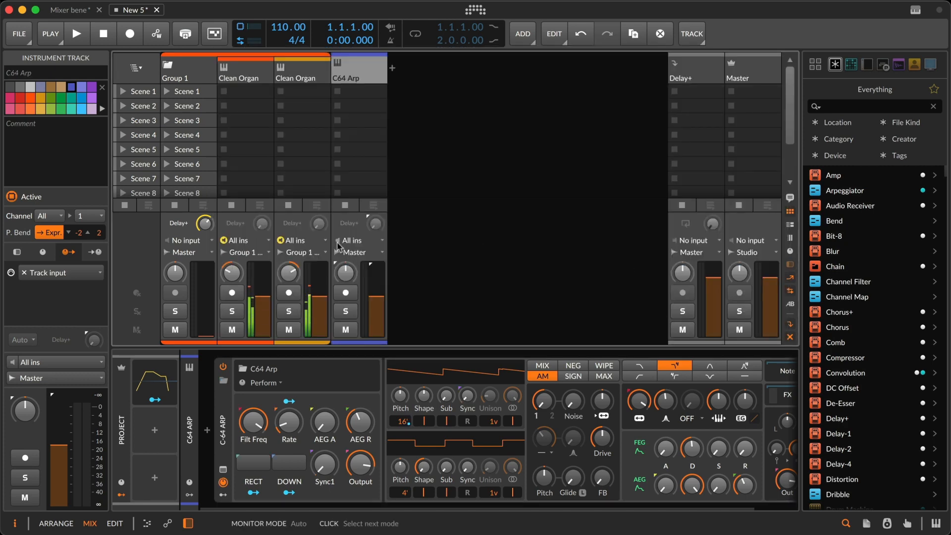
- Set the C64 Arp track's monitor mode to On and raise its Delay+ send to about -34.6 dB
click(338, 242)
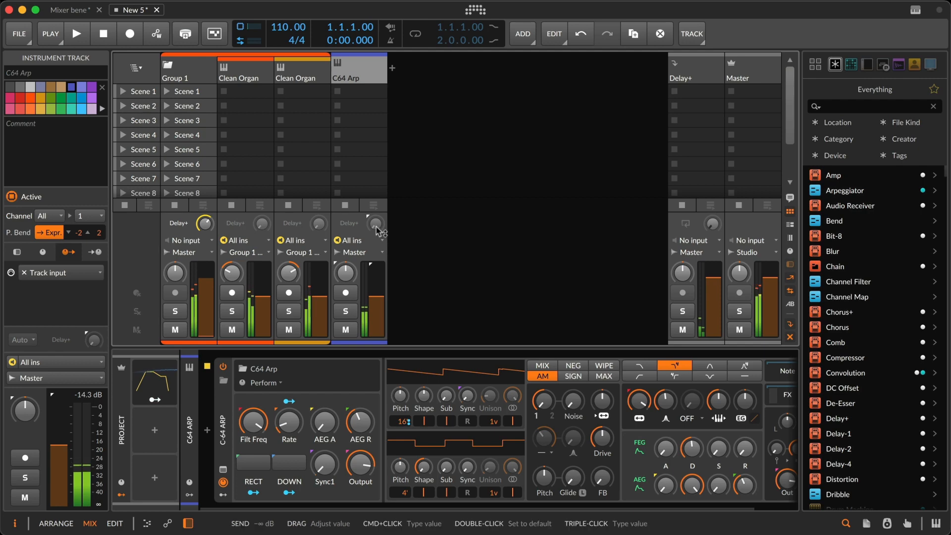
drag(376, 228, 377, 225)
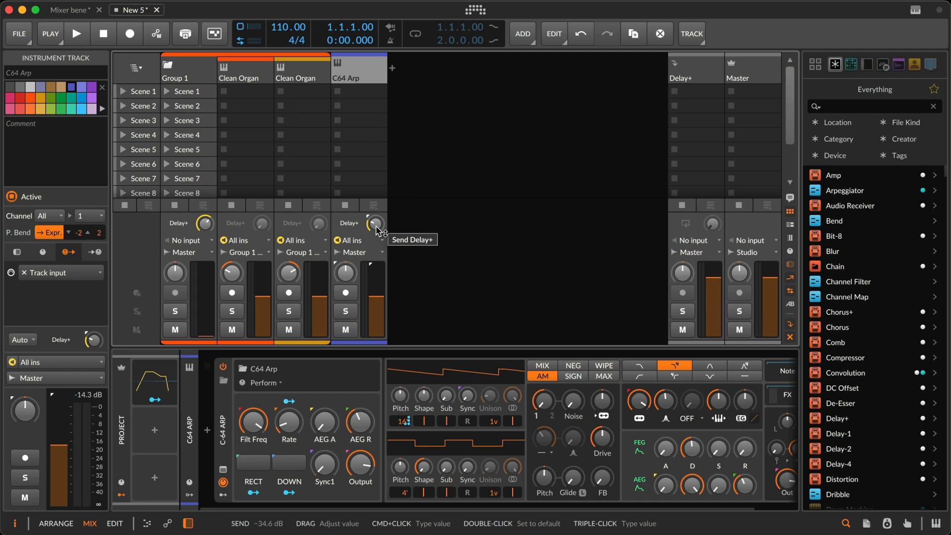
- Insert Note Repeats ahead of the C64 Arp synth, searching note effects for "stutter", and set its Euclid pattern to a length of 8
click(207, 430)
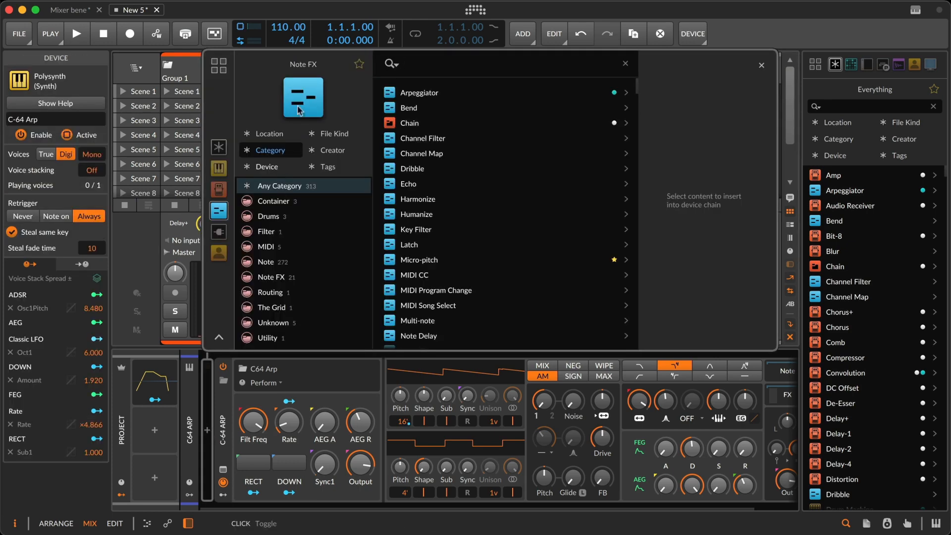
text(stutter)
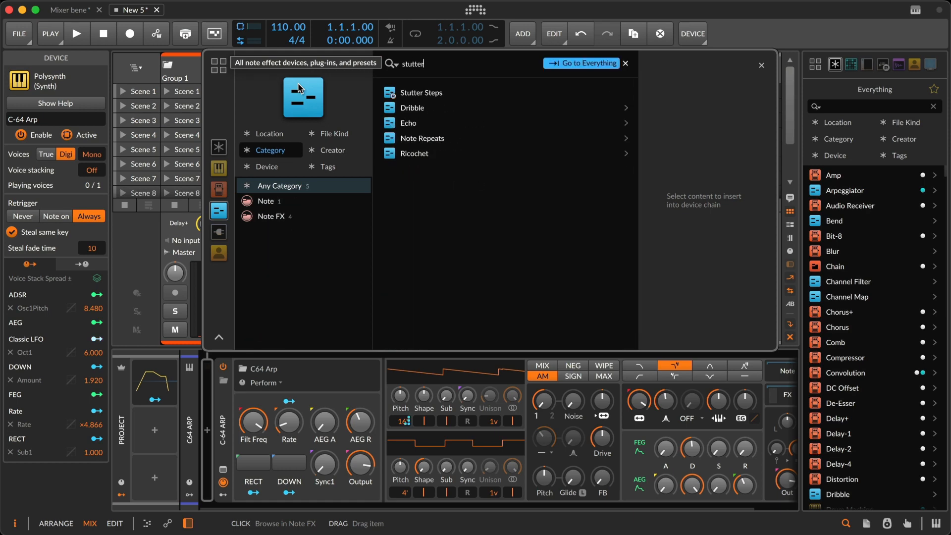
click(422, 138)
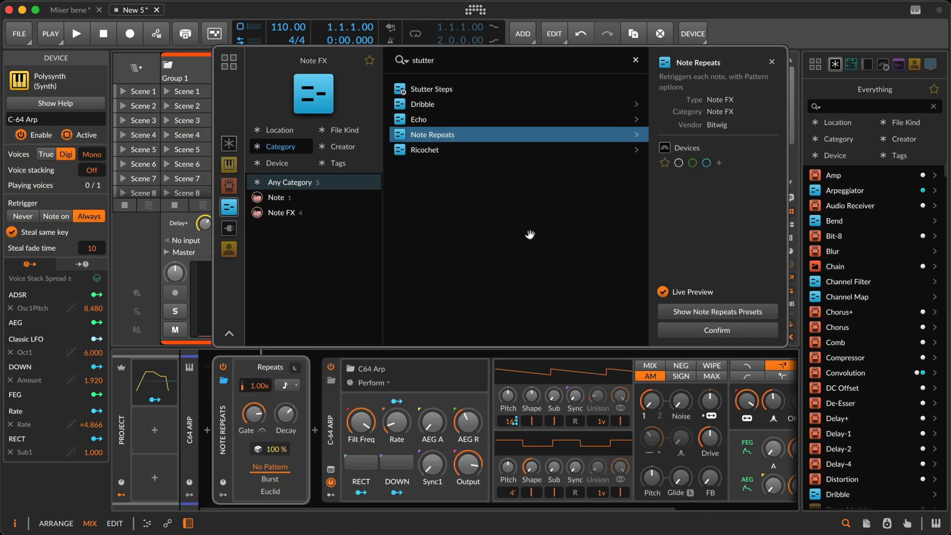
click(699, 330)
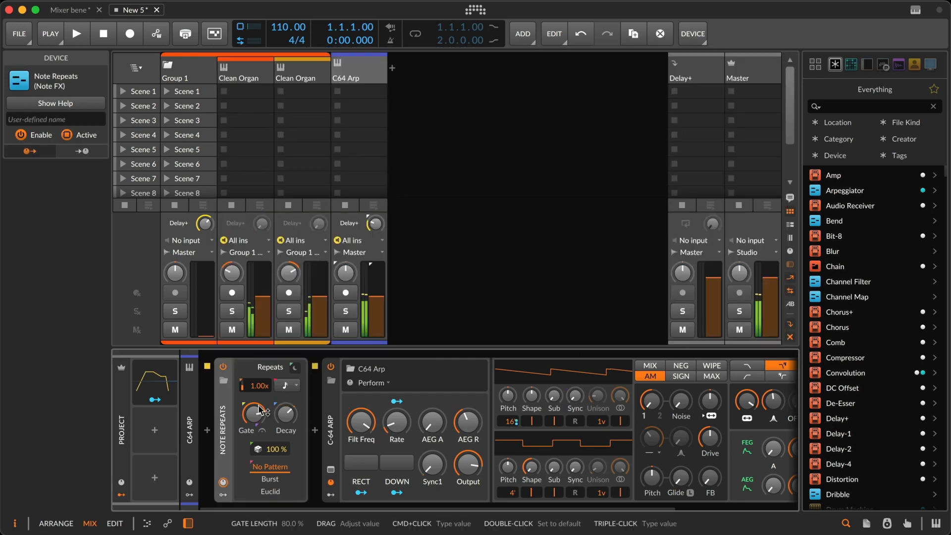
click(270, 492)
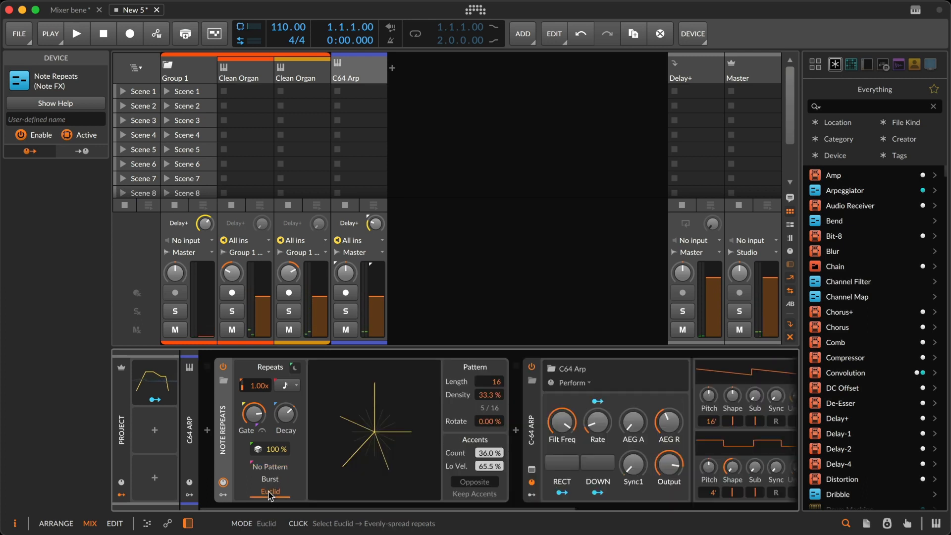
drag(493, 382, 493, 396)
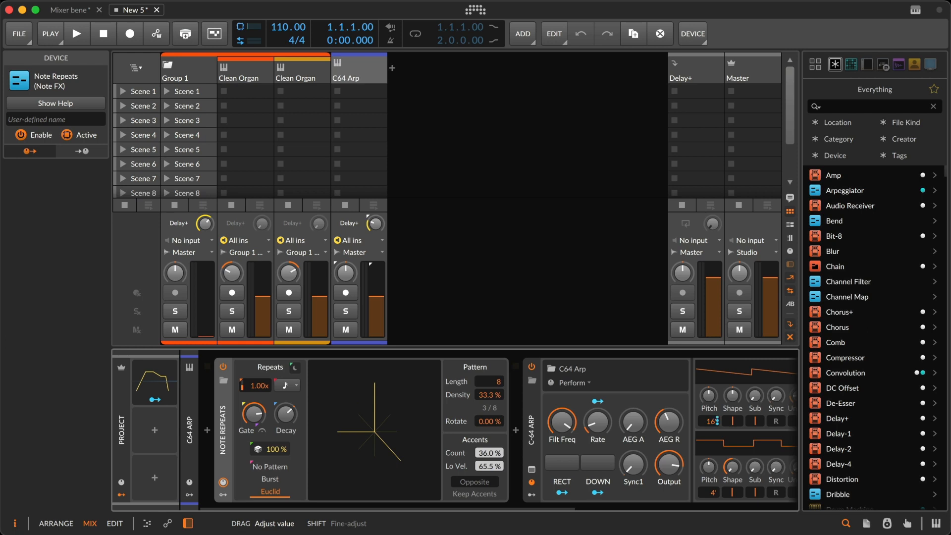
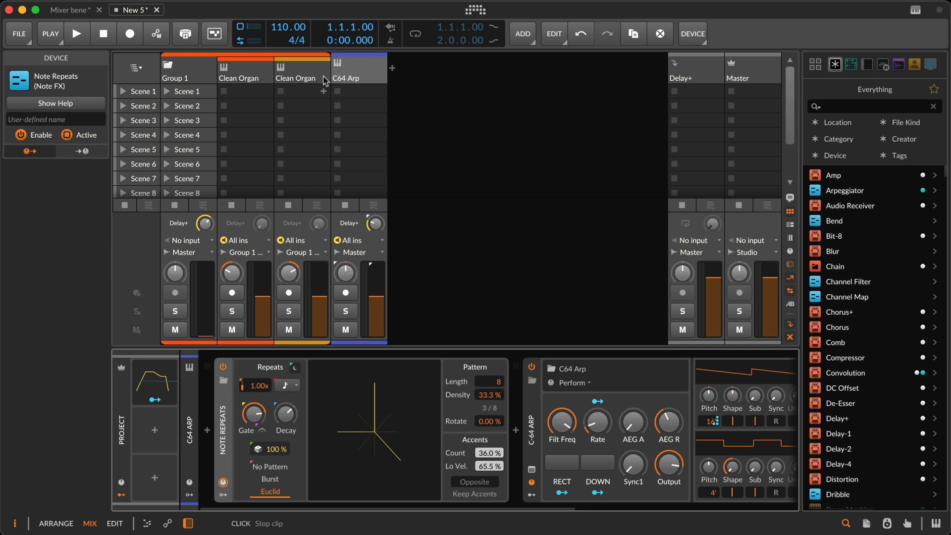
- Add an instrument track with the Pad Lands preset from the Perfect Drift package's Pad category, and turn on its input monitoring
click(391, 69)
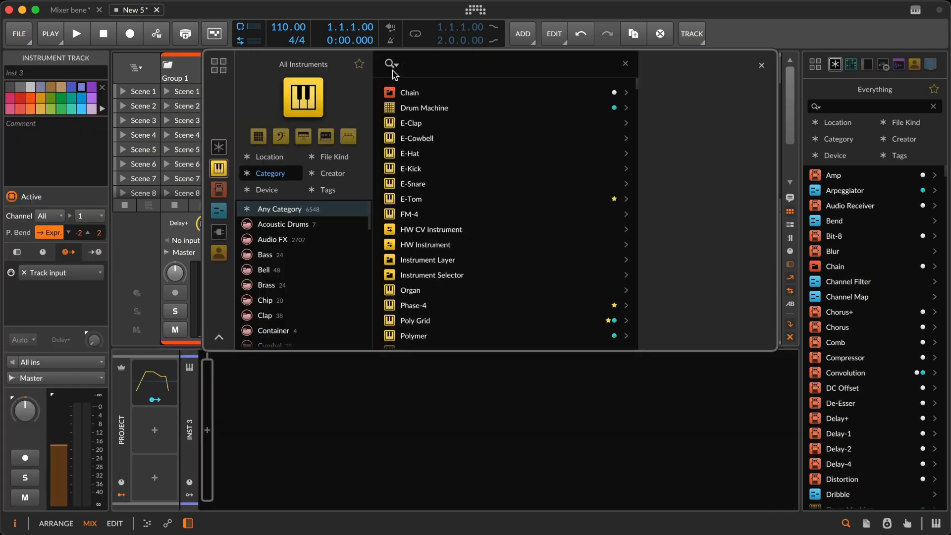
click(221, 69)
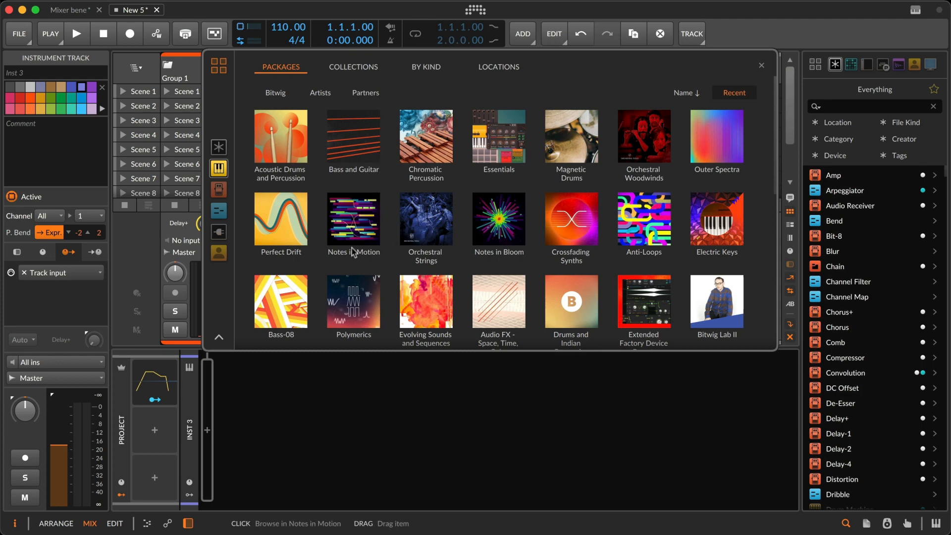
click(280, 233)
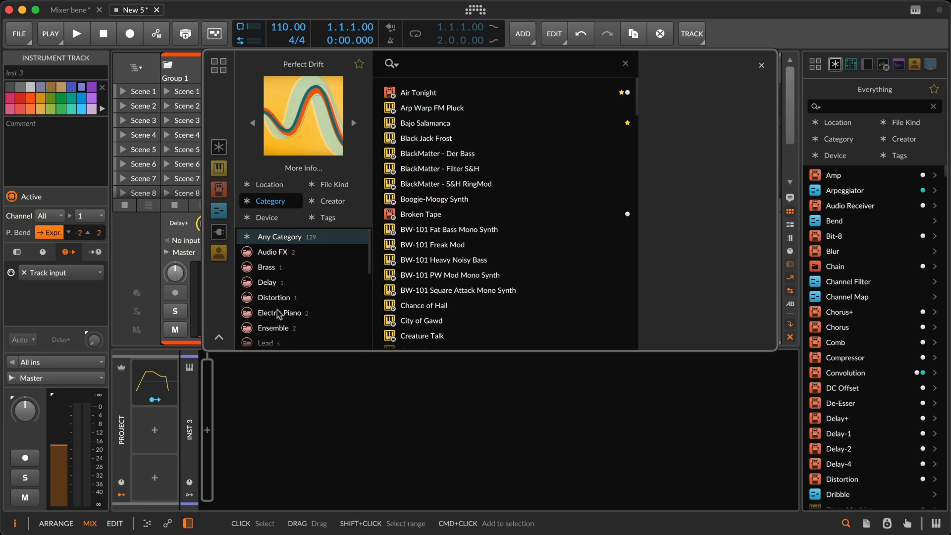
scroll(278, 314, down, 3)
scroll(279, 313, down, 3)
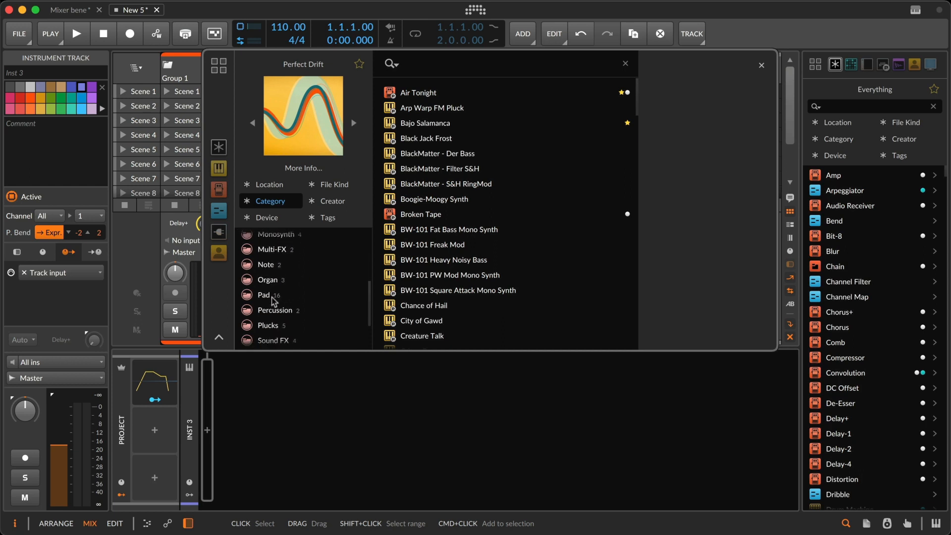
click(277, 297)
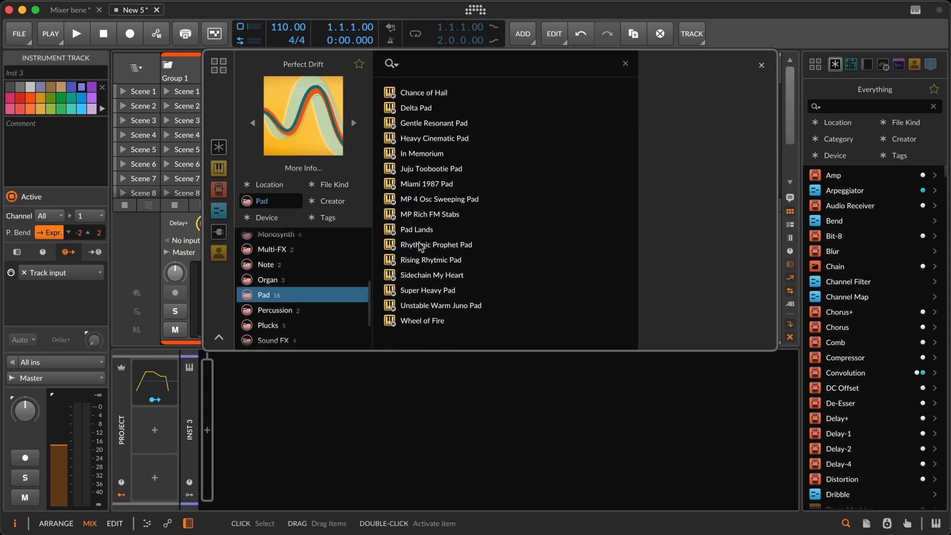
click(452, 230)
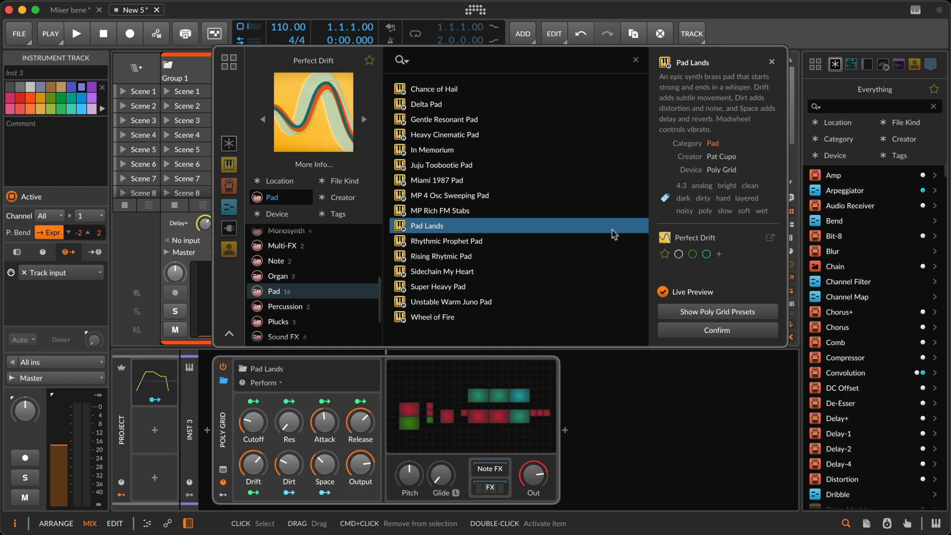
click(682, 331)
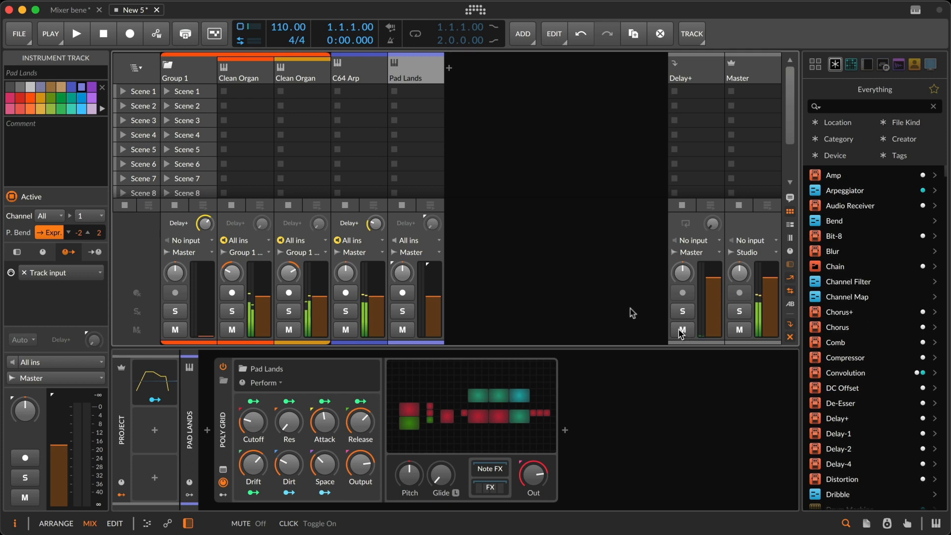
click(396, 241)
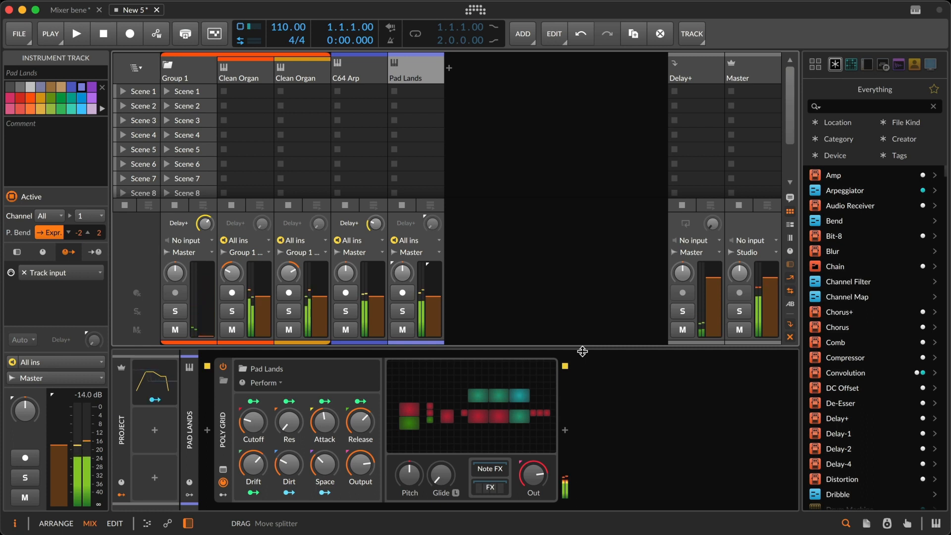
- With Pad Lands soloed, insert the favourite Multi-FX preset Shai-Hulud after Poly Grid, raise its Autopilot to about 47%, and unsolo the track
click(401, 311)
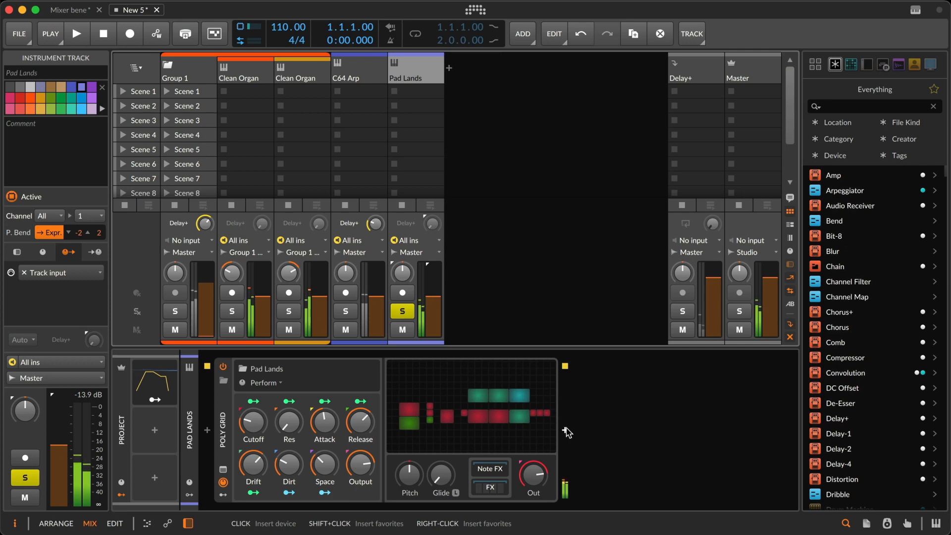
click(566, 432)
scroll(468, 267, down, 4)
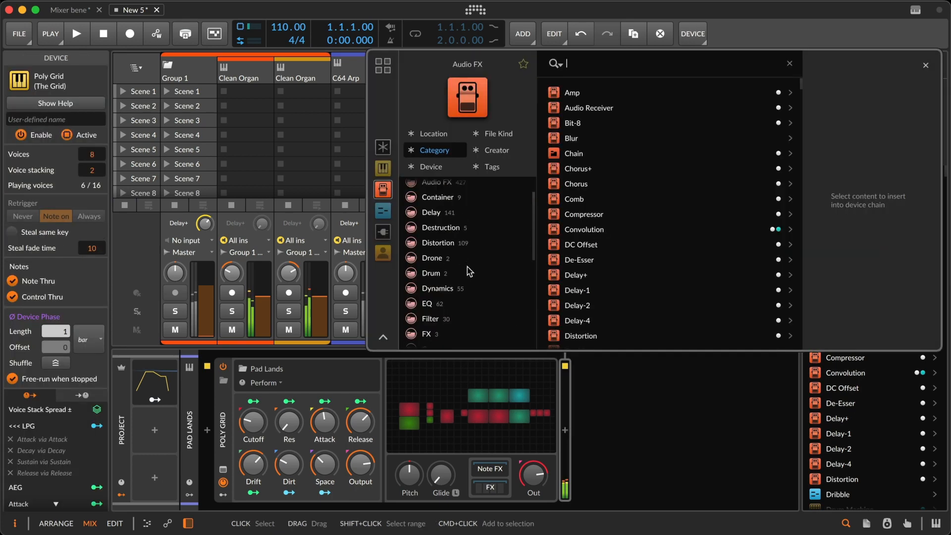
scroll(468, 270, down, 2)
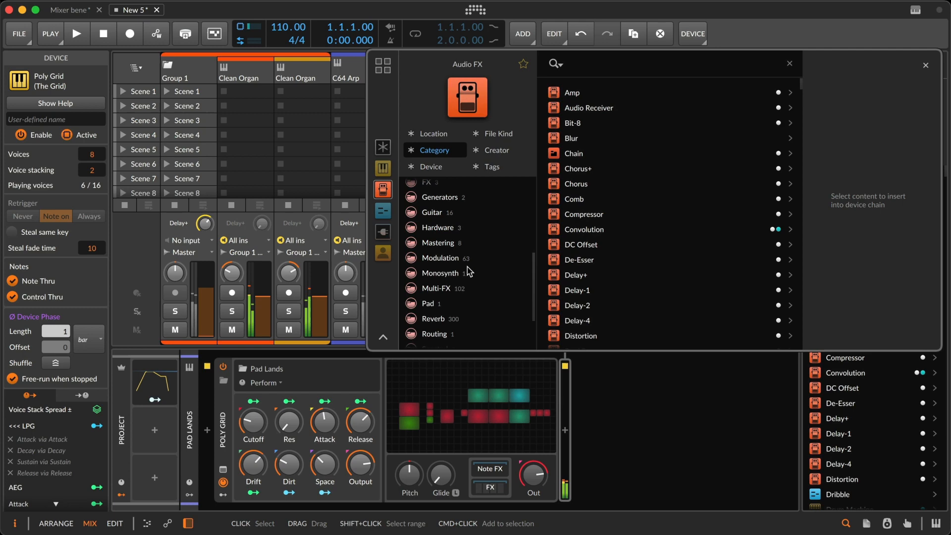
click(460, 291)
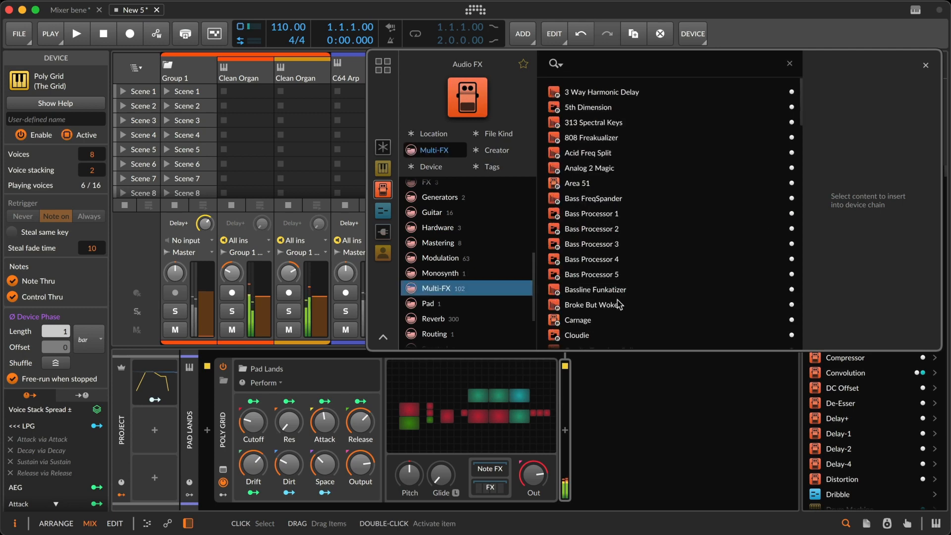
scroll(619, 303, down, 5)
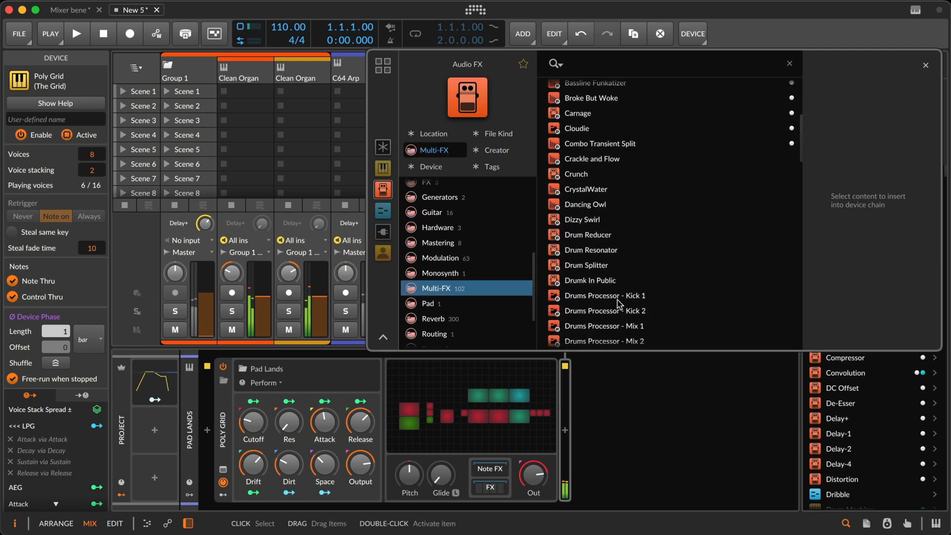
scroll(619, 303, down, 10)
scroll(619, 303, down, 15)
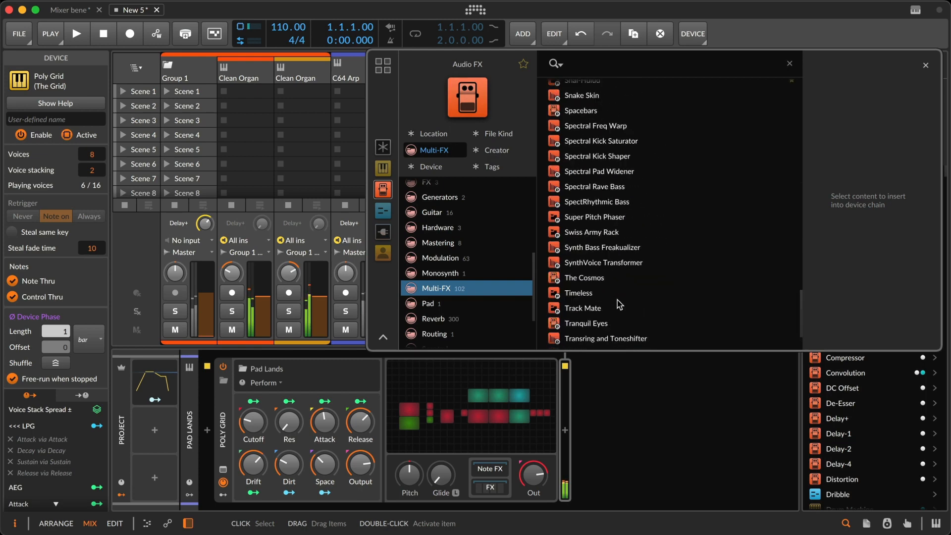
scroll(619, 303, up, 3)
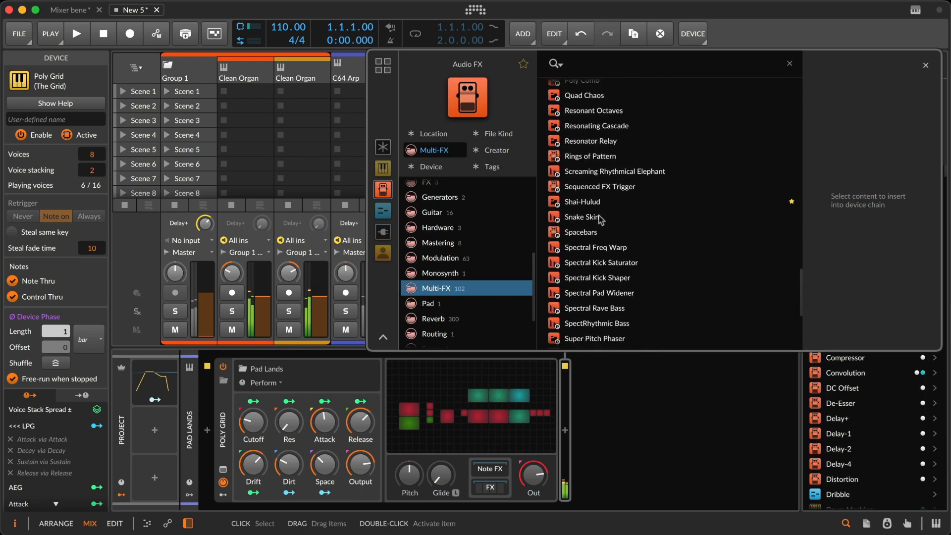
click(523, 63)
click(598, 94)
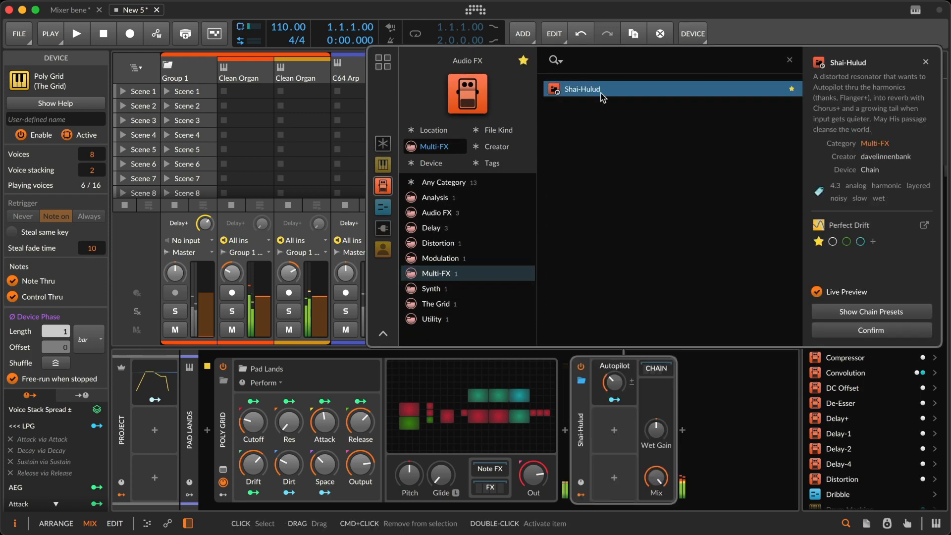
click(851, 331)
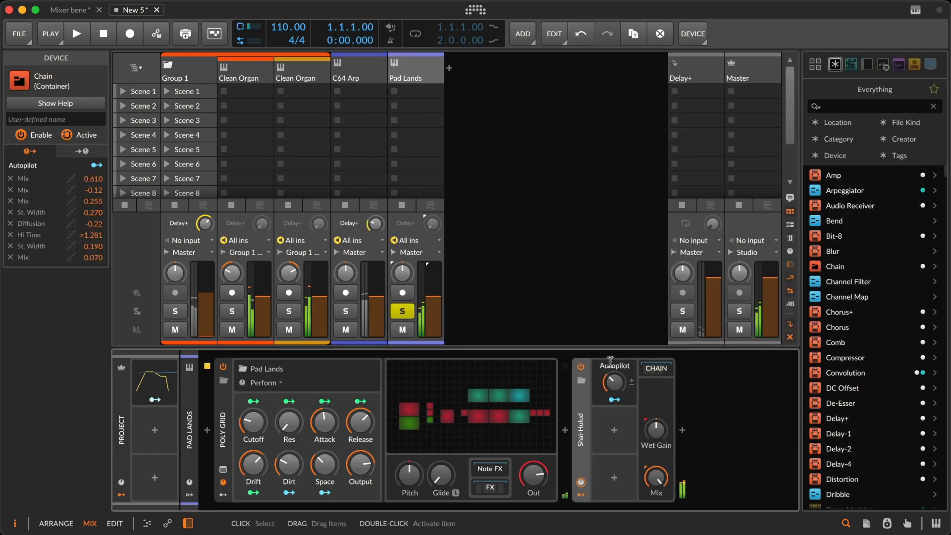
drag(616, 394, 616, 384)
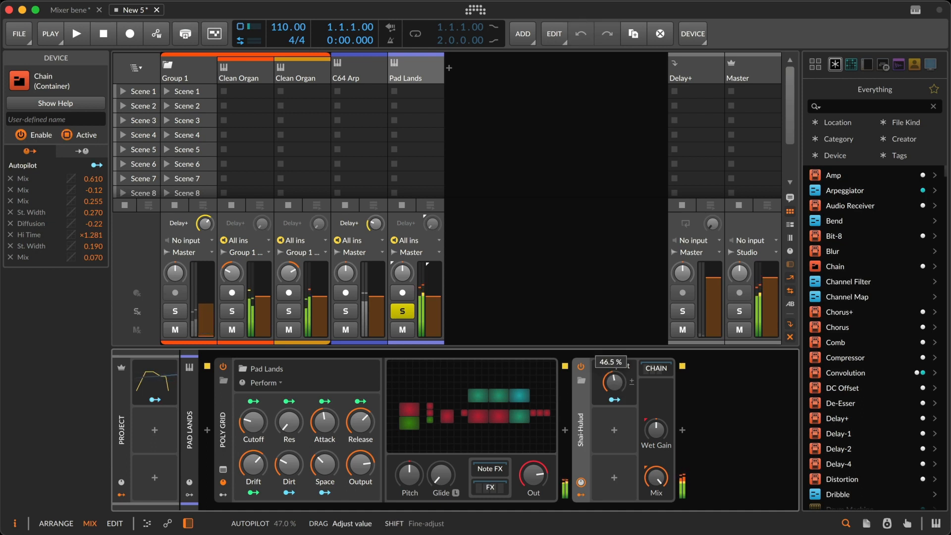
click(402, 311)
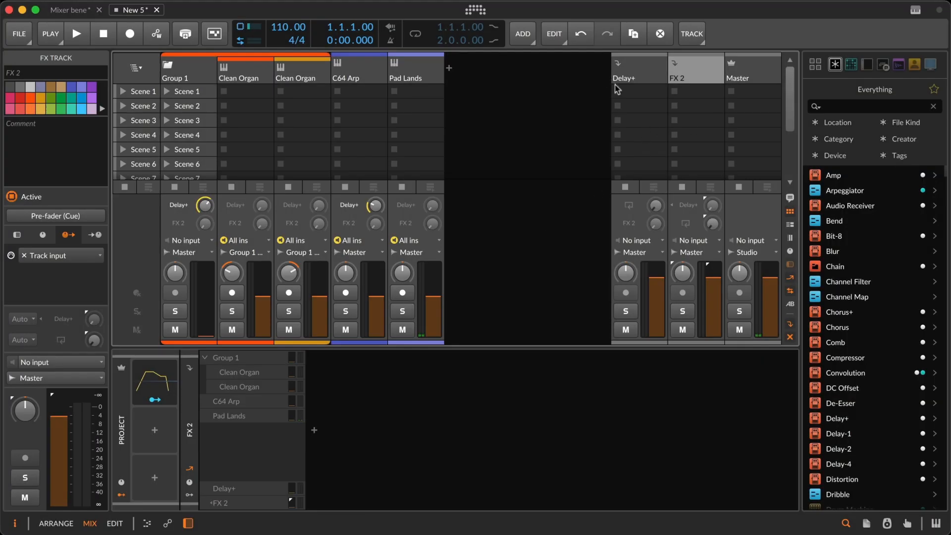
- Insert a Convolution device on the FX 2 track, searching the audio effects for "convo"
click(313, 431)
text(convo)
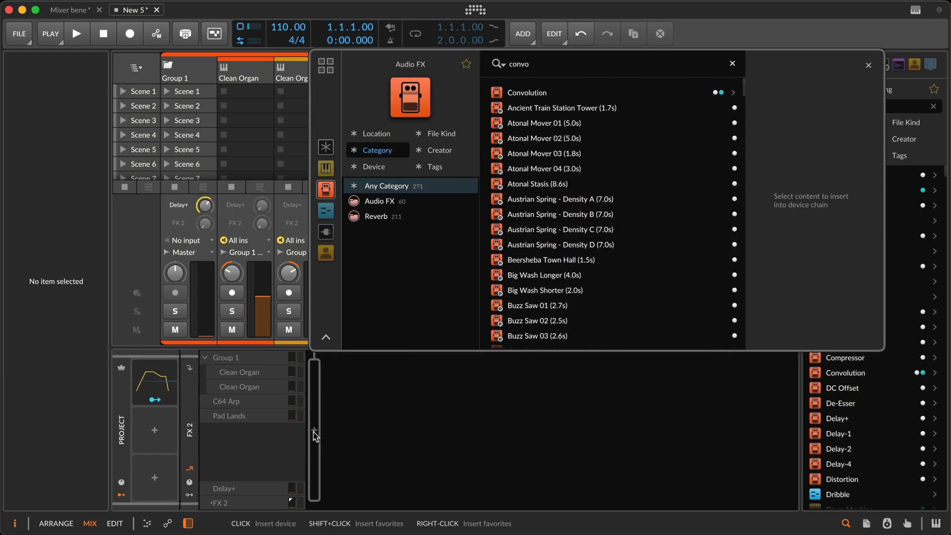
key(Return)
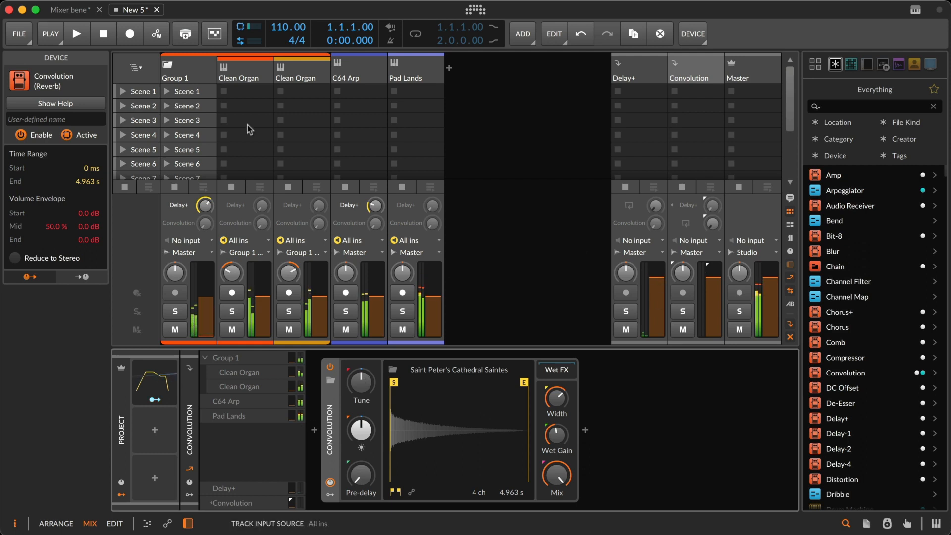
- Raise the Pad Lands track's Delay+ send and the Delay+ track's Convolution send, briefly soloing the Convolution return to audition it
drag(432, 205, 431, 195)
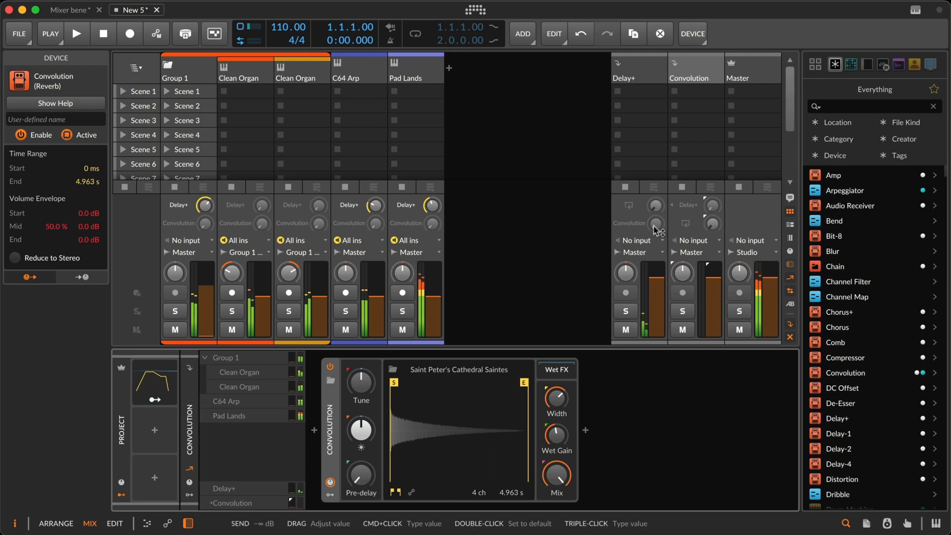
drag(654, 226, 654, 202)
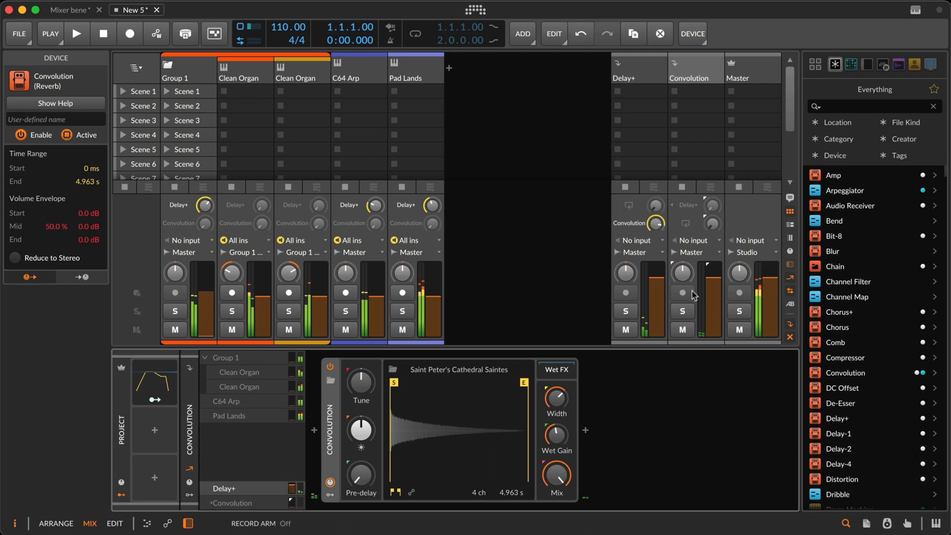
click(682, 311)
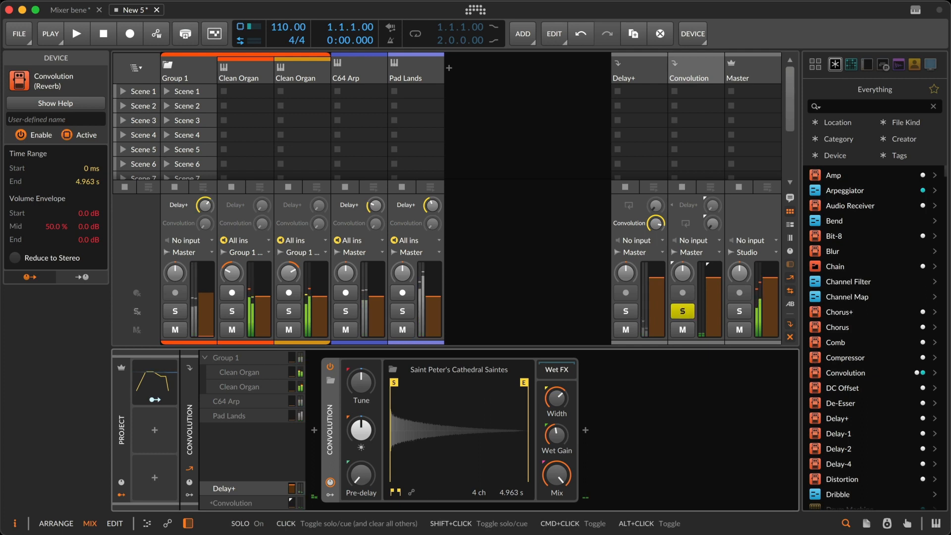
click(683, 311)
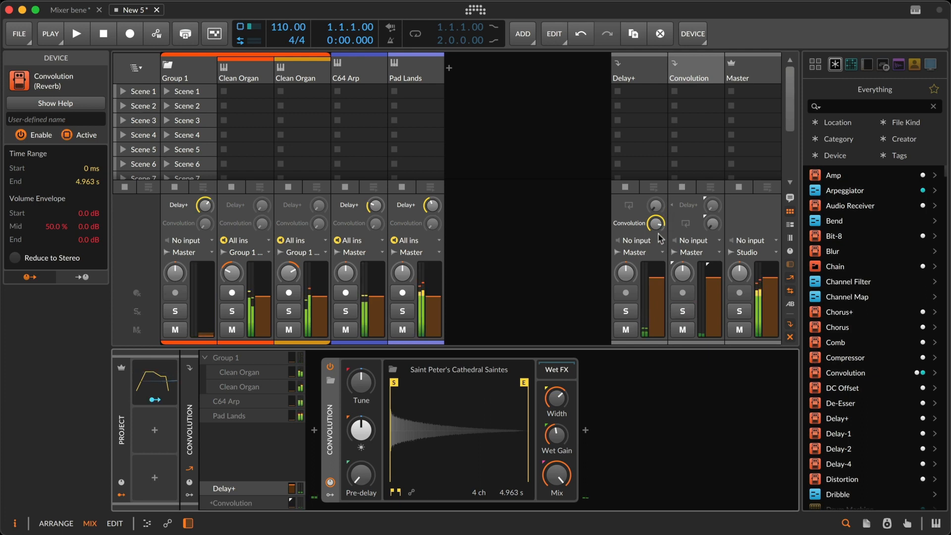
drag(657, 223, 657, 223)
- Raise the Convolution track's Delay+ send to about -0.1 dB and set the reverb's Wet Gain to about -5.2 dB
drag(712, 205, 712, 205)
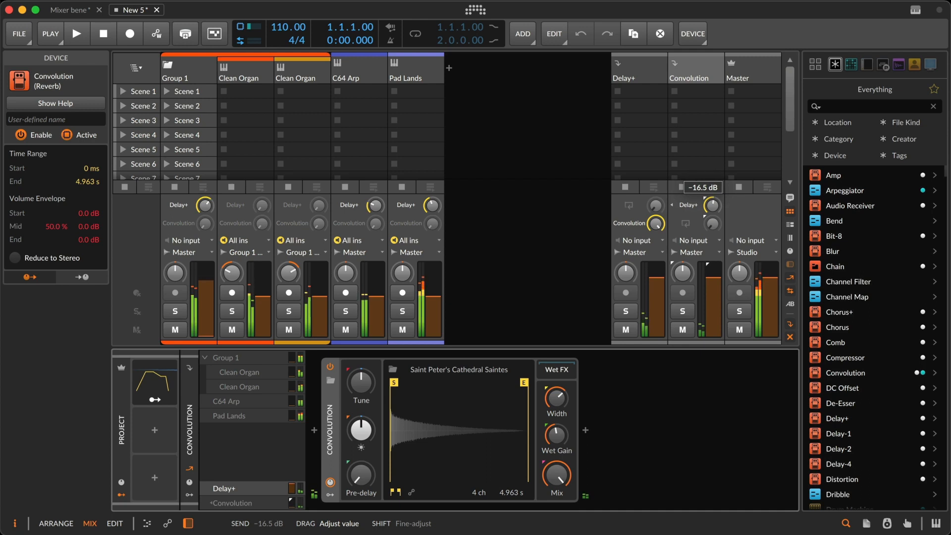
drag(712, 205, 712, 205)
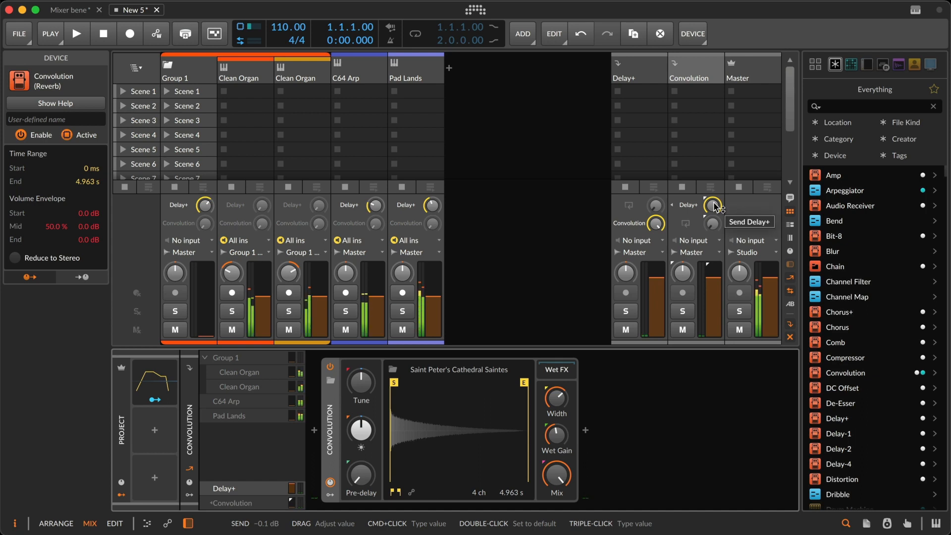
drag(557, 438, 557, 439)
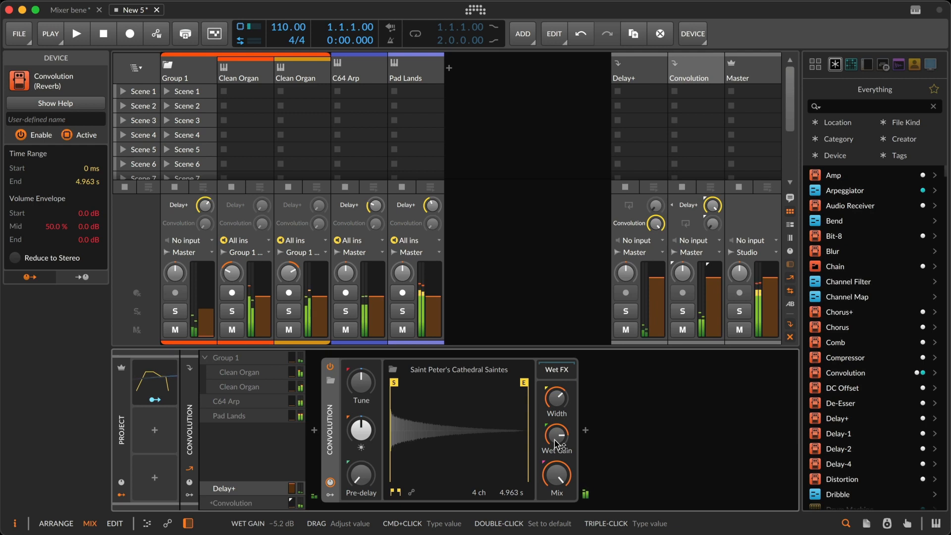